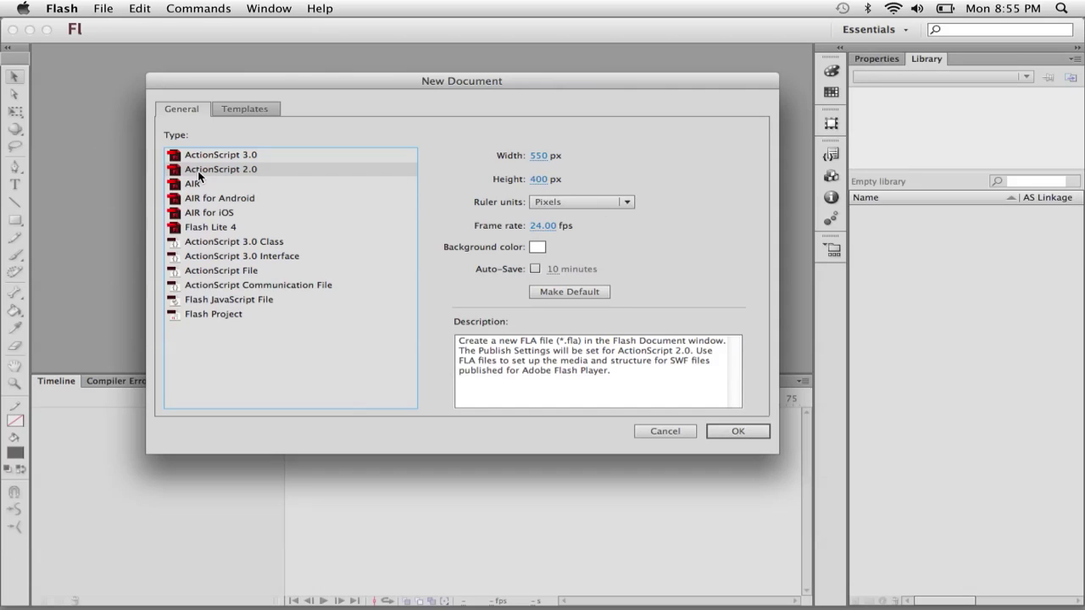
# - Create an ActionScript 2.0 document of 550 × 400 px and draw a black rectangle covering the whole stage
pyautogui.click(737, 433)
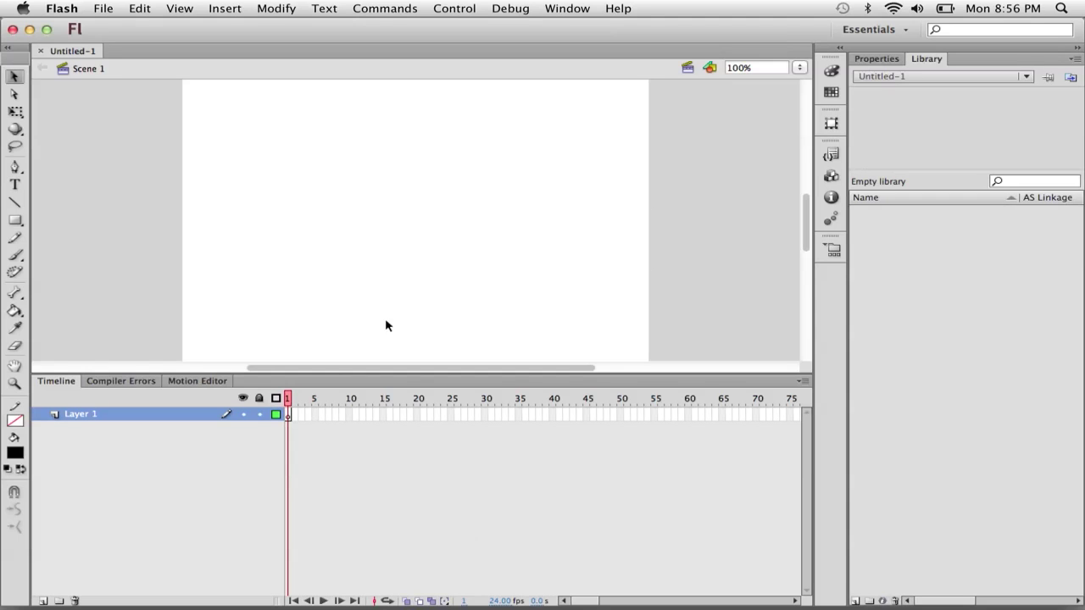
pyautogui.click(799, 68)
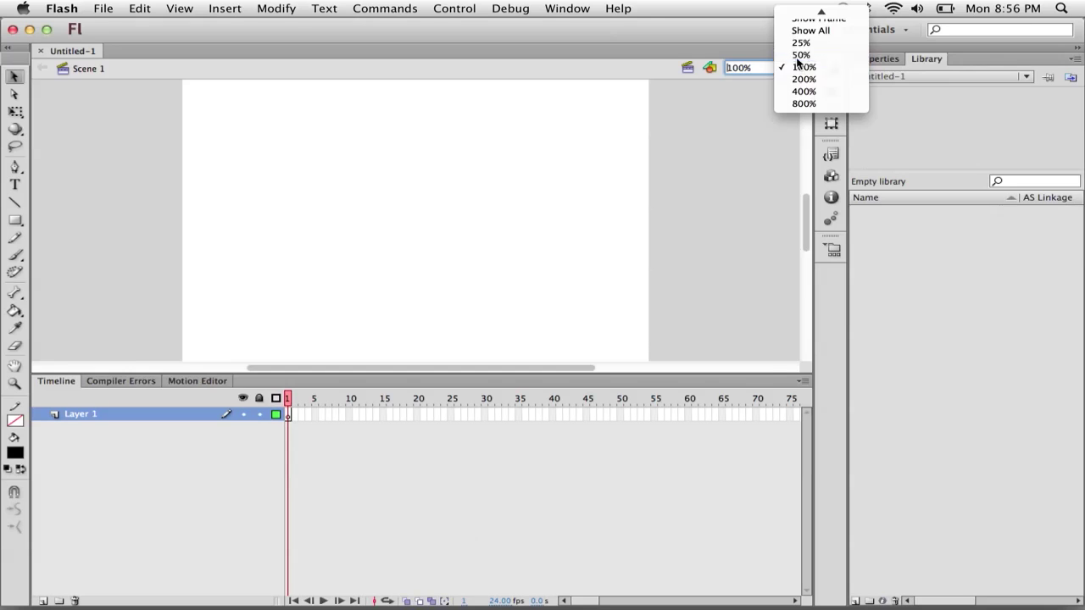
pyautogui.click(799, 55)
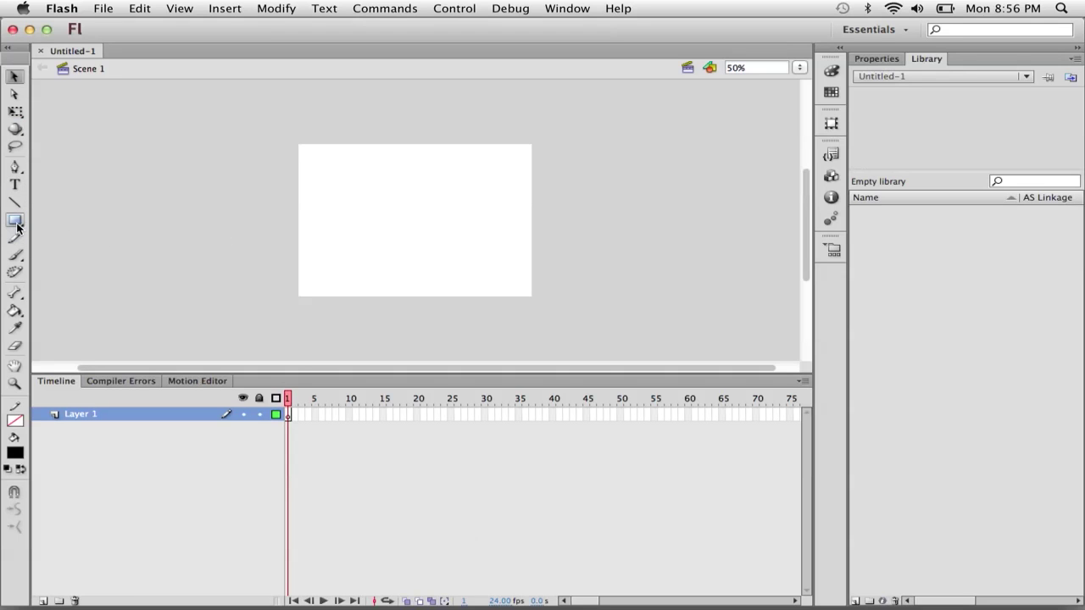
pyautogui.moveTo(16, 225); pyautogui.dragTo(117, 222)
pyautogui.moveTo(297, 144); pyautogui.dragTo(531, 297)
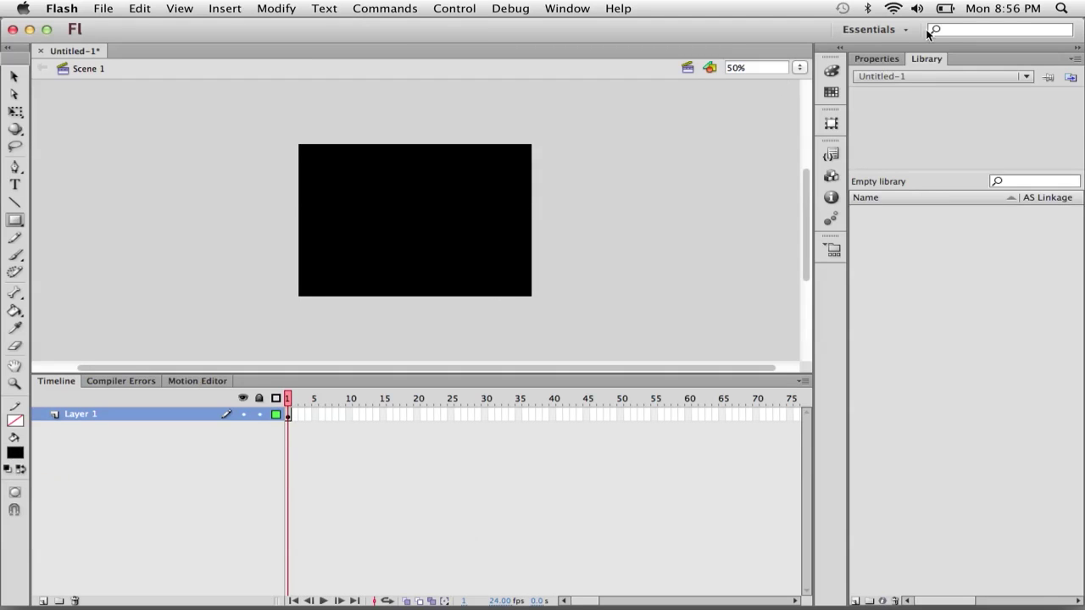
# - Fill the stage rectangle with the white-to-black linear gradient swatch
pyautogui.click(831, 93)
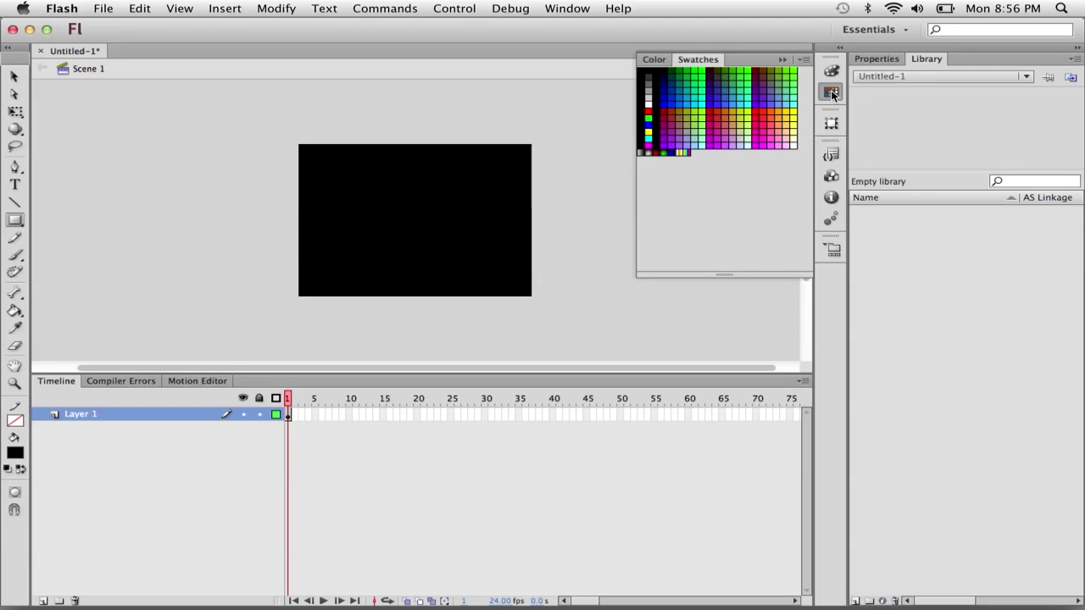
pyautogui.click(13, 76)
pyautogui.moveTo(266, 122); pyautogui.dragTo(584, 326)
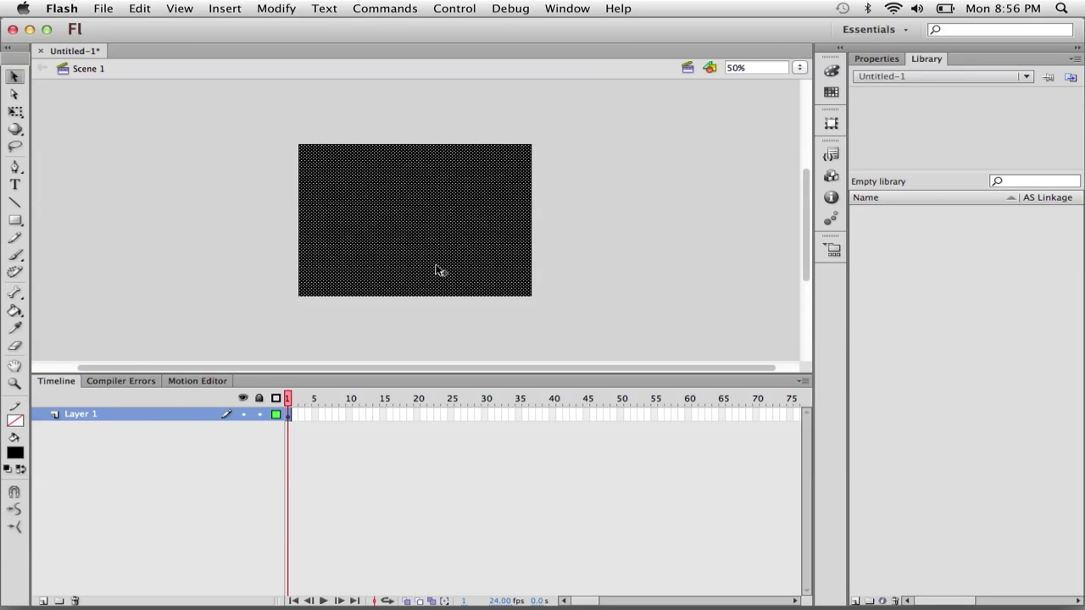
pyautogui.click(831, 95)
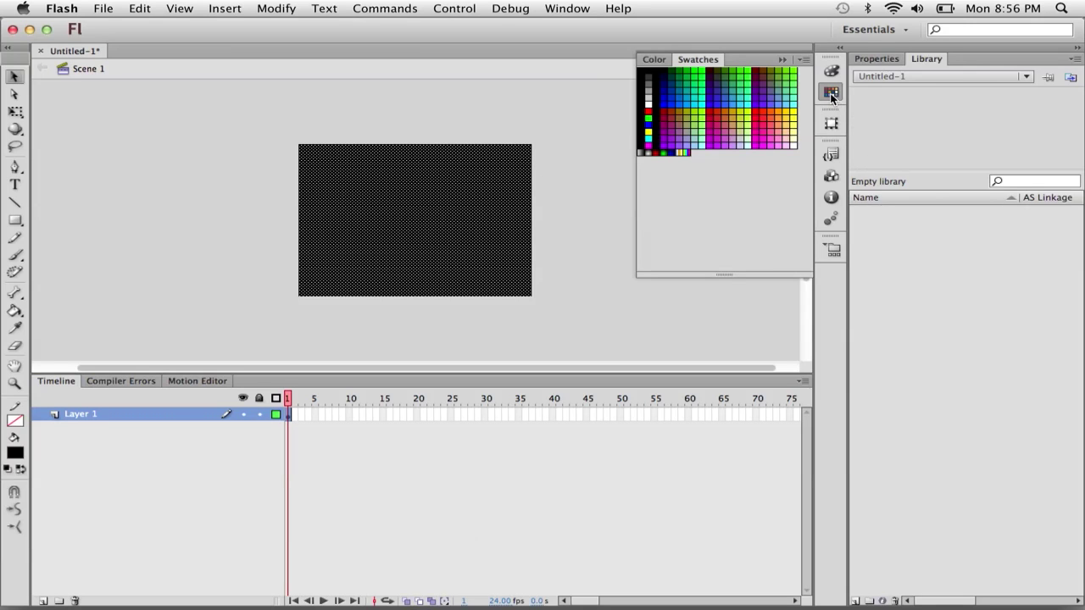
pyautogui.click(643, 151)
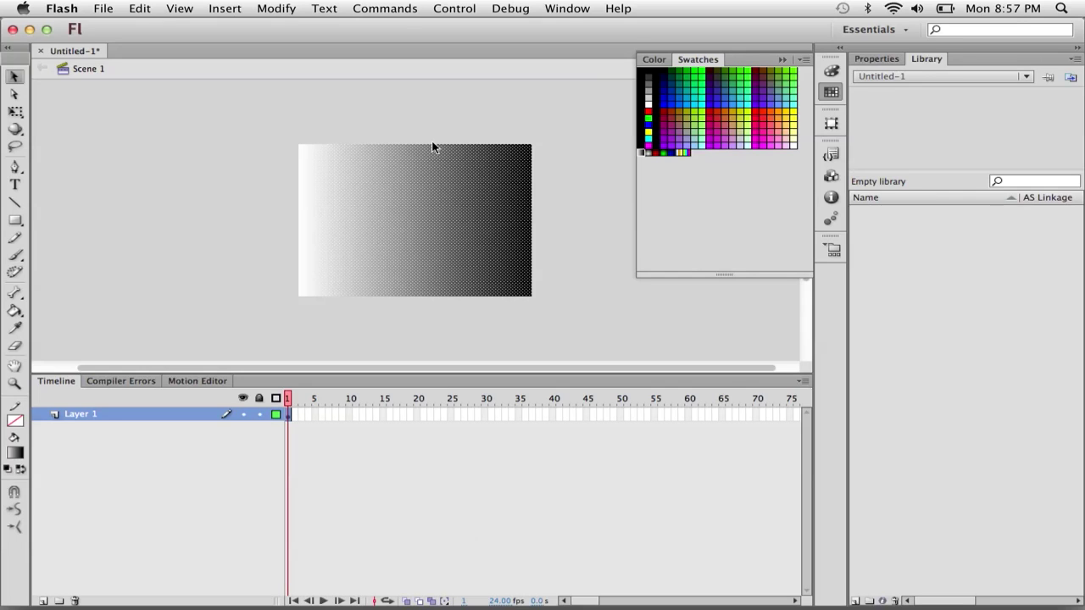
# - Stretch the gradient slightly beyond the rectangle and rotate it about 90° clockwise, with white at the top and black at the bottom
pyautogui.click(15, 112)
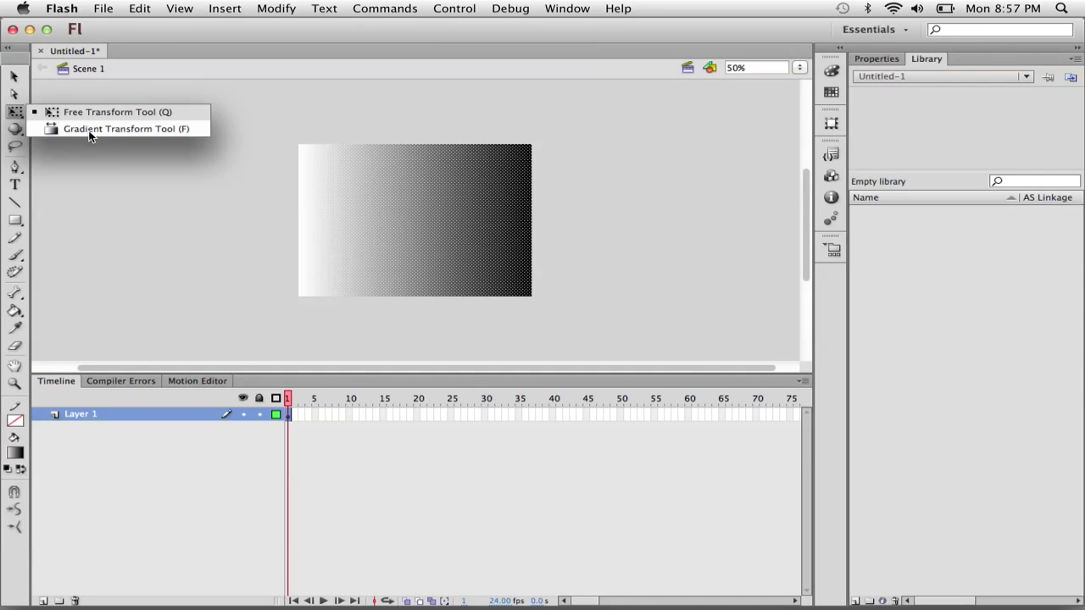
pyautogui.click(180, 130)
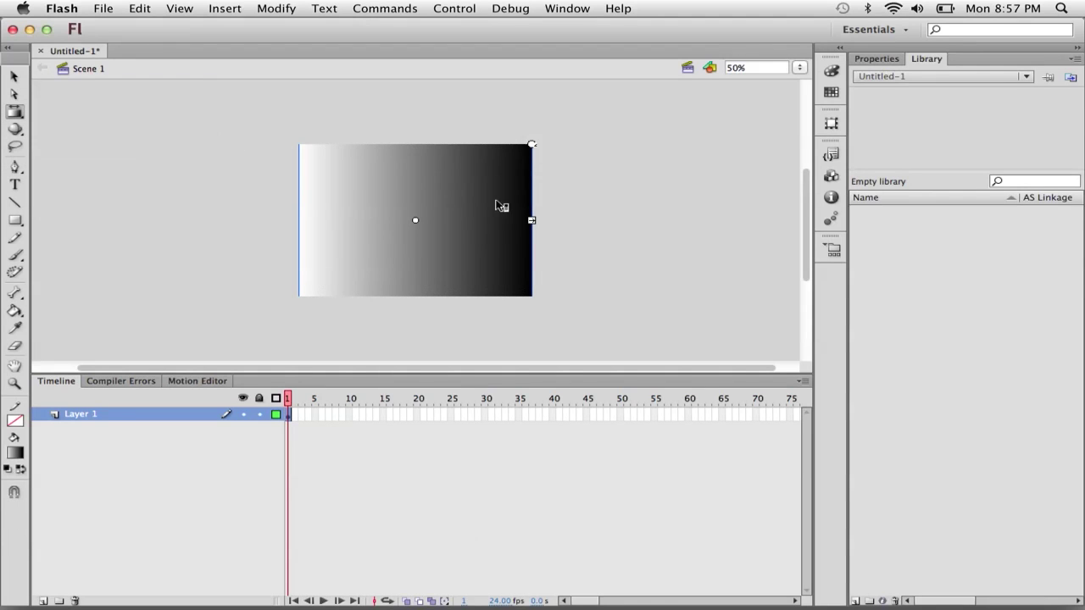
pyautogui.moveTo(531, 219); pyautogui.dragTo(624, 219)
pyautogui.click(627, 221)
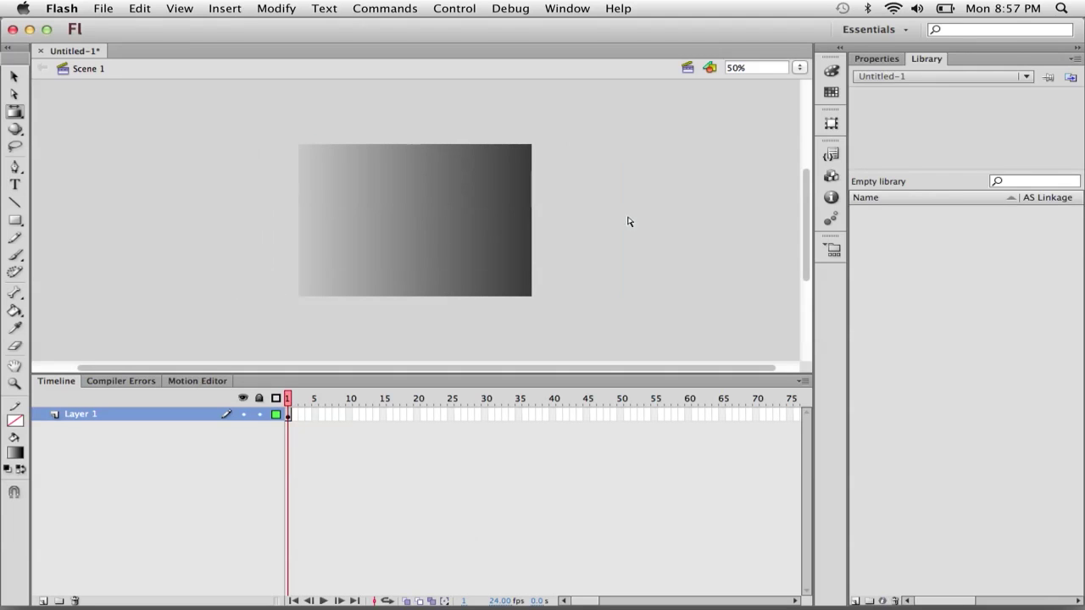
pyautogui.click(489, 230)
pyautogui.moveTo(625, 221); pyautogui.dragTo(549, 219)
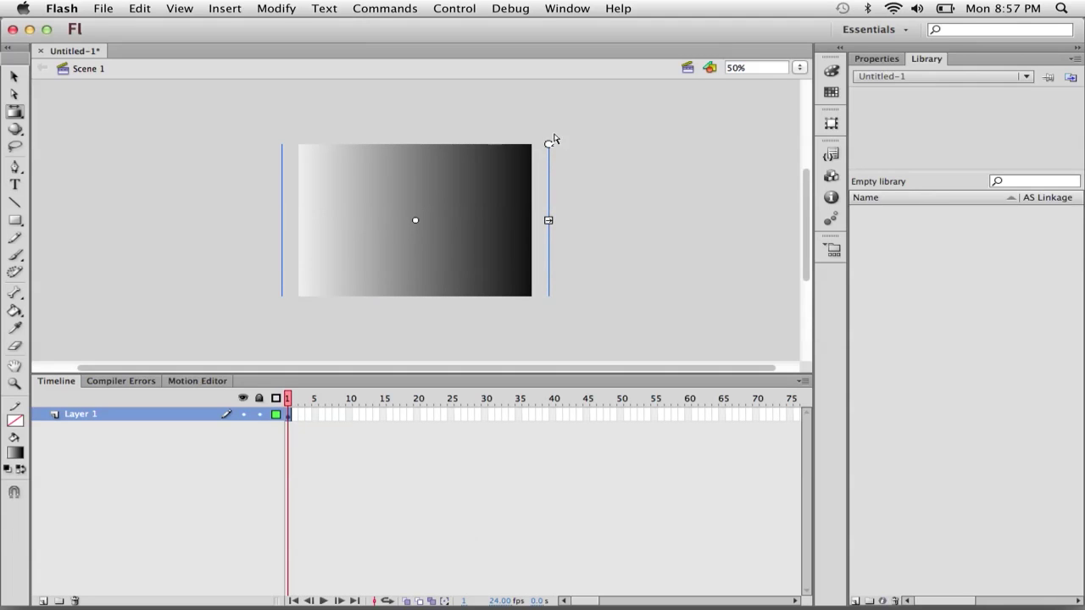
pyautogui.moveTo(549, 141); pyautogui.dragTo(480, 305)
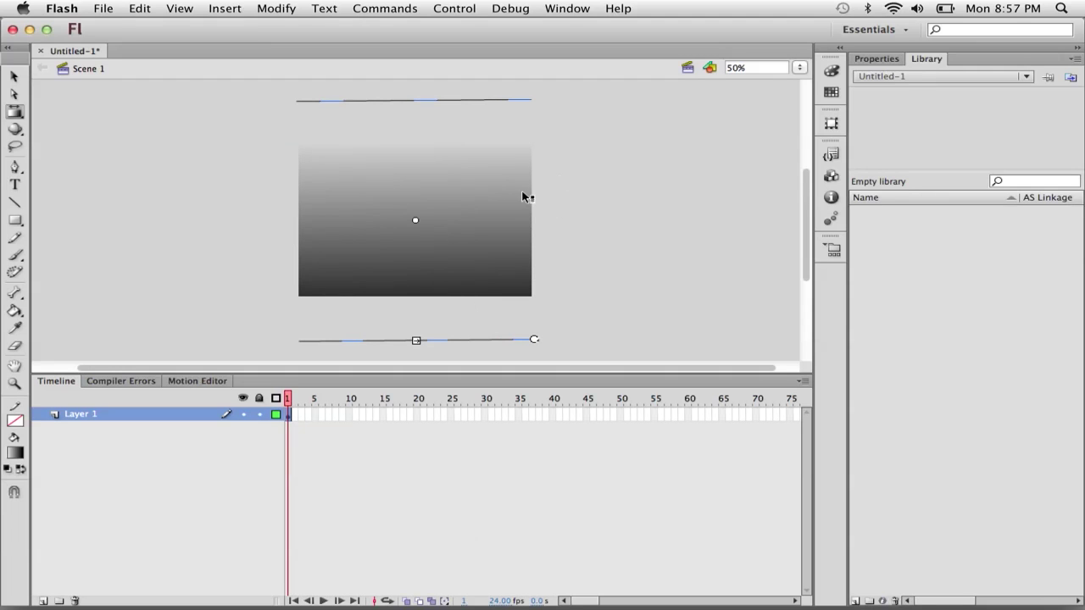
# - Change the gradient's black end color to the gray #999999
pyautogui.click(830, 71)
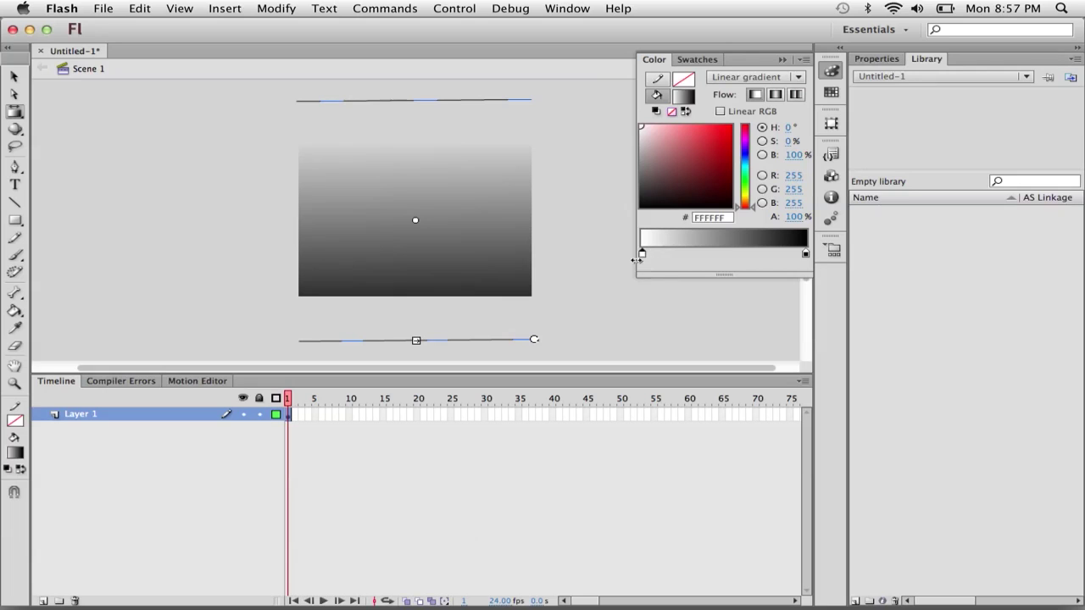
pyautogui.doubleClick(806, 254)
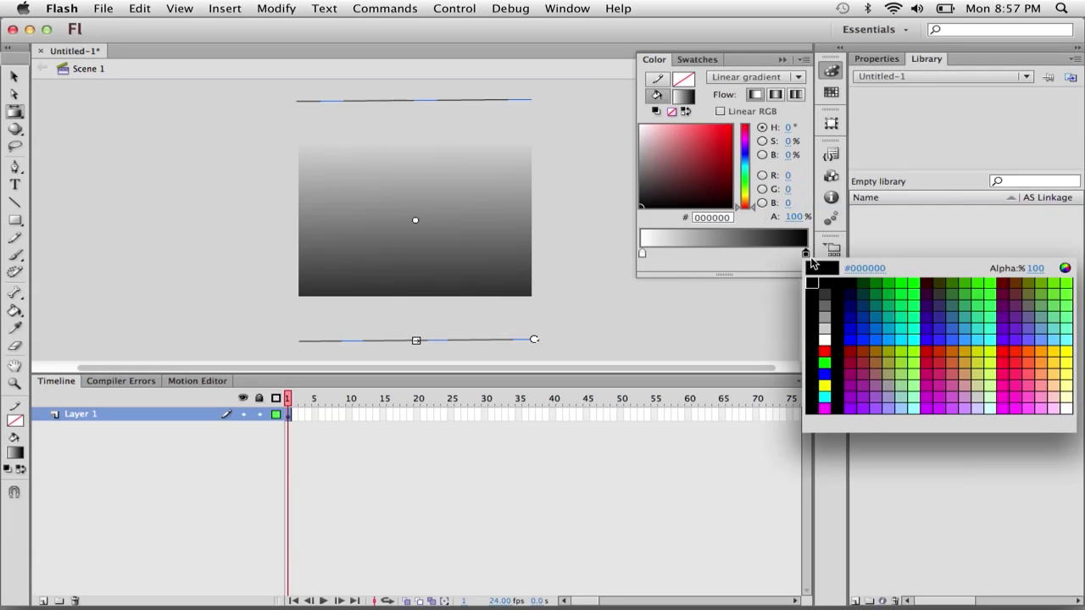
pyautogui.click(824, 324)
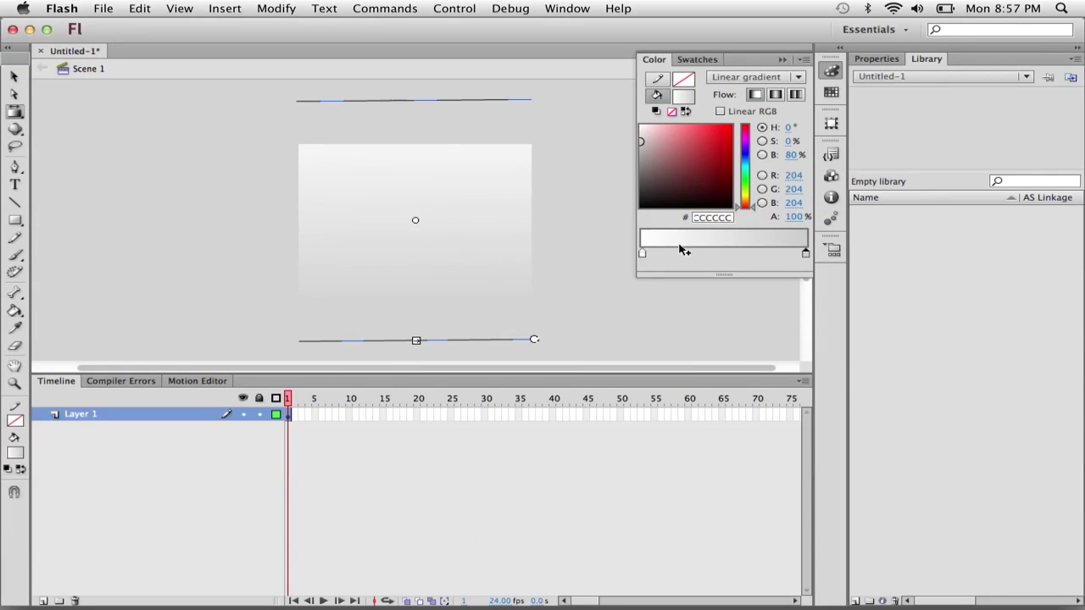
pyautogui.doubleClick(805, 254)
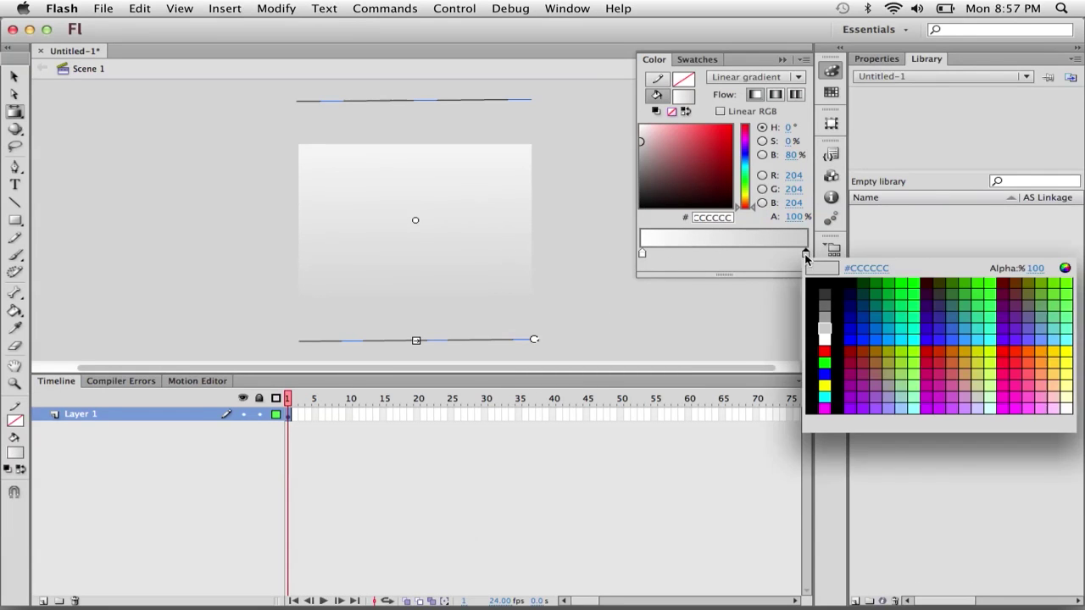
pyautogui.click(825, 316)
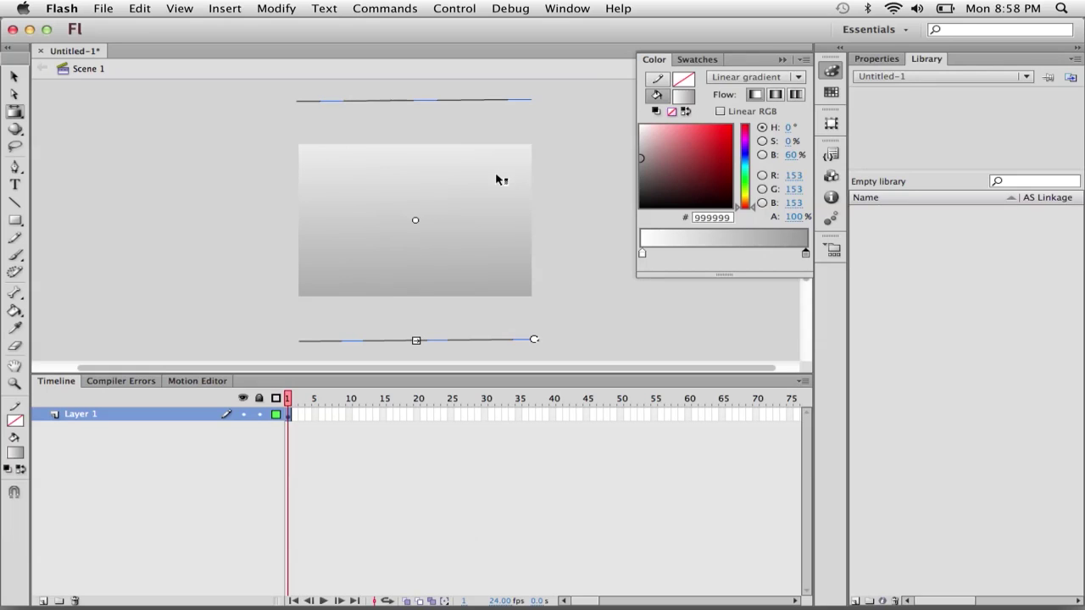
# - Rename the rectangle's layer to "Background Layer"
pyautogui.click(96, 413)
pyautogui.doubleClick(96, 413)
pyautogui.write('Ba')
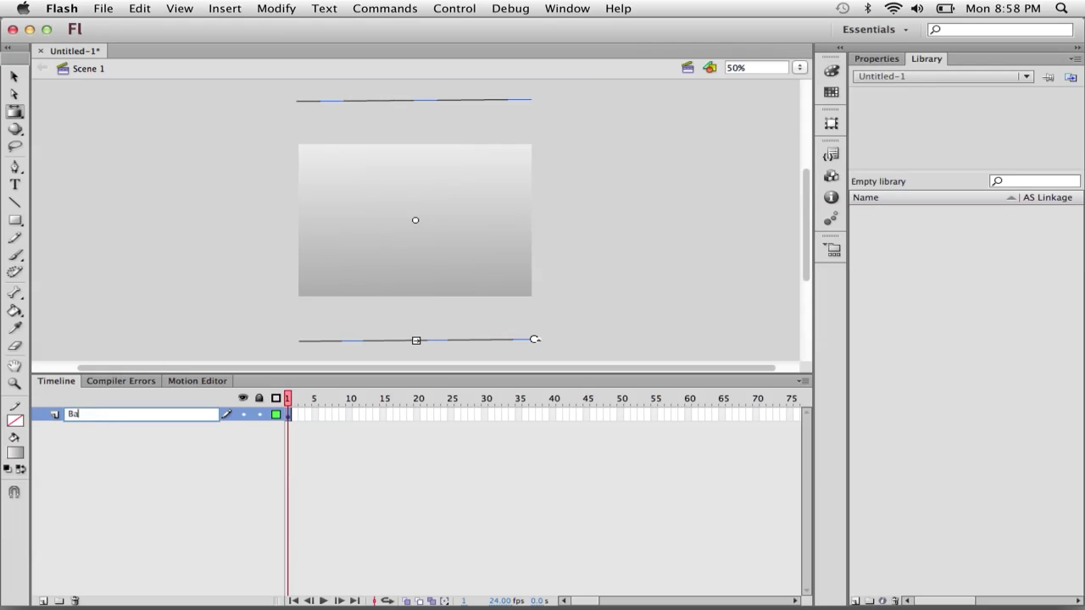
pyautogui.write('ckground Layer')
pyautogui.press('Return')
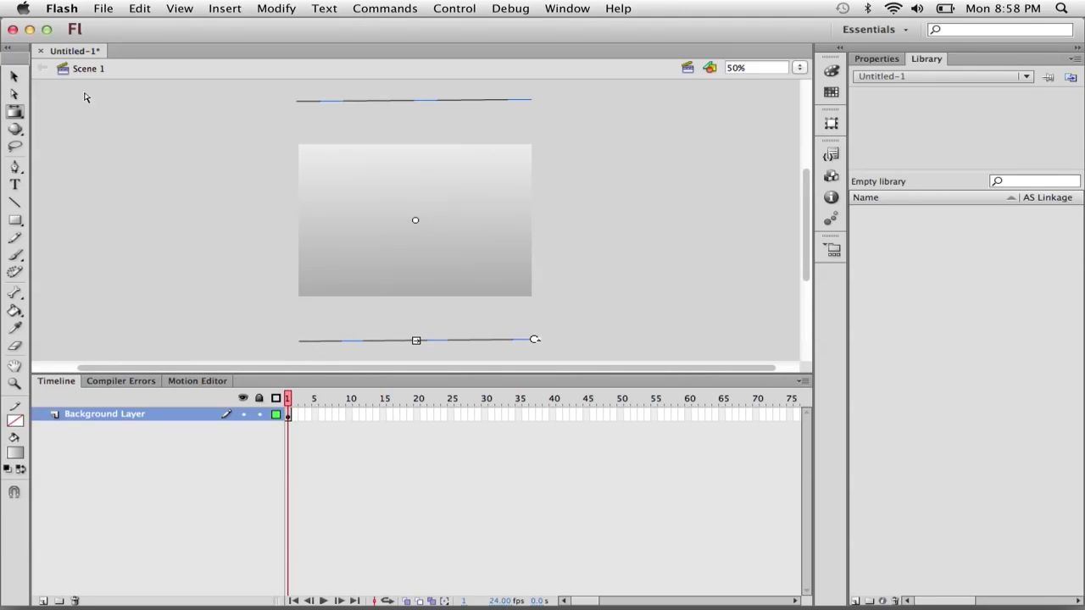
# - Add a new layer above Background Layer and name it "Title"
pyautogui.click(14, 77)
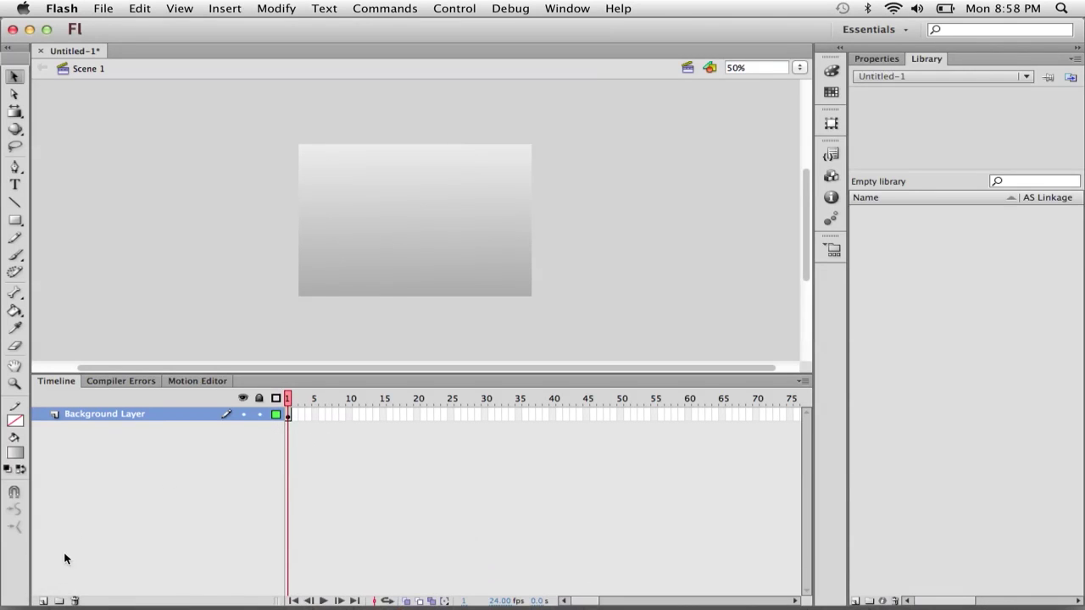
pyautogui.click(42, 601)
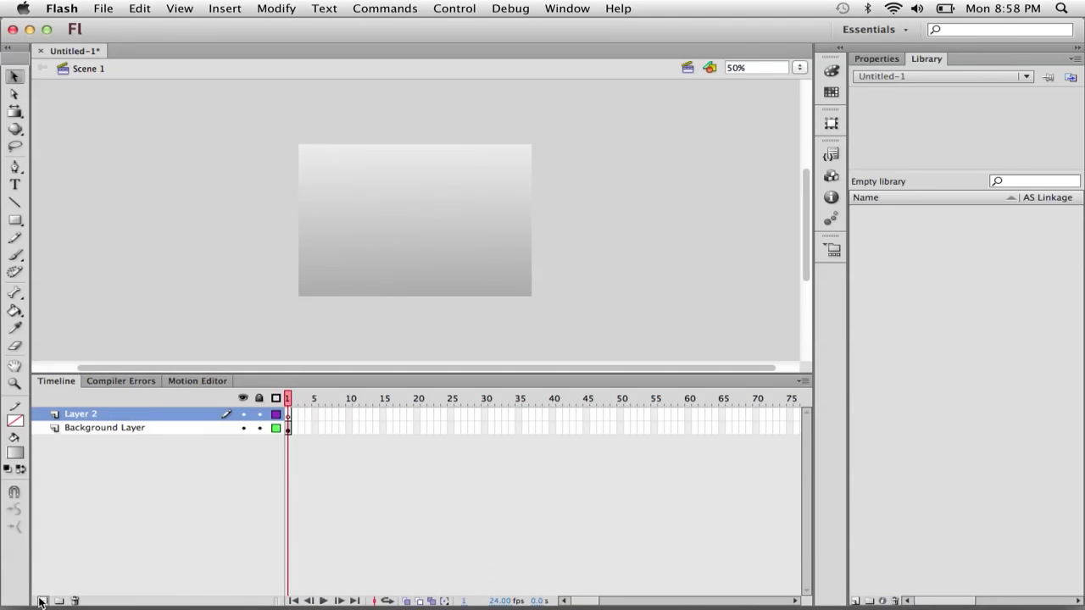
pyautogui.doubleClick(84, 415)
pyautogui.write('Title')
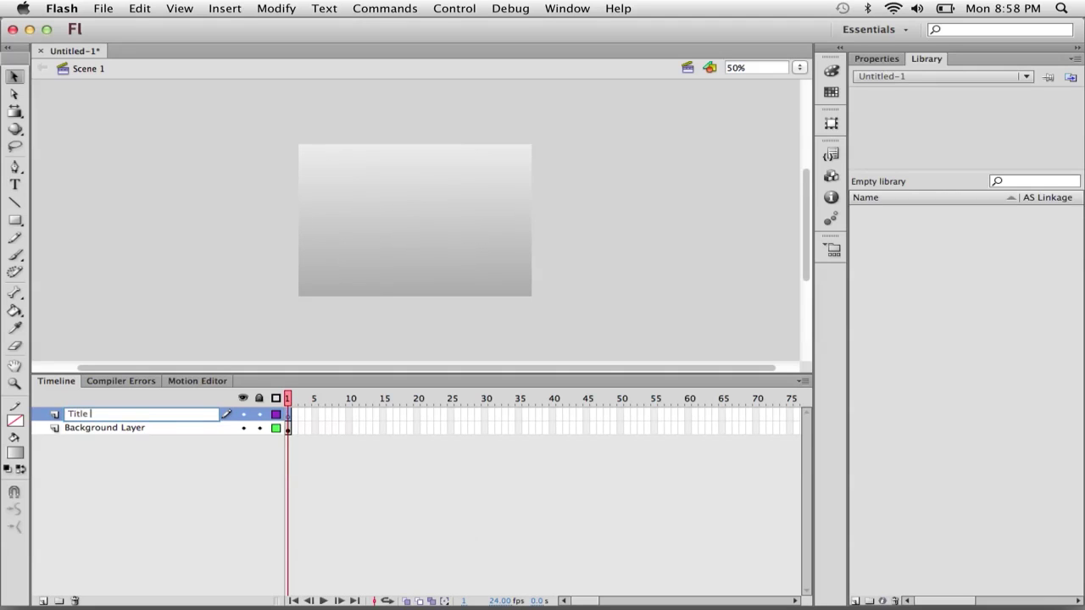
pyautogui.press('Return')
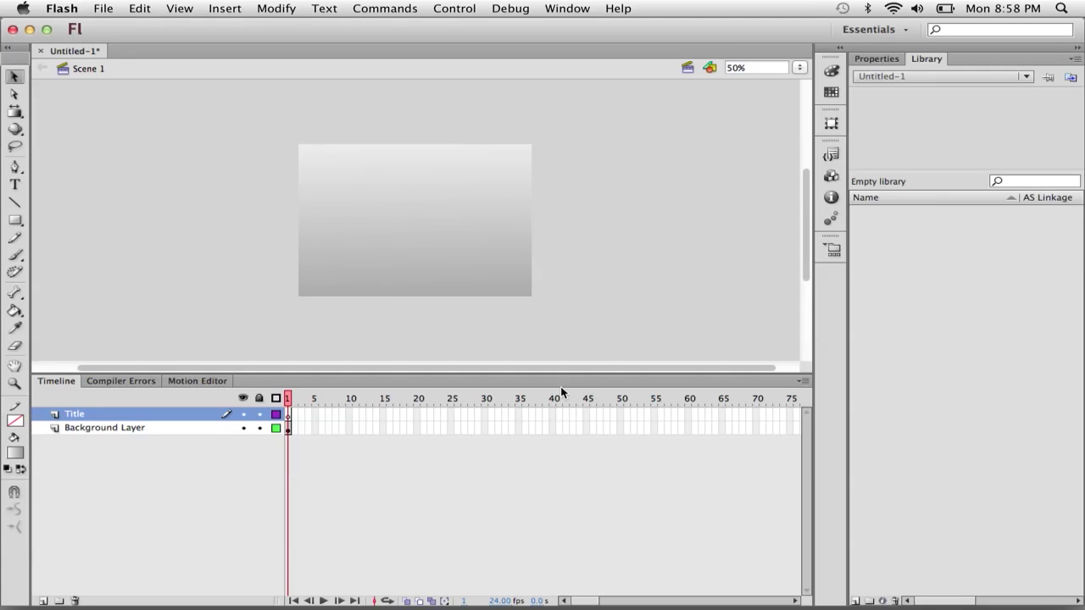
# - Enlarge the stage area, turn on the rulers, and place a horizontal guide at about 50 px from the stage's upper edge
pyautogui.moveTo(569, 373); pyautogui.dragTo(589, 505)
pyautogui.click(801, 69)
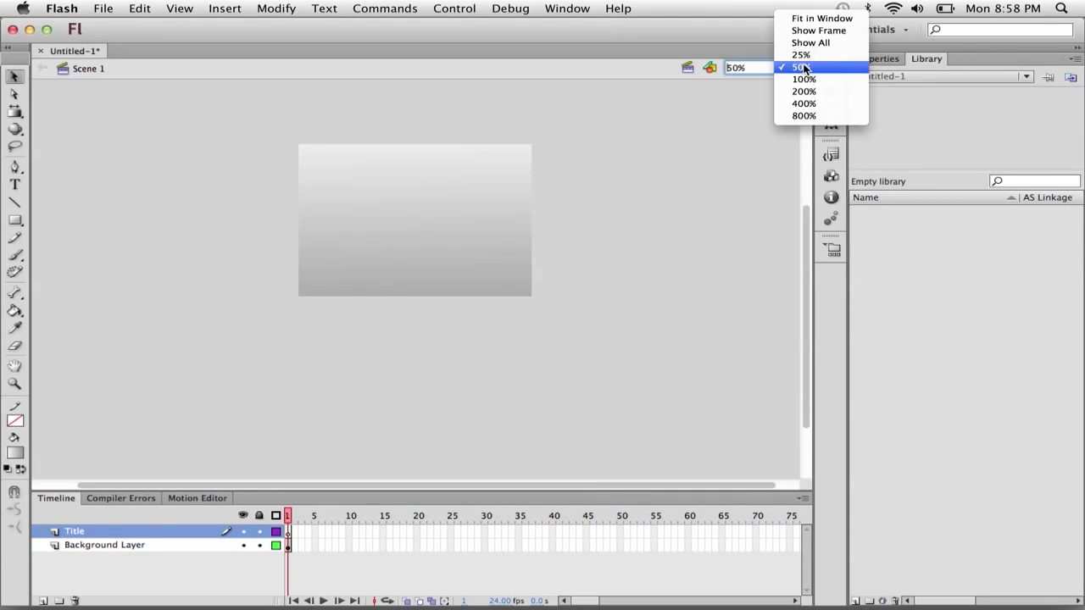
pyautogui.click(802, 78)
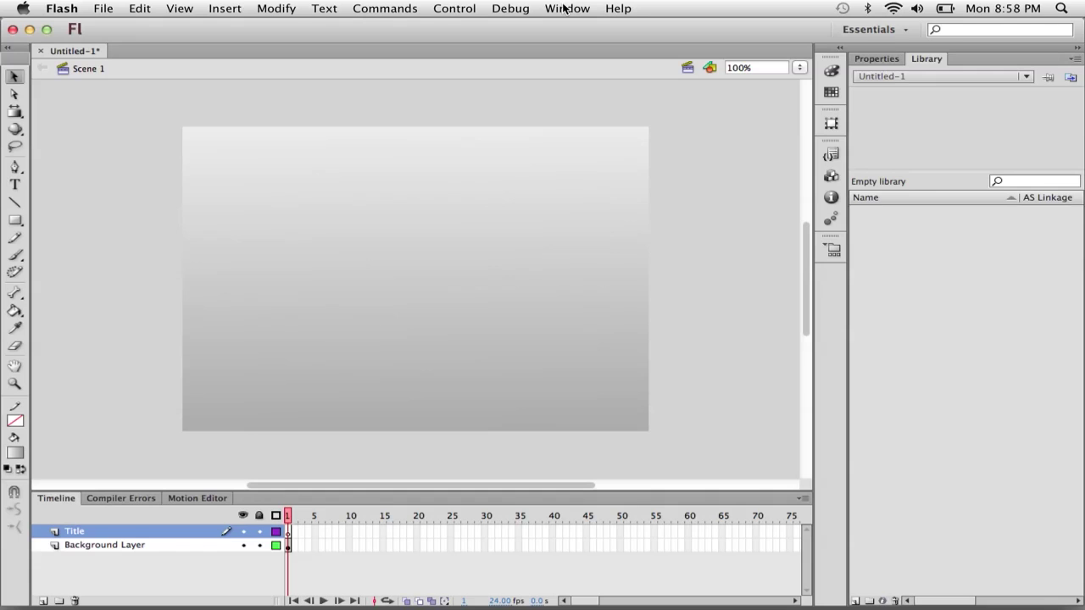
pyautogui.click(180, 9)
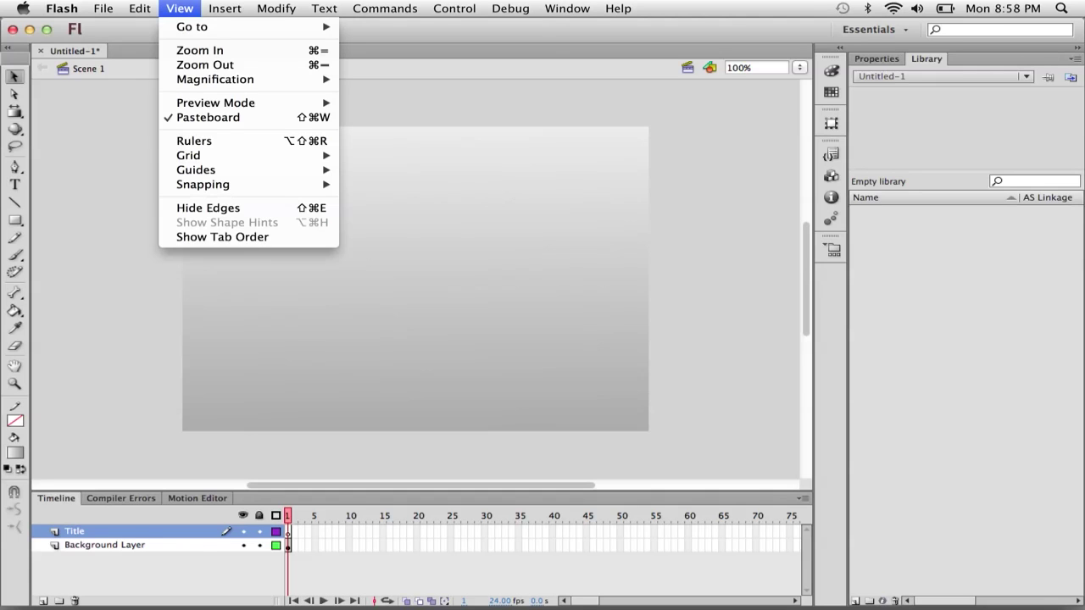
pyautogui.click(214, 141)
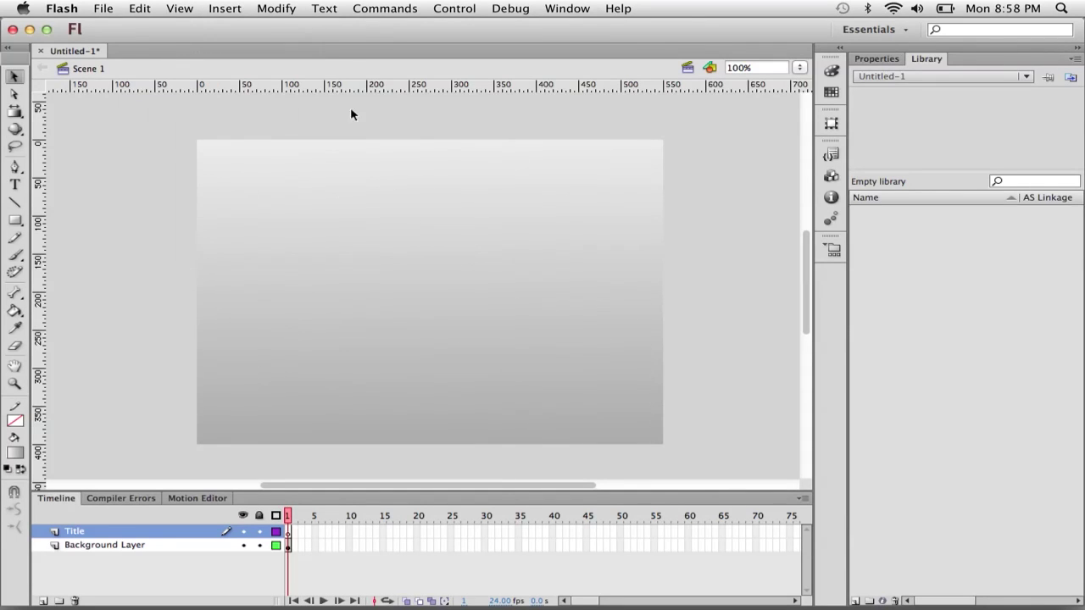
pyautogui.click(180, 8)
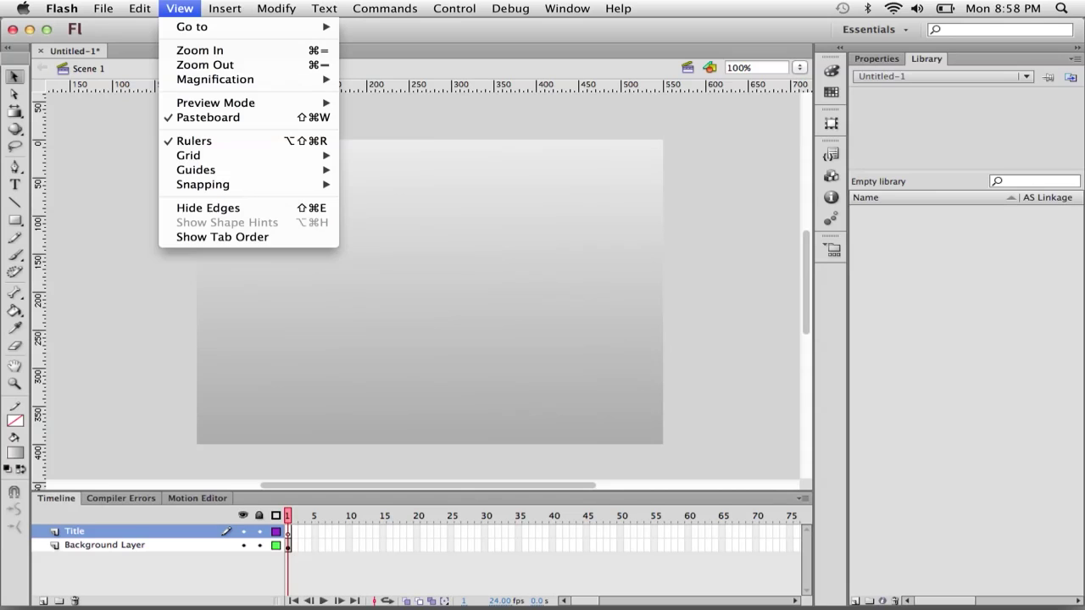
pyautogui.press('Escape')
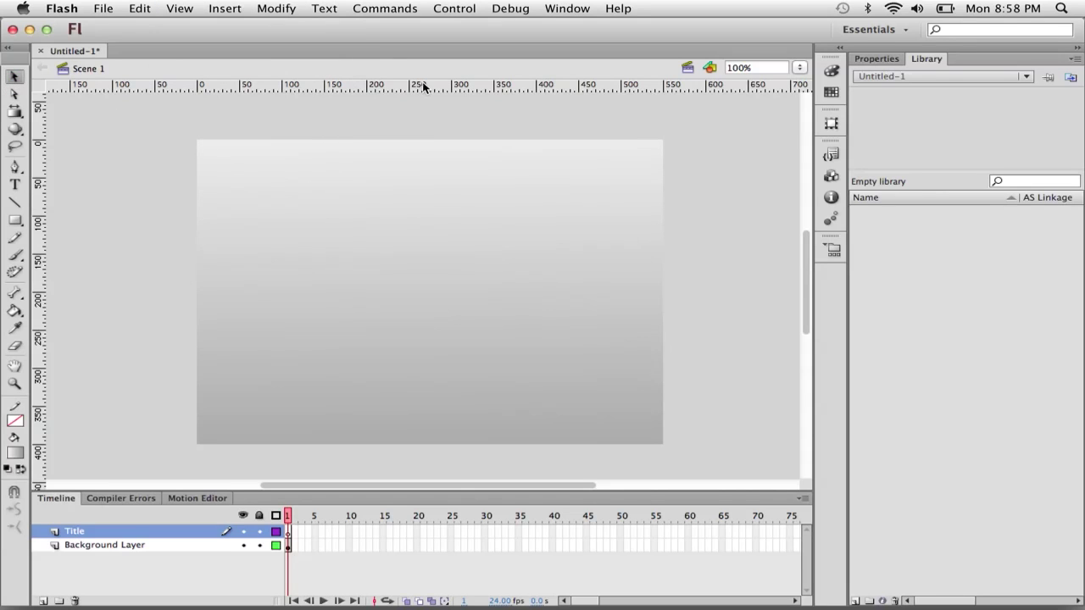
pyautogui.moveTo(417, 85); pyautogui.dragTo(432, 179)
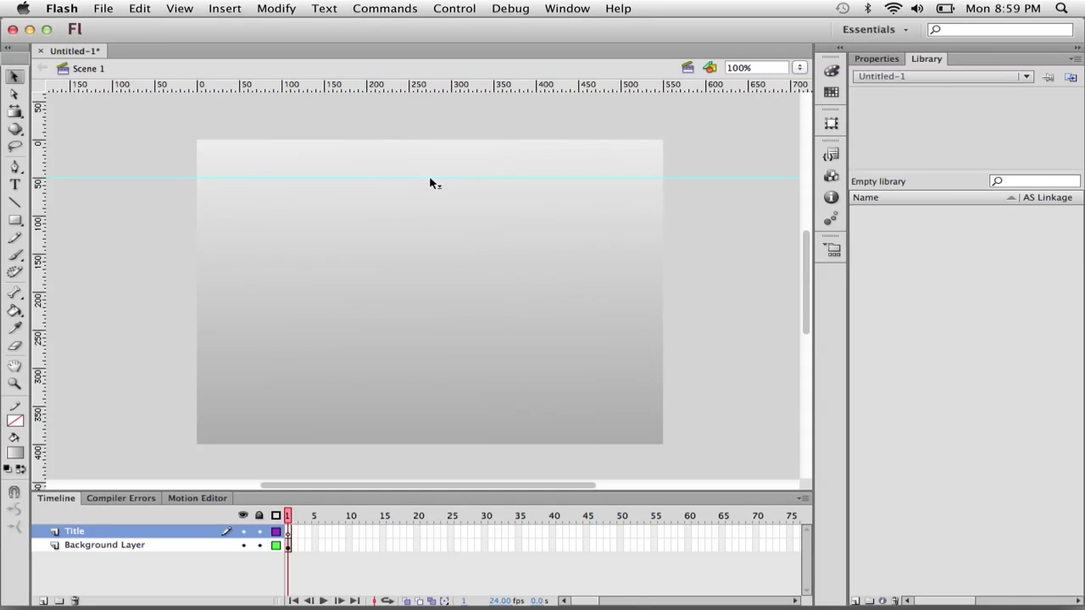
# - Add a text box about 248 px wide reading "Lesson Title" on the Title layer, near the stage's upper edge
pyautogui.click(15, 185)
pyautogui.moveTo(259, 154); pyautogui.dragTo(471, 168)
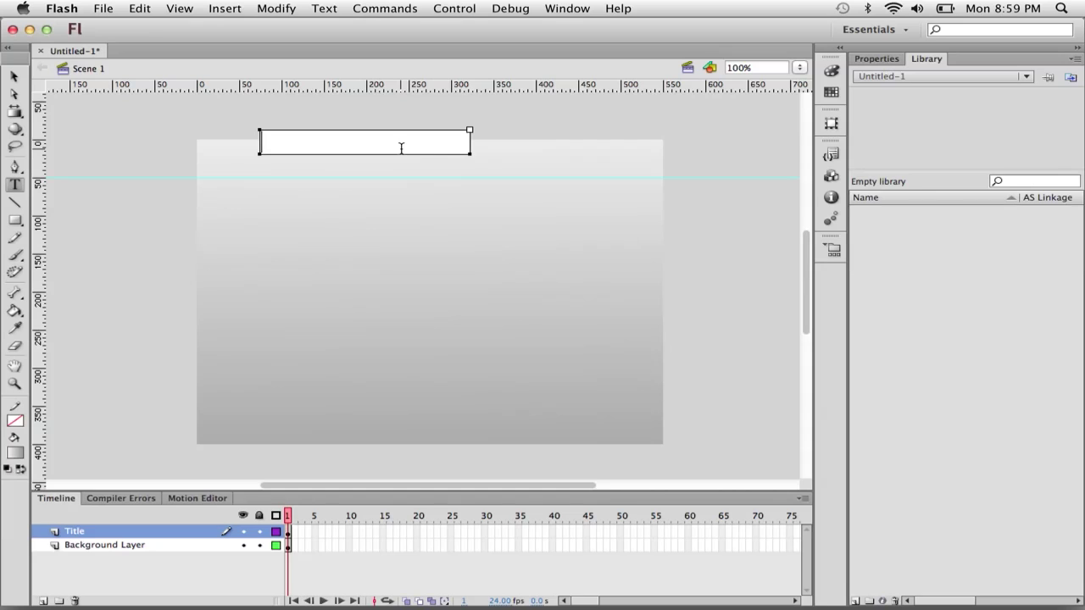
pyautogui.write('Lesson Title')
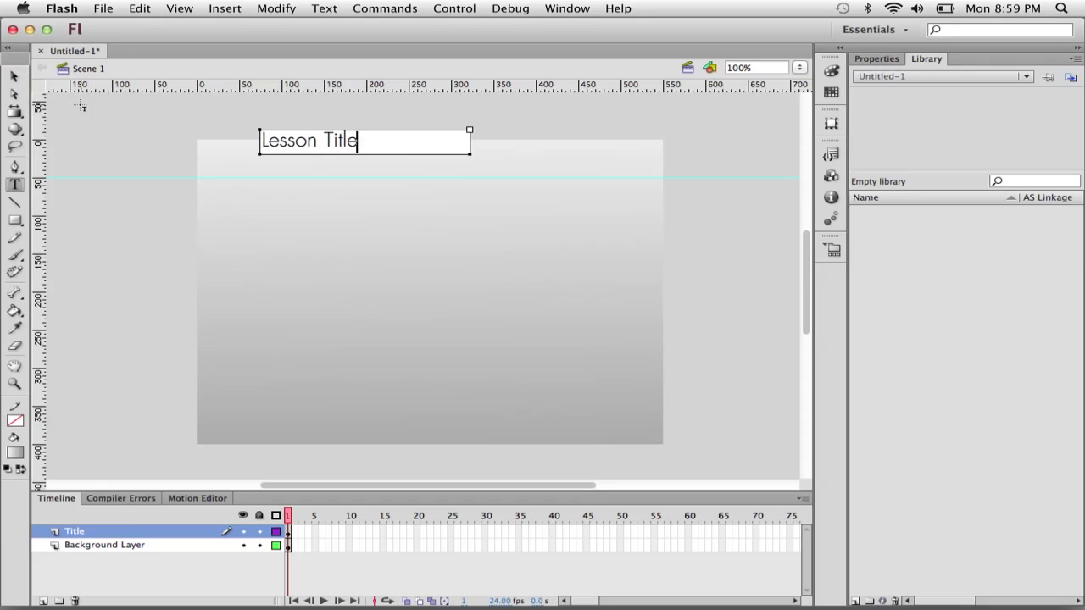
# - Move the Lesson Title text down onto the horizontal guide, at about X 126, Y 18, and show its properties
pyautogui.click(14, 77)
pyautogui.moveTo(362, 138); pyautogui.dragTo(377, 170)
pyautogui.press('Down')
pyautogui.press('Down')
pyautogui.press('Down')
pyautogui.press('Down')
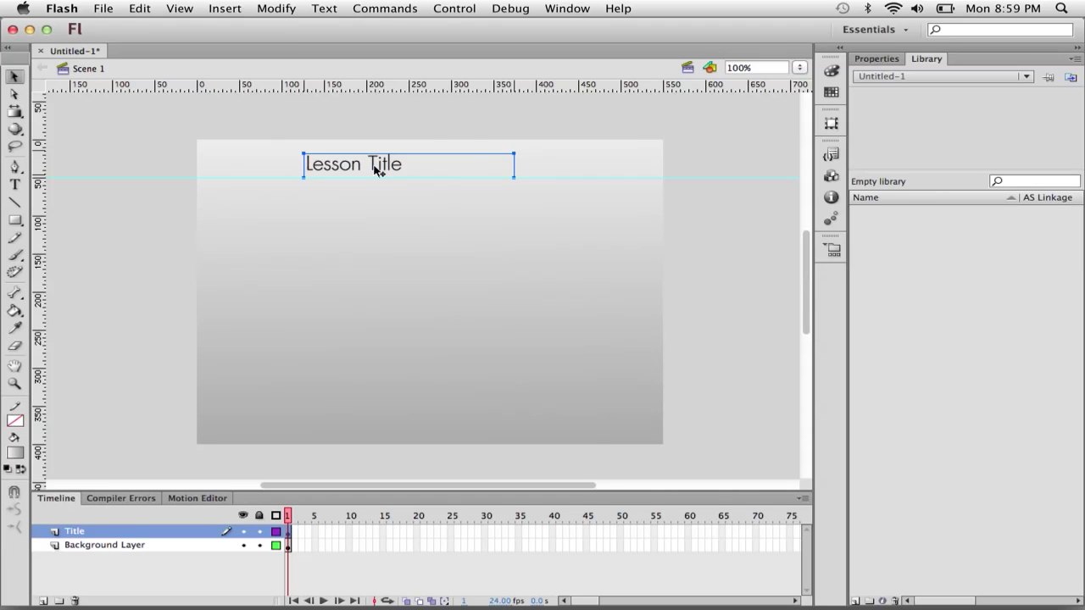
pyautogui.click(886, 59)
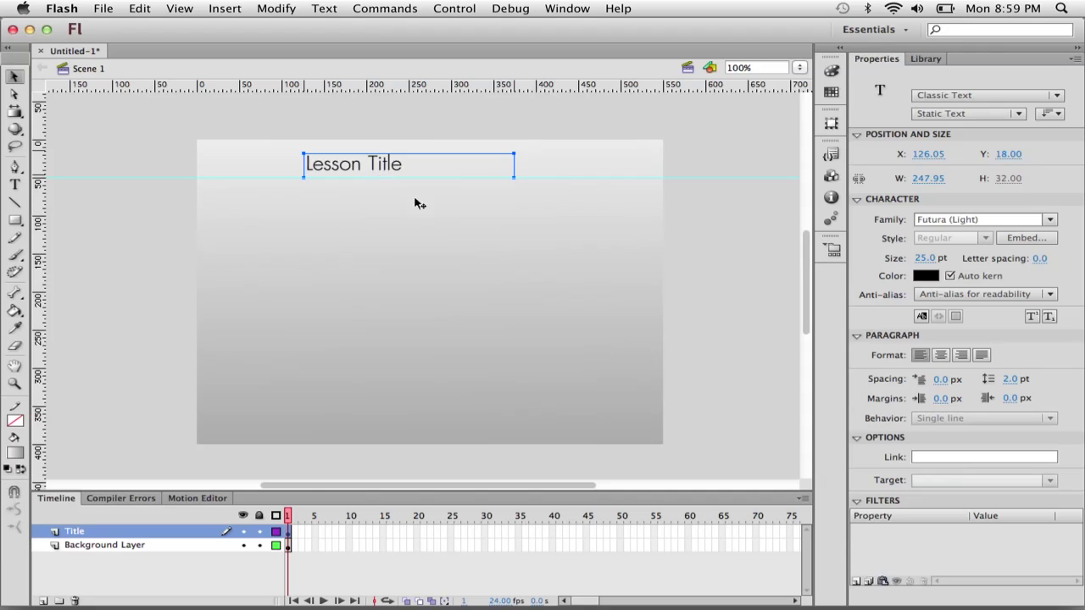
# - Move the Lesson Title text slightly right and down to about X 136, Y 20
pyautogui.moveTo(387, 167)
pyautogui.mouseDown()
pyautogui.moveTo(421, 130)
pyautogui.moveTo(396, 164)
pyautogui.mouseUp()
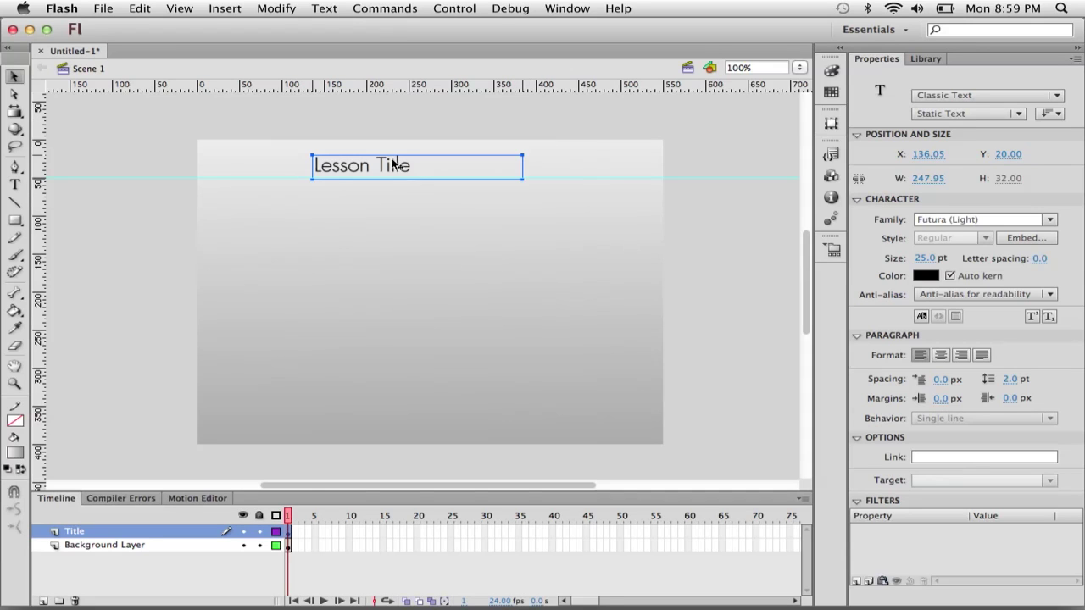
# - Examine the Lesson Title's available text orientations, text engines and text types
pyautogui.click(1059, 114)
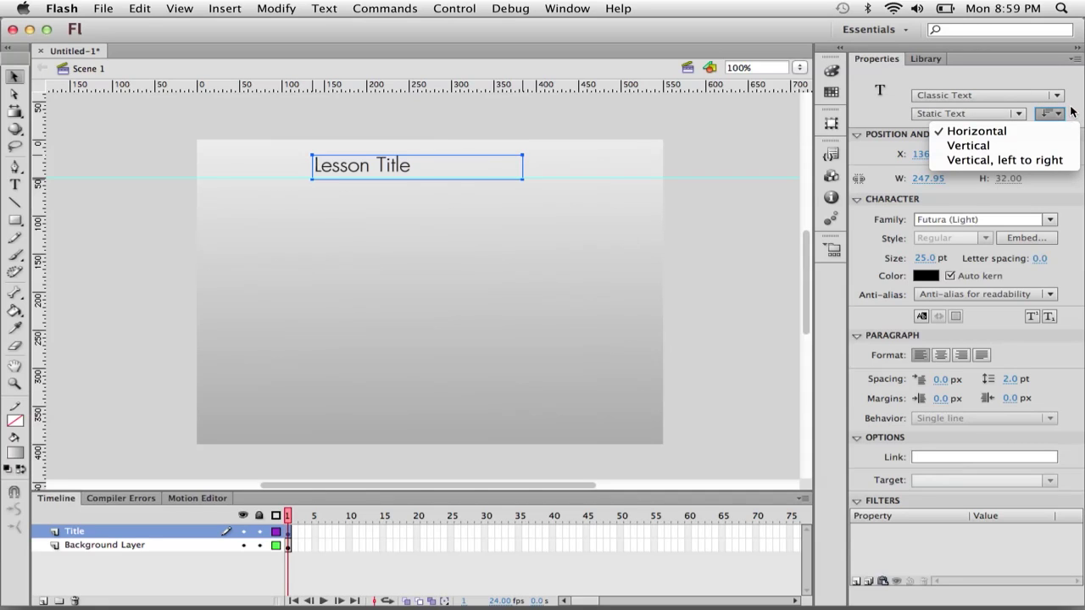
pyautogui.click(1060, 113)
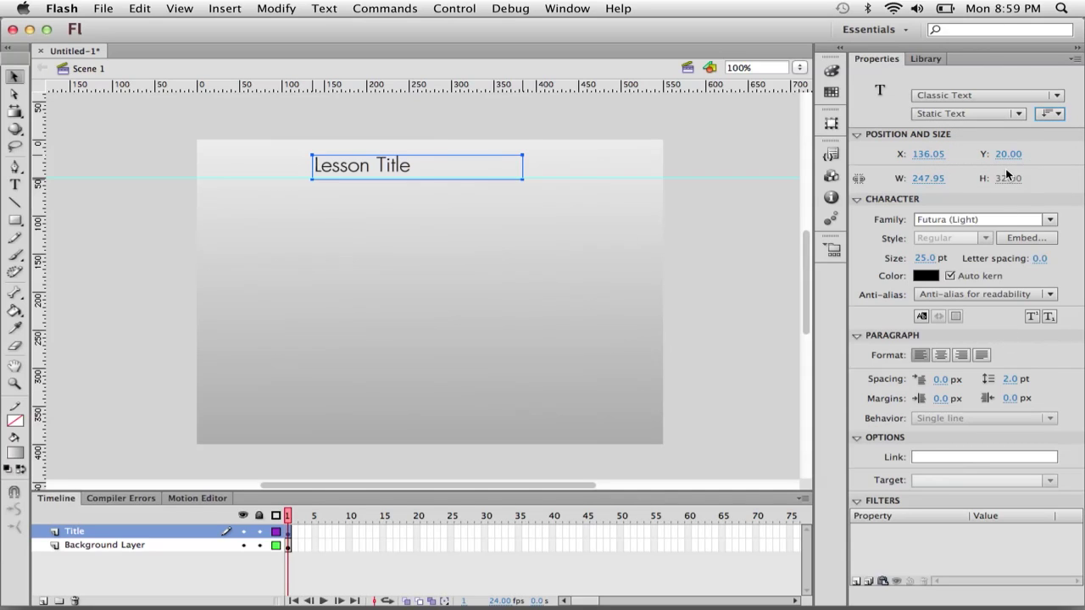
pyautogui.click(1053, 95)
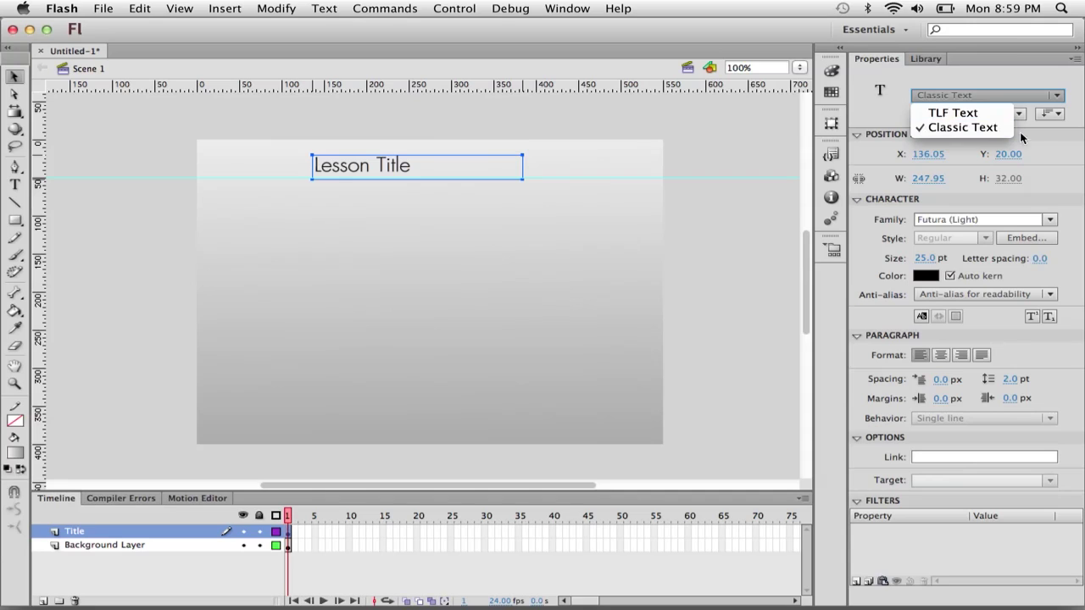
pyautogui.click(1033, 134)
pyautogui.click(1017, 113)
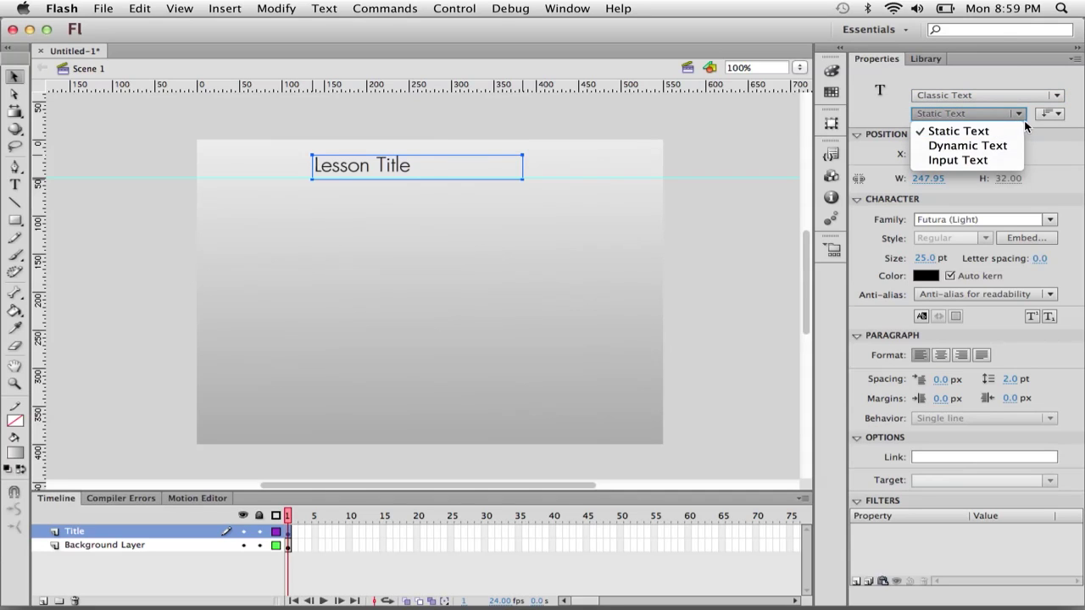
pyautogui.click(1033, 122)
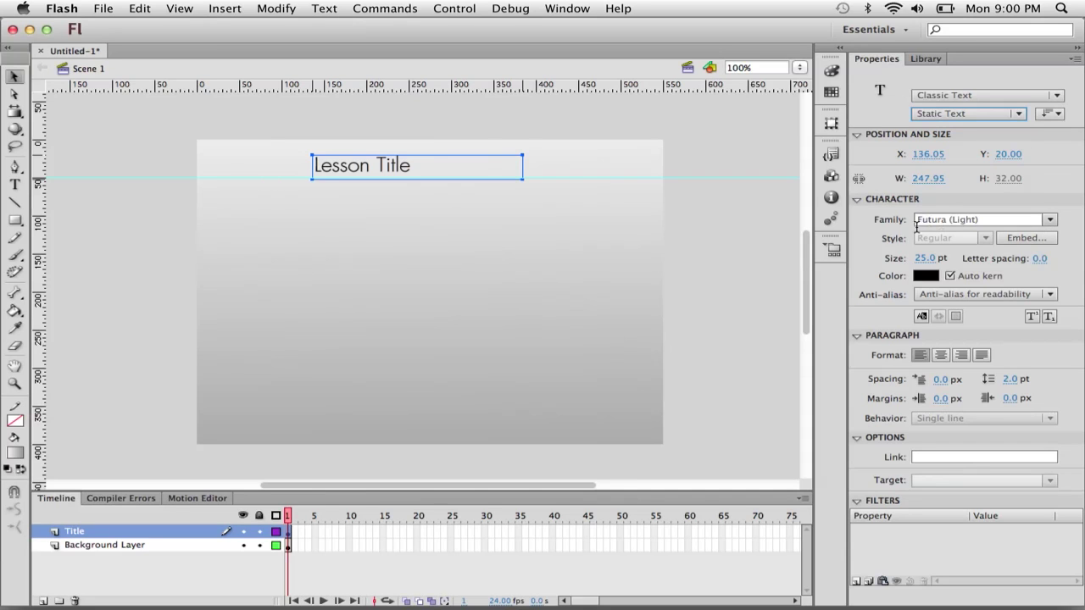
# - Try Arial as the font for the Lesson Title text and return it to Futura (Light)
pyautogui.click(1050, 220)
pyautogui.scroll(3, 977, 364)
pyautogui.scroll(10, 977, 365)
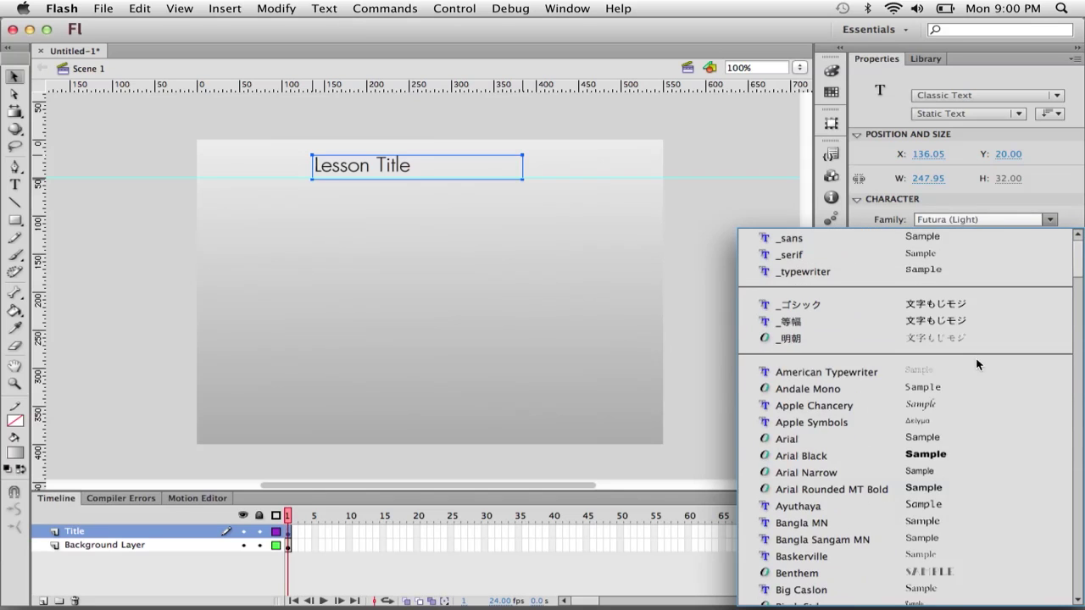
pyautogui.click(879, 444)
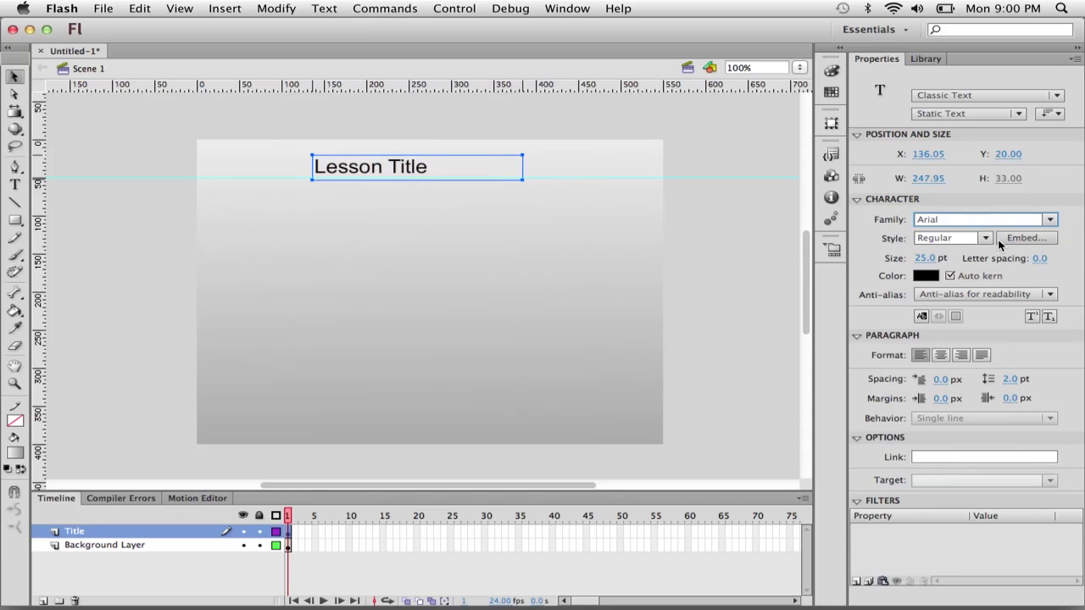
pyautogui.click(1050, 220)
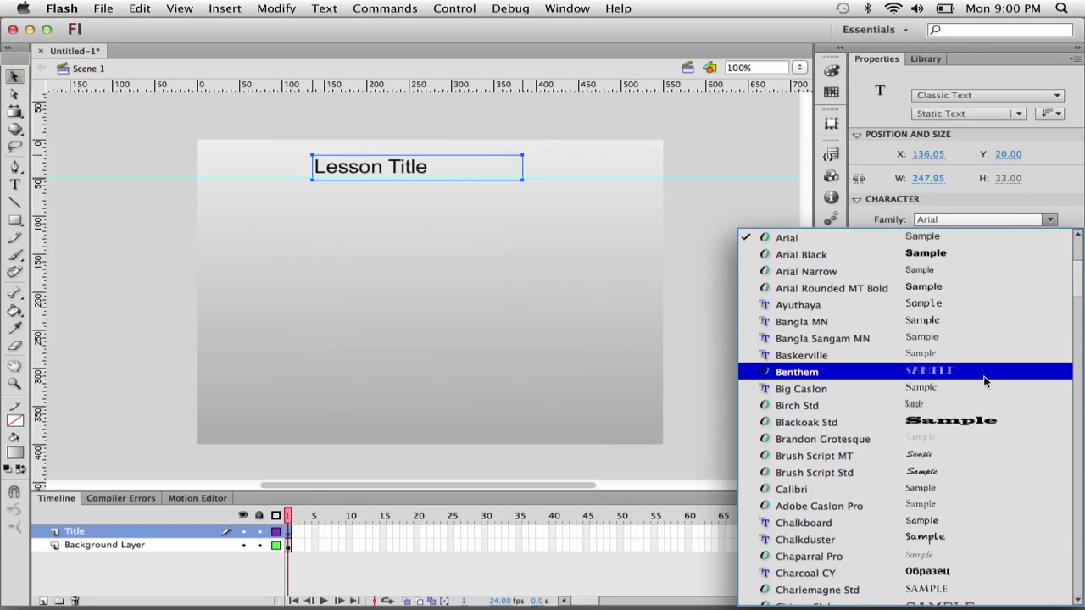
pyautogui.scroll(-5, 985, 382)
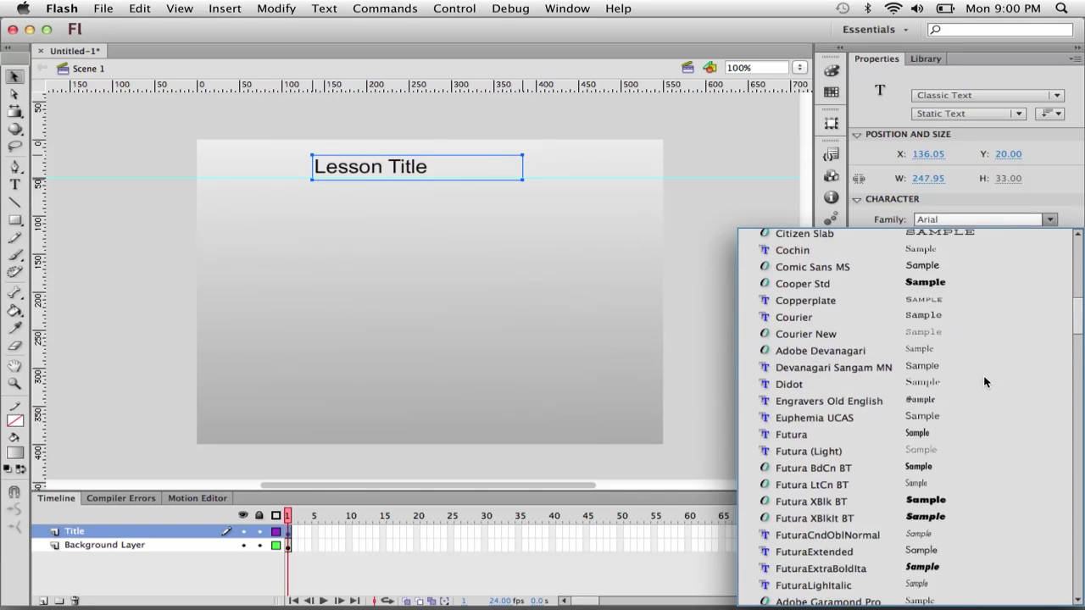
pyautogui.click(927, 452)
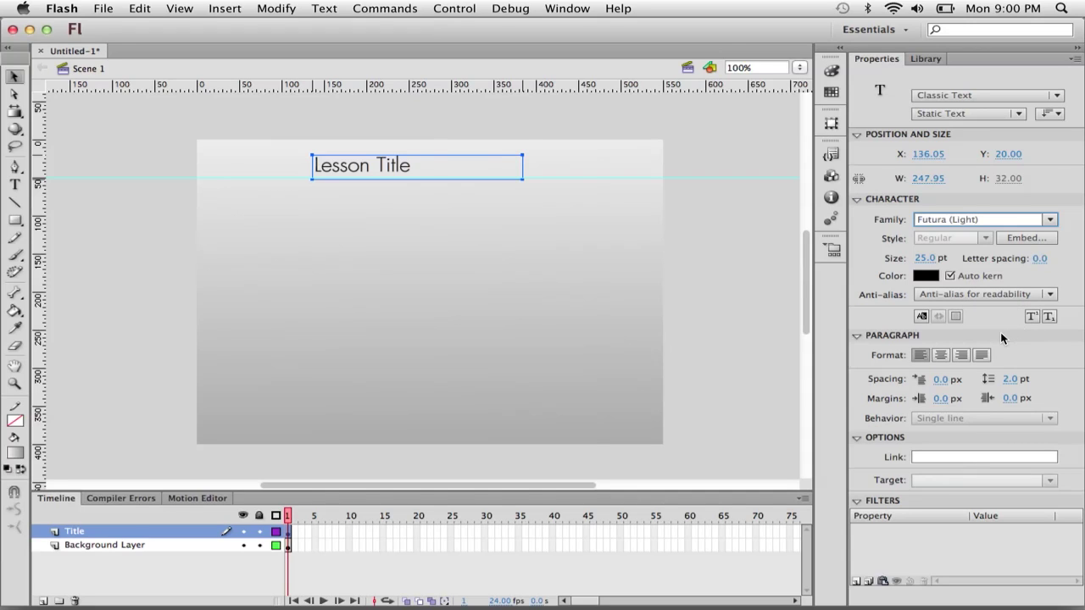
# - Center the Lesson Title text within its box and align the box to the stage's horizontal center
pyautogui.click(941, 355)
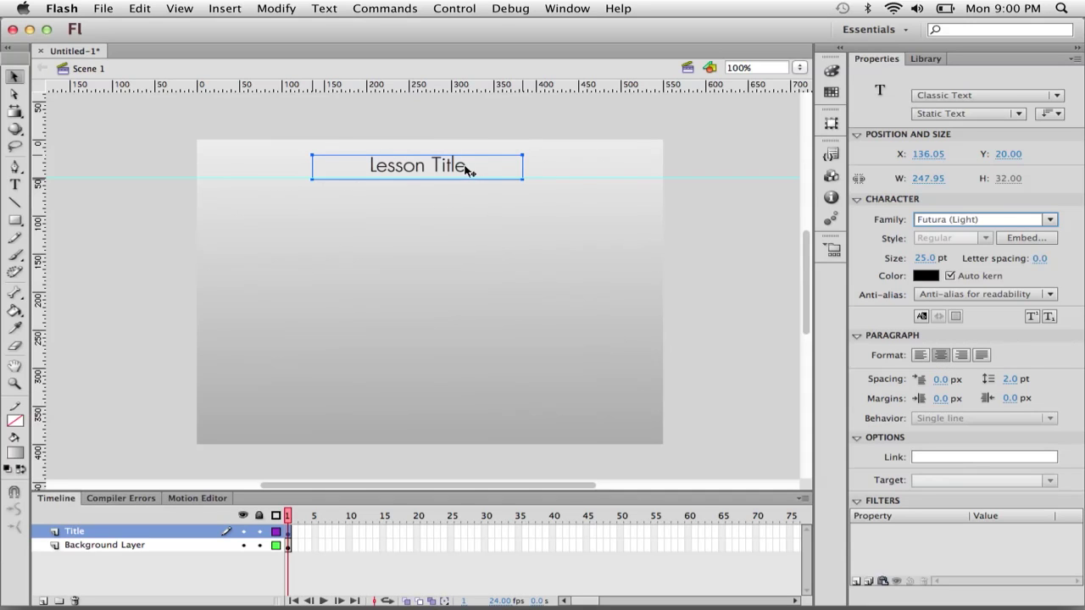
pyautogui.click(567, 8)
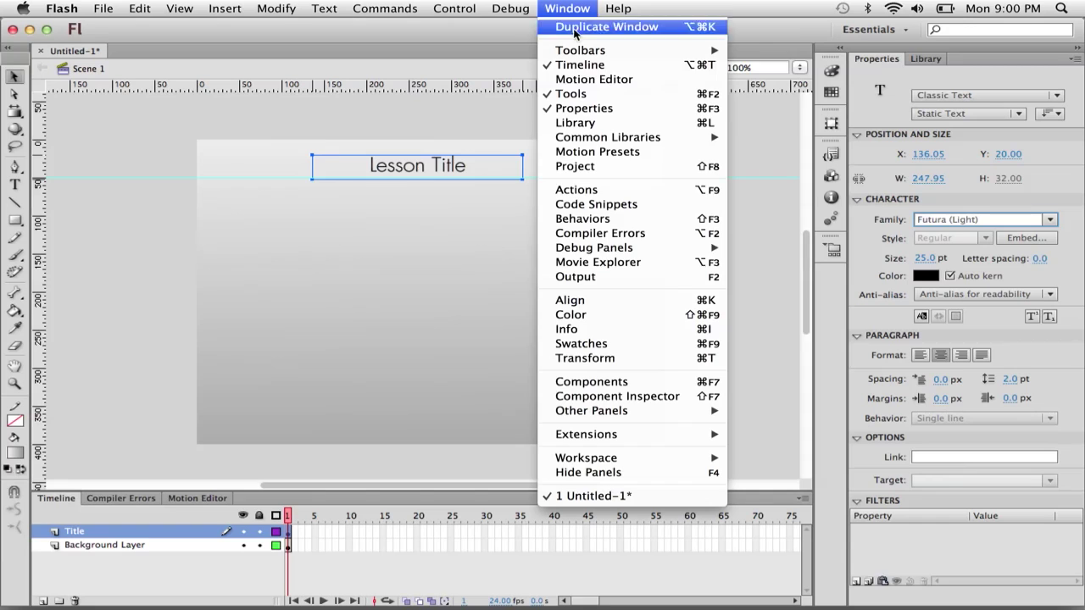
pyautogui.click(579, 301)
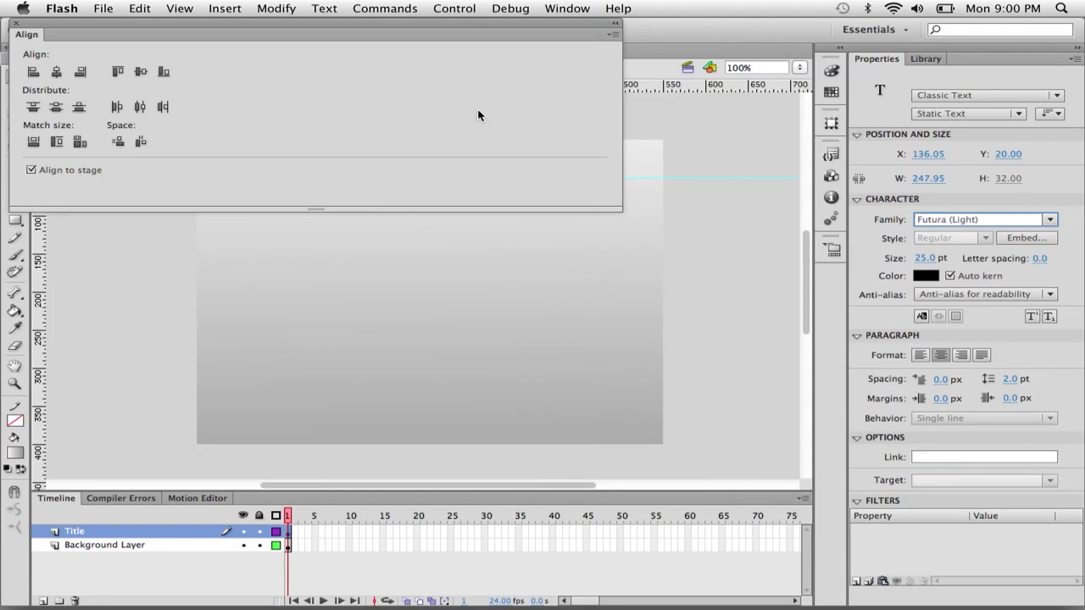
pyautogui.moveTo(617, 209); pyautogui.dragTo(212, 184)
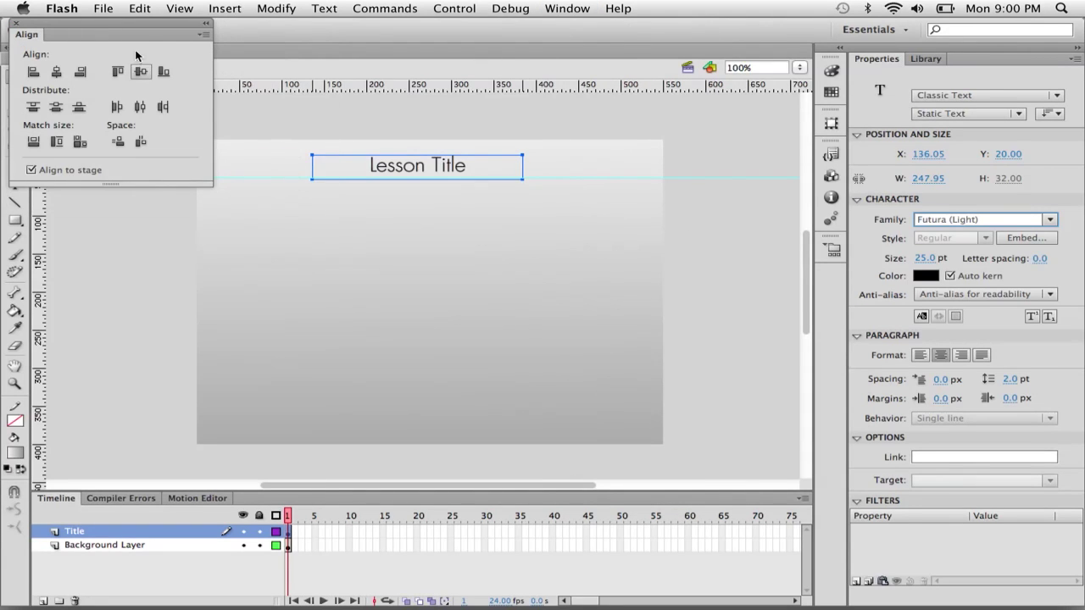
pyautogui.moveTo(141, 21); pyautogui.dragTo(708, 110)
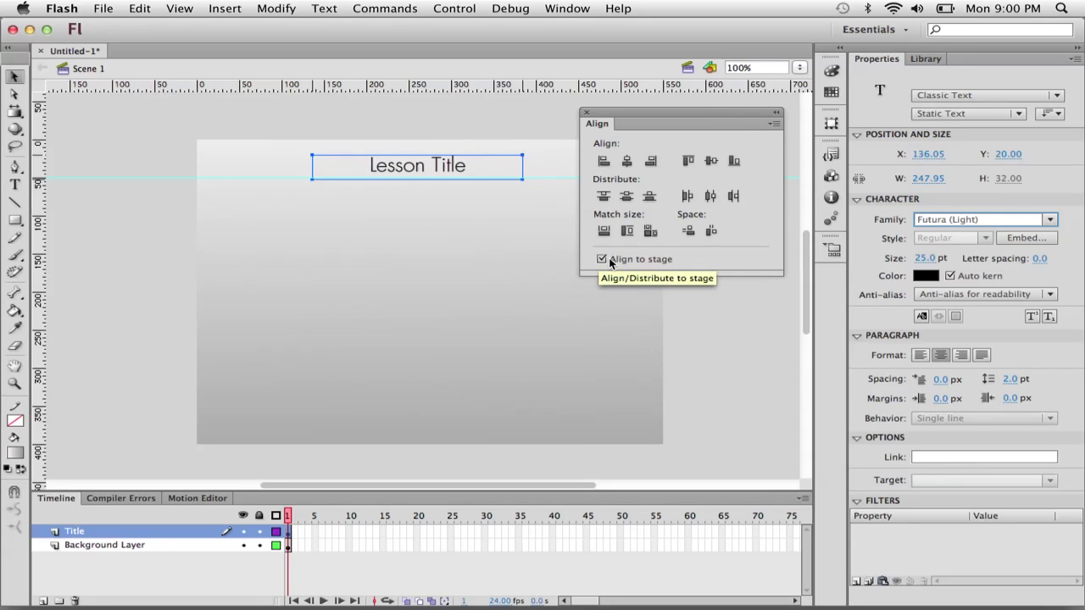
pyautogui.click(628, 163)
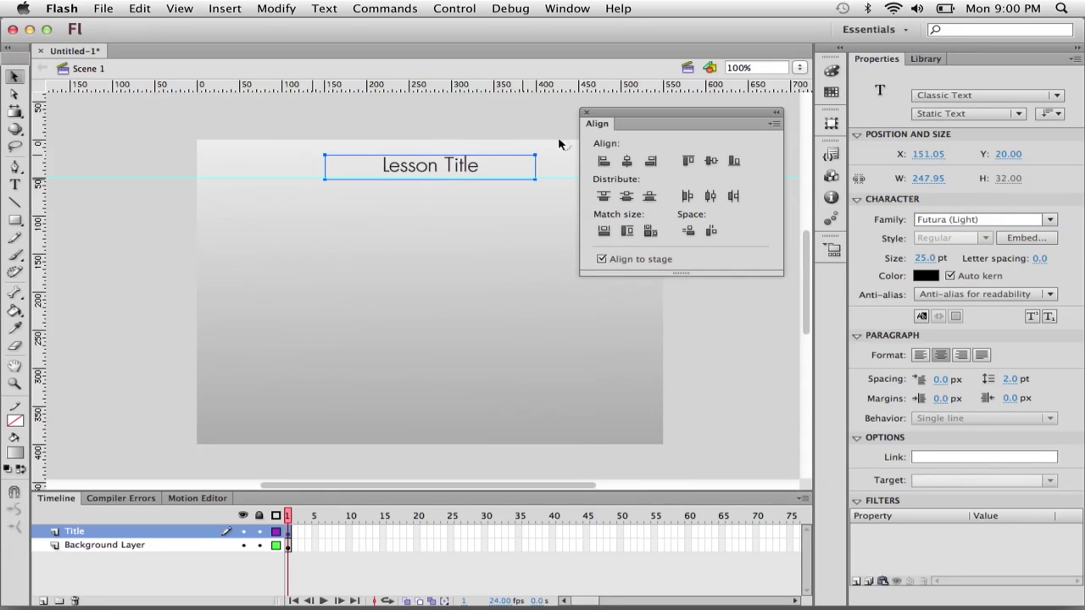
# - Nudge the Lesson Title text down to Y 27 so it rests on the horizontal guide
pyautogui.press('Down')
pyautogui.press('Down')
pyautogui.press('Down')
pyautogui.press('Down')
pyautogui.press('Down')
pyautogui.press('Down')
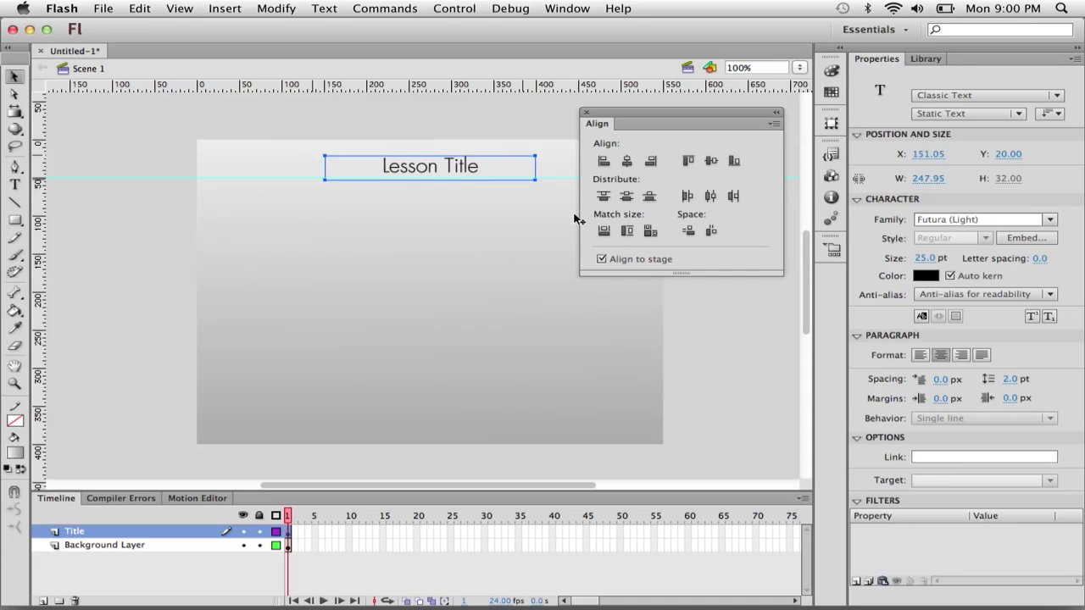
pyautogui.press('Down')
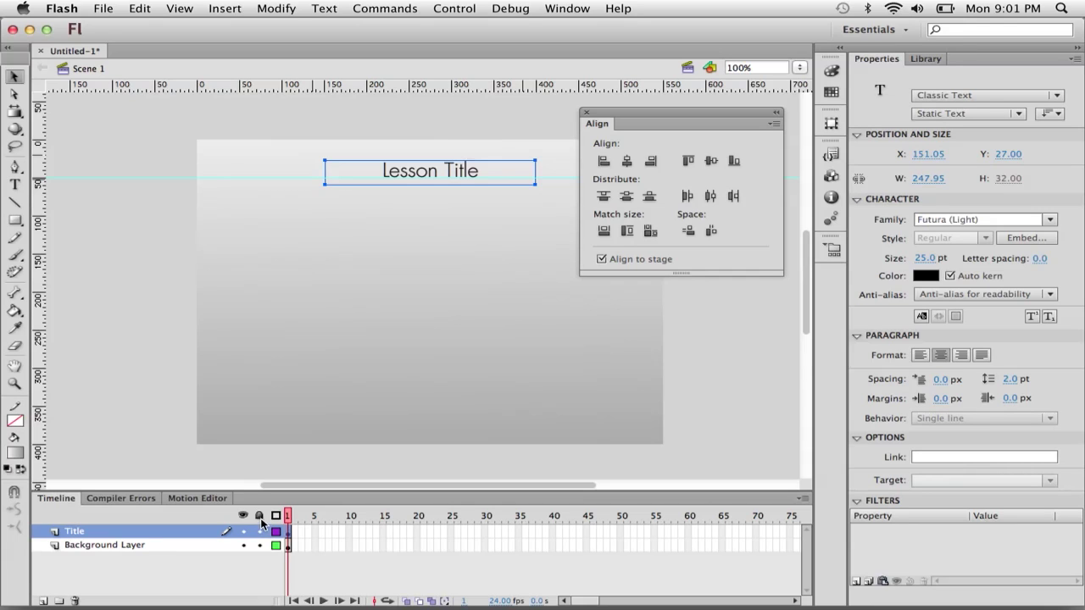
# - Add a new layer above the Title layer and name it "Text Area"
pyautogui.click(39, 600)
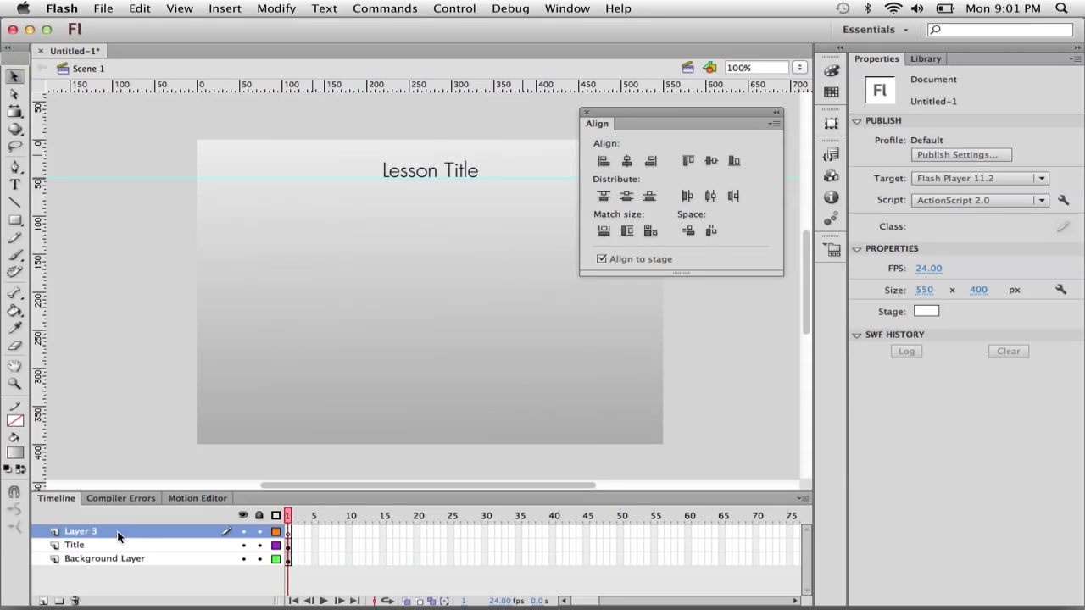
pyautogui.doubleClick(85, 531)
pyautogui.write('Text Area')
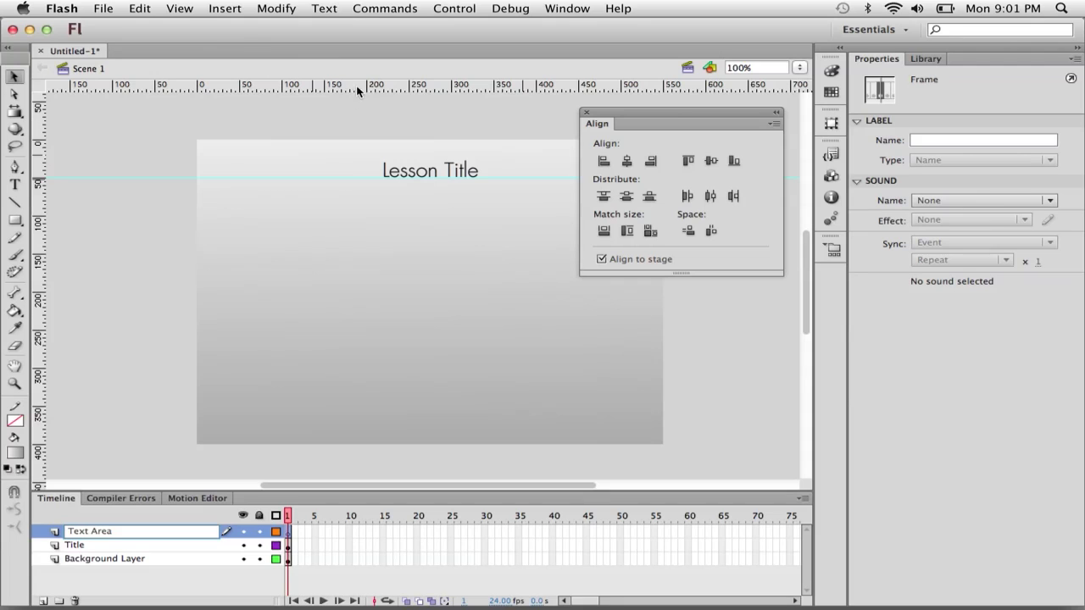
# - Place two horizontal guides at about 100 px and 350 px below the stage's upper edge
pyautogui.moveTo(388, 87); pyautogui.dragTo(397, 216)
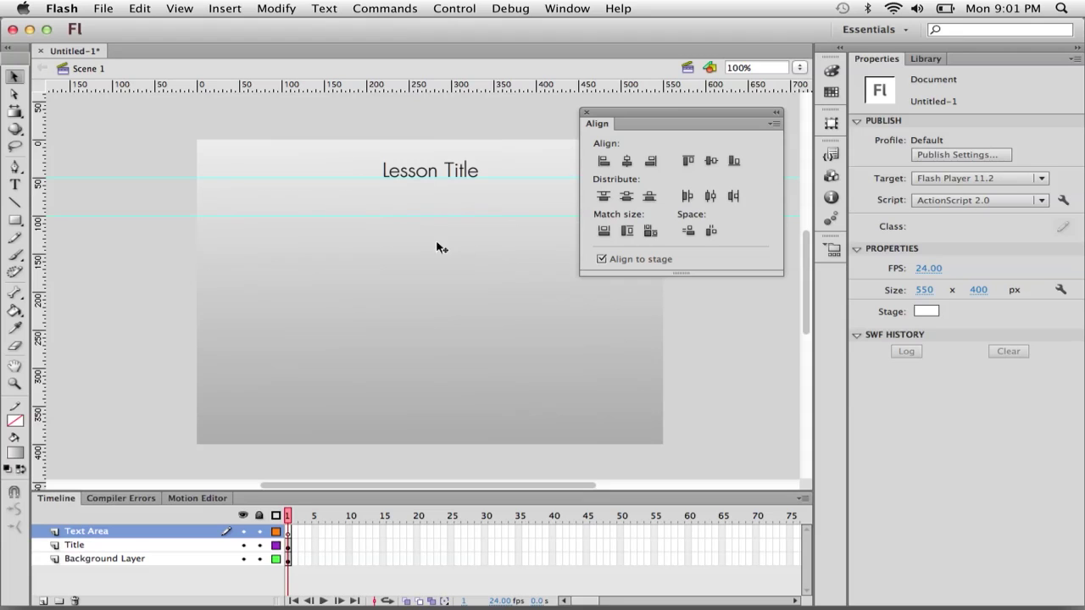
pyautogui.moveTo(628, 109); pyautogui.dragTo(722, 112)
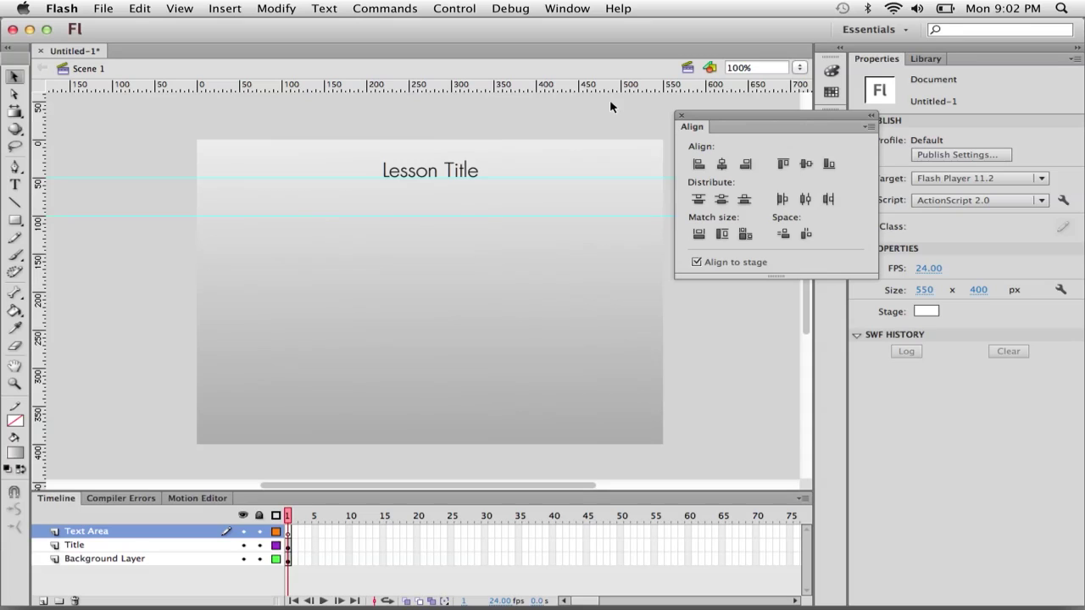
pyautogui.moveTo(516, 82); pyautogui.dragTo(493, 408)
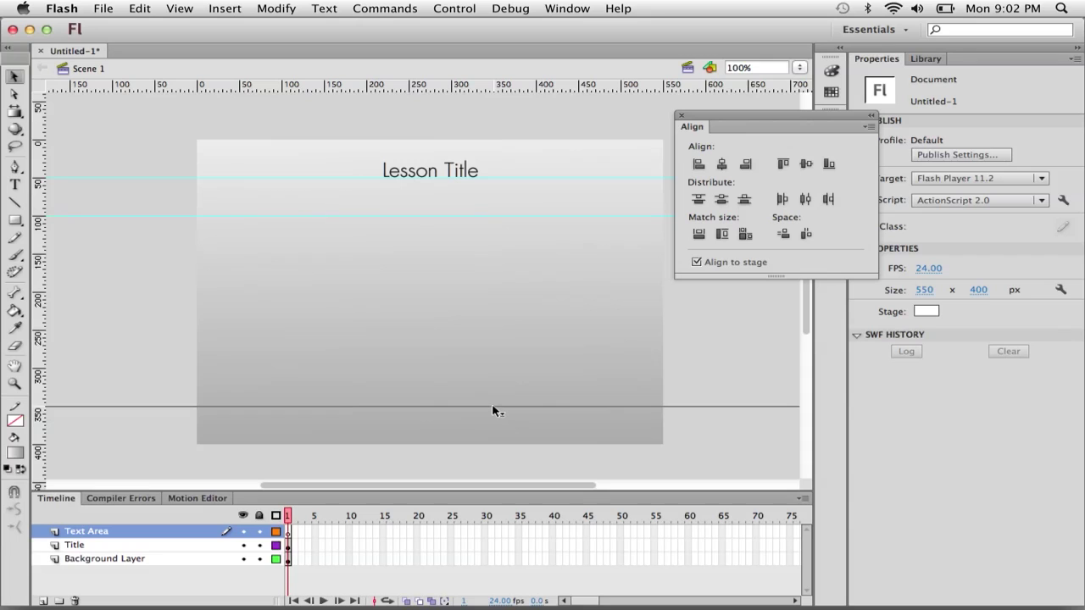
pyautogui.moveTo(493, 407); pyautogui.dragTo(492, 406)
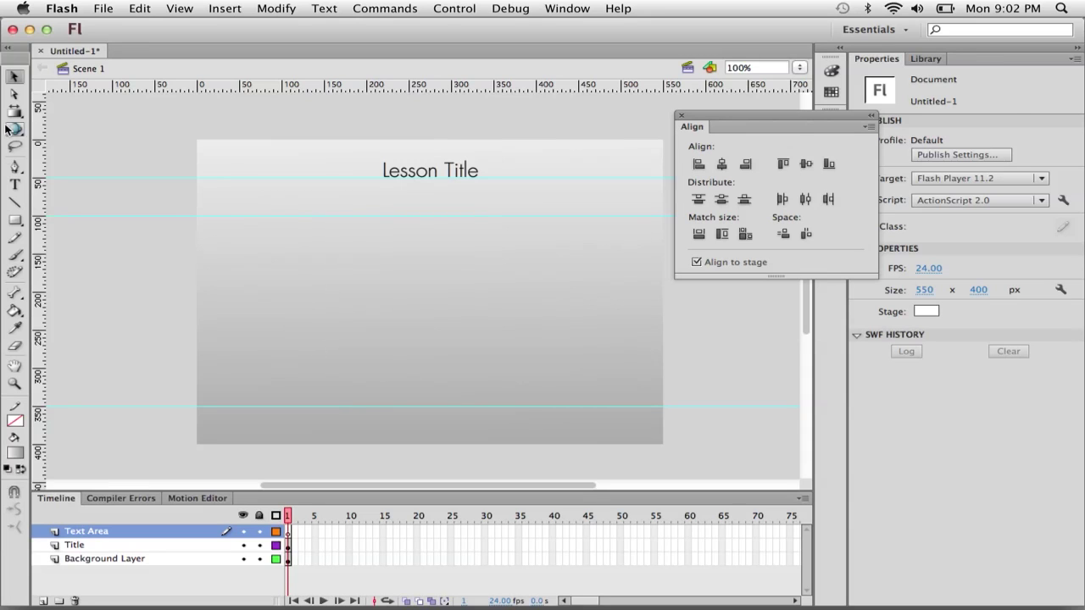
# - Choose the Text tool and place vertical guides at about 50 px and 500 px across the stage
pyautogui.click(15, 185)
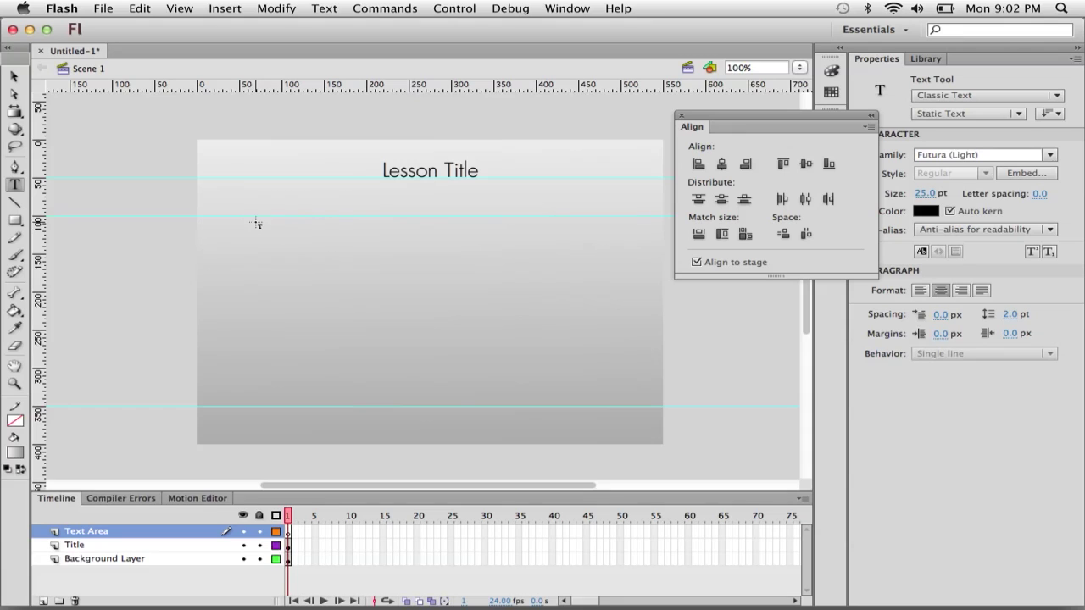
pyautogui.moveTo(38, 287); pyautogui.dragTo(240, 278)
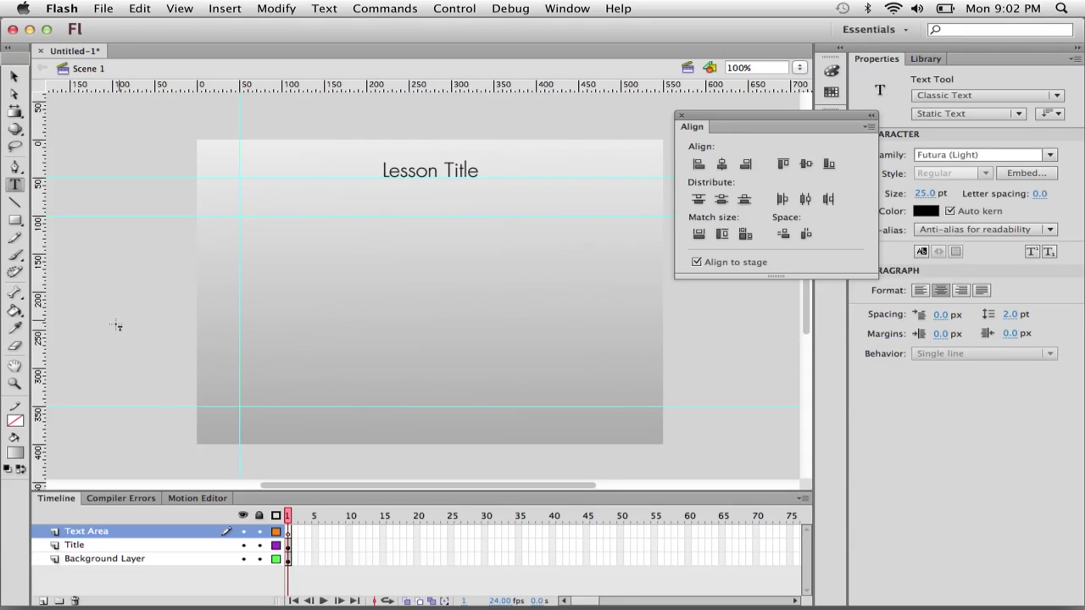
pyautogui.moveTo(37, 340); pyautogui.dragTo(621, 339)
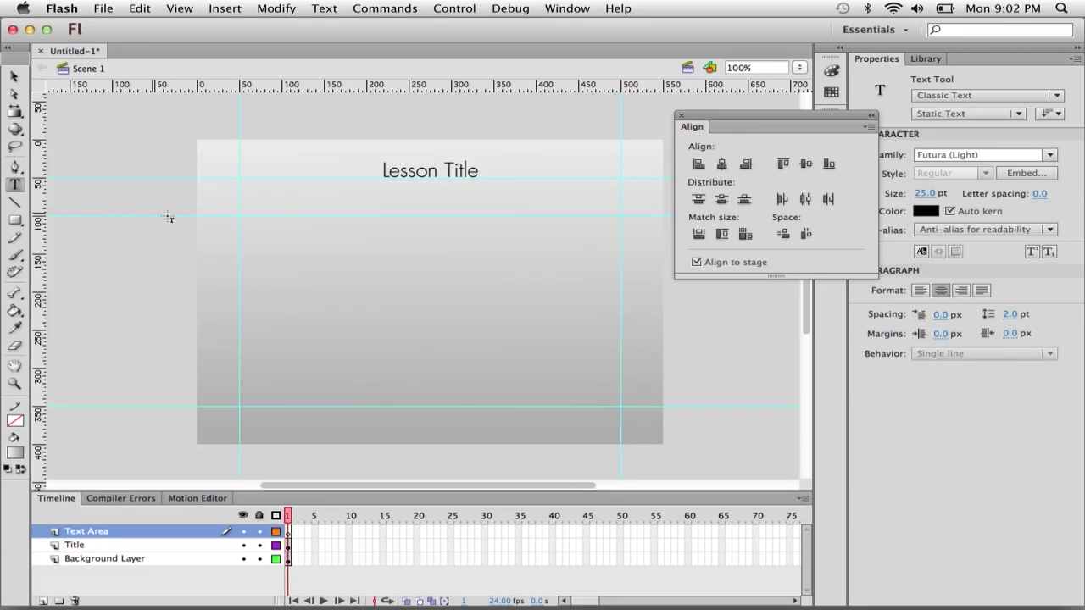
# - Add a text box about 453 px wide between the vertical guides reading "This is where i can put an introduction to the lesson."
pyautogui.moveTo(241, 216); pyautogui.dragTo(621, 312)
pyautogui.write('This is where i')
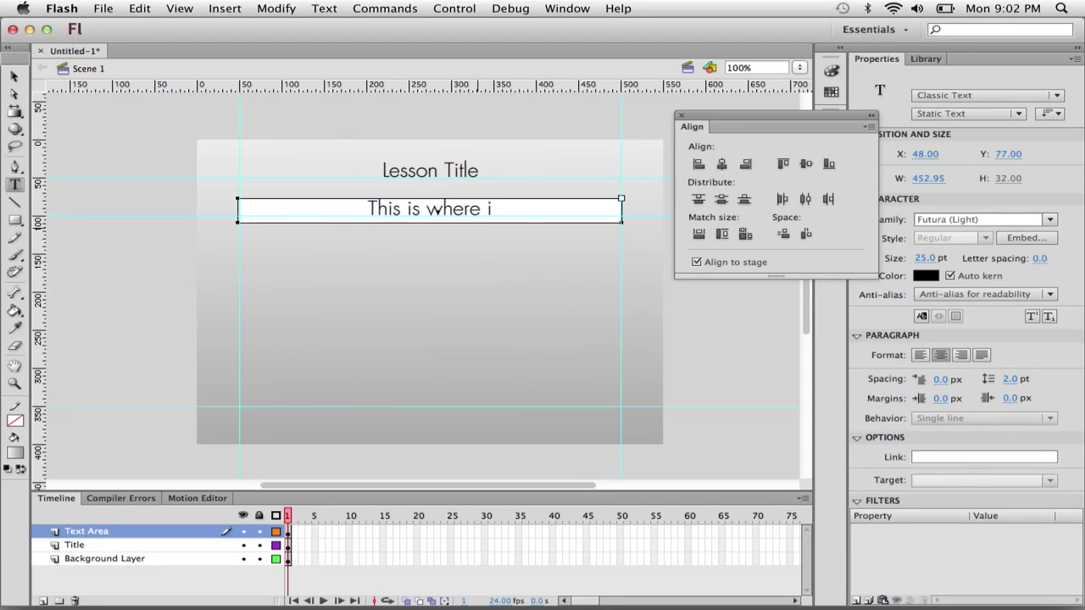
pyautogui.write(' can put an intor')
pyautogui.press('BackSpace')
pyautogui.press('BackSpace')
pyautogui.write('roduction')
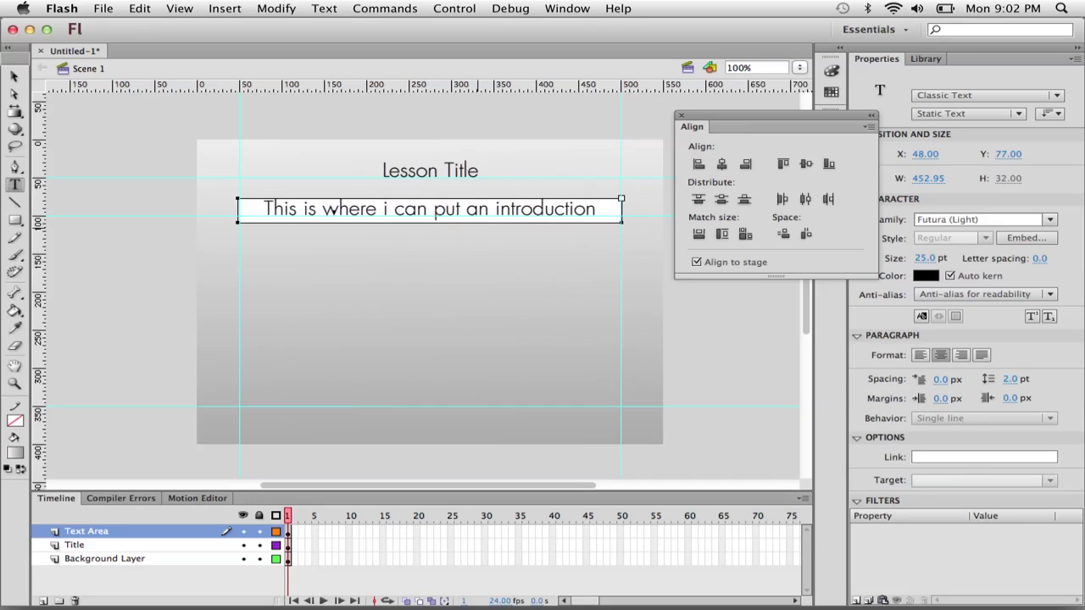
pyautogui.write(' to the lesson')
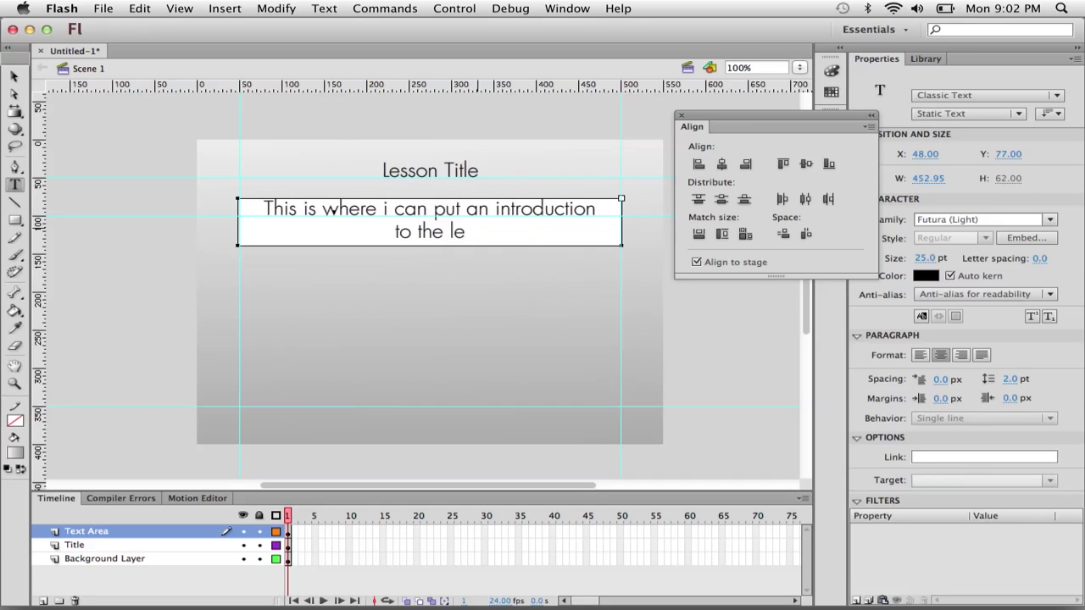
# - Continue the introduction text with "And any other info. Or give instructions to your students"
pyautogui.write('And any other inf')
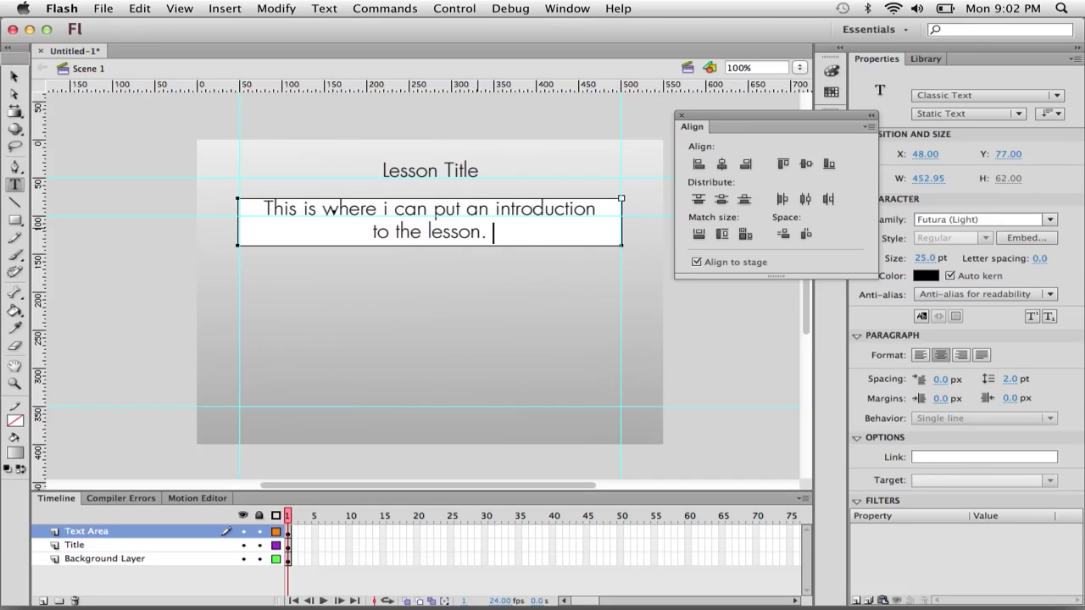
pyautogui.write('or')
pyautogui.press('BackSpace')
pyautogui.write('. Or')
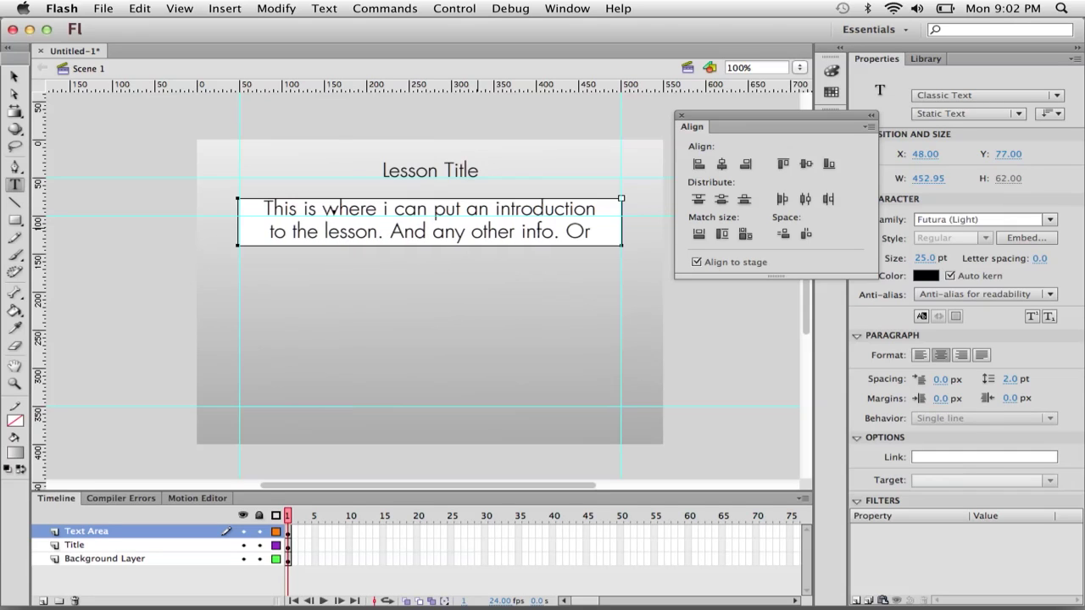
pyautogui.write(' give instr')
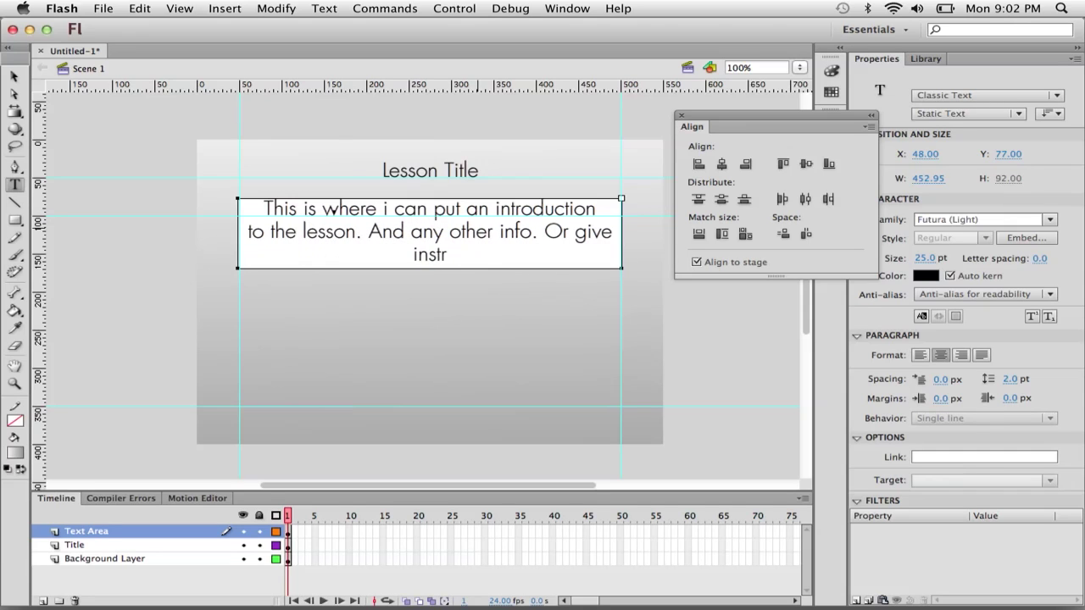
pyautogui.write('uctions to your students')
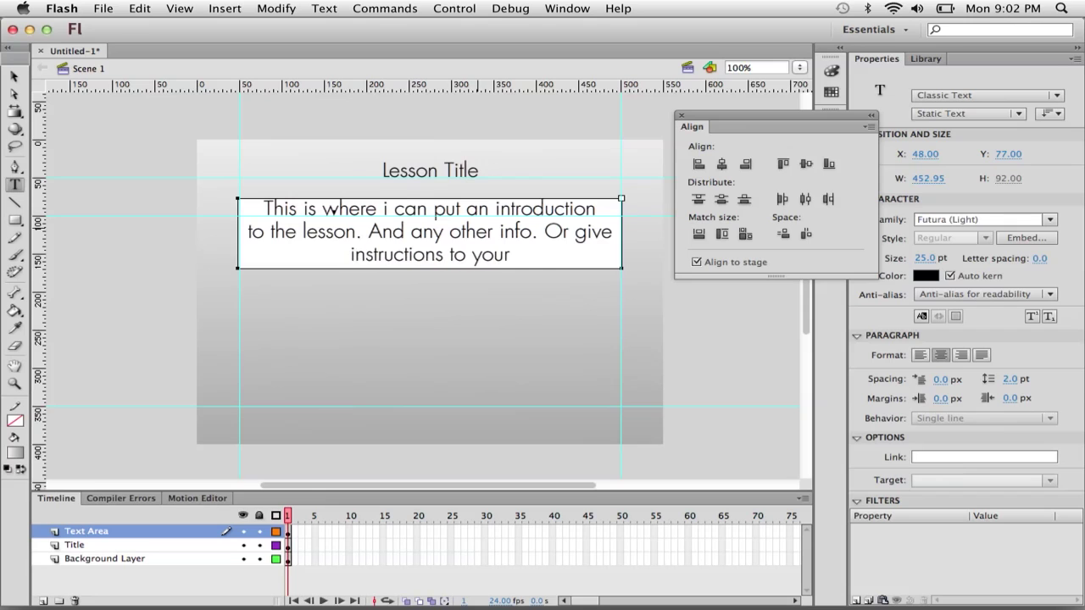
# - Move the introduction text box down to the guide at 100 px and centre it horizontally on the stage
pyautogui.click(13, 76)
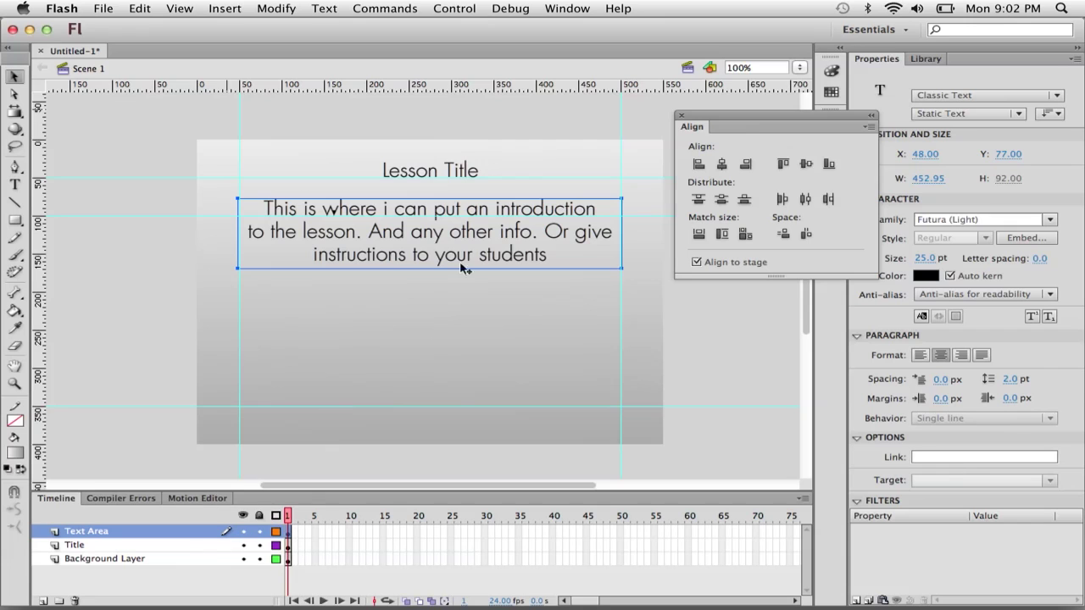
pyautogui.moveTo(480, 244); pyautogui.dragTo(497, 274)
pyautogui.click(725, 167)
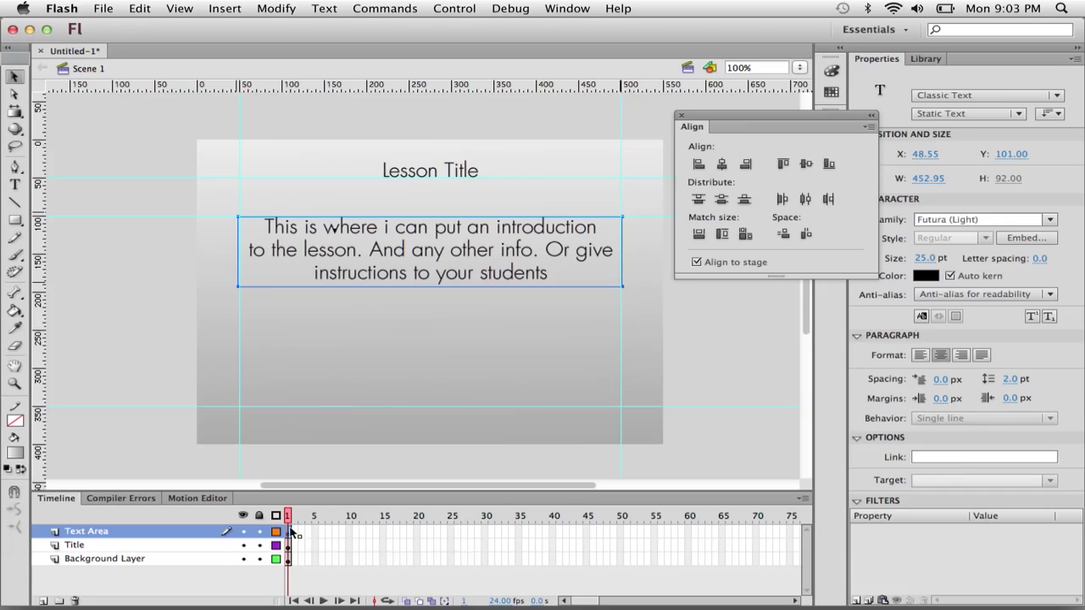
# - Lock the Text Area, Title and Background Layer layers and add a new layer named Buttons
pyautogui.moveTo(263, 546); pyautogui.dragTo(260, 559)
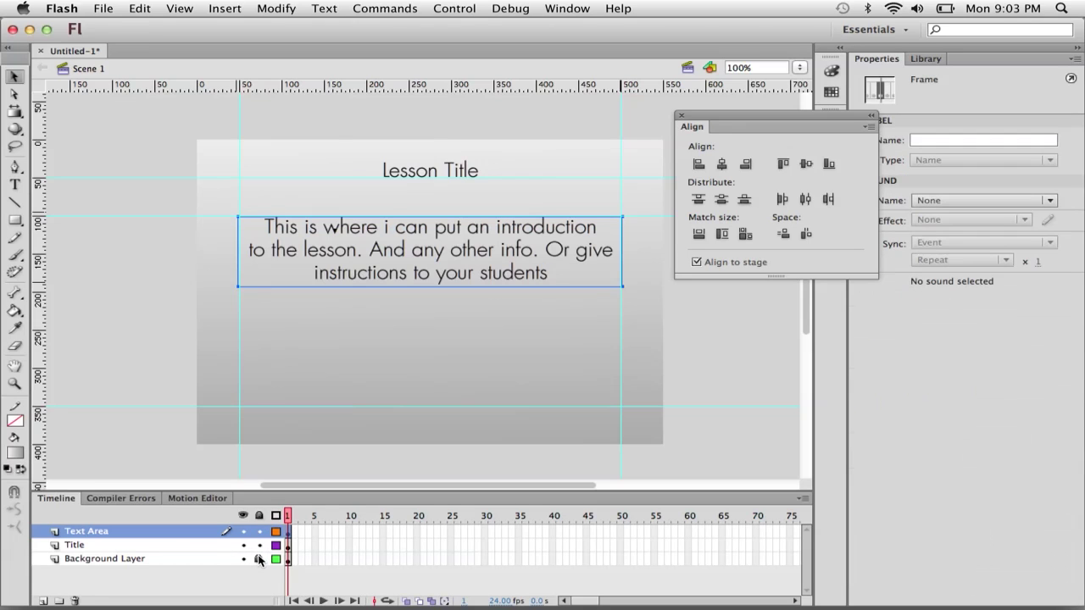
pyautogui.click(258, 532)
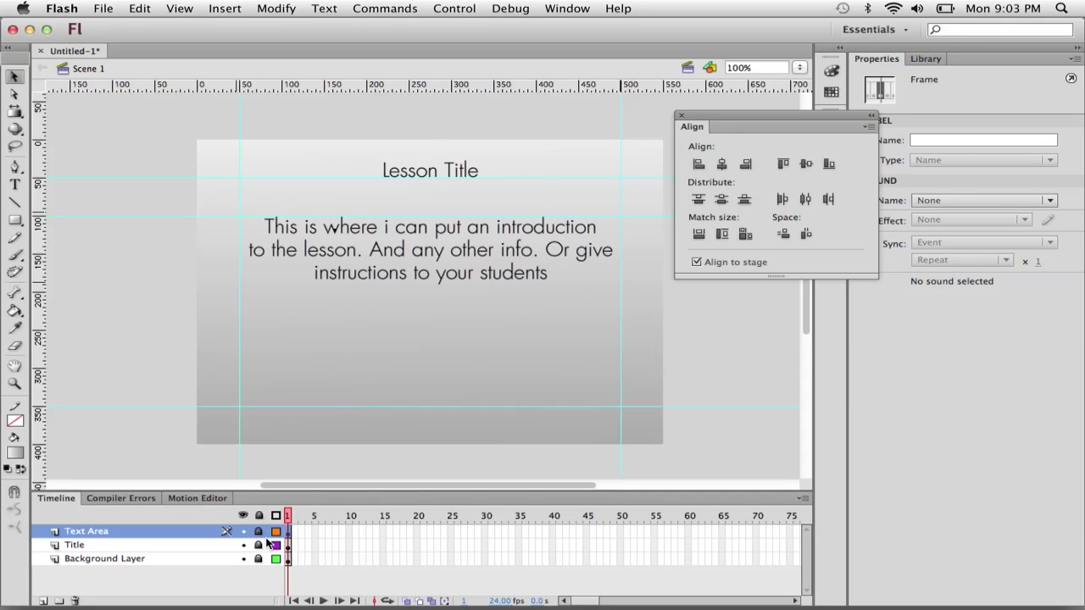
pyautogui.click(42, 601)
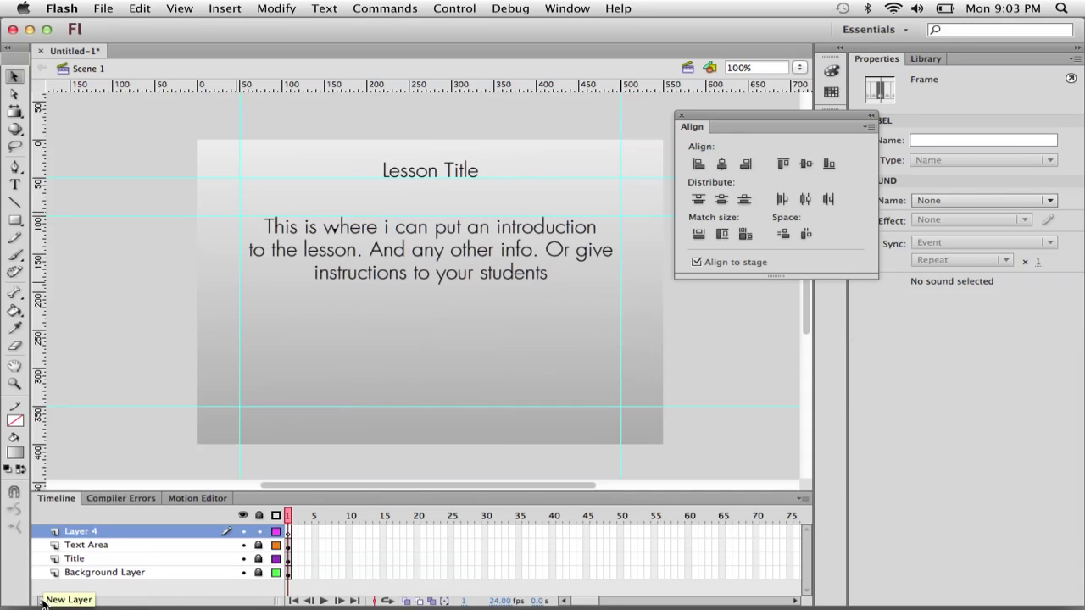
pyautogui.doubleClick(85, 533)
pyautogui.write('Buttons')
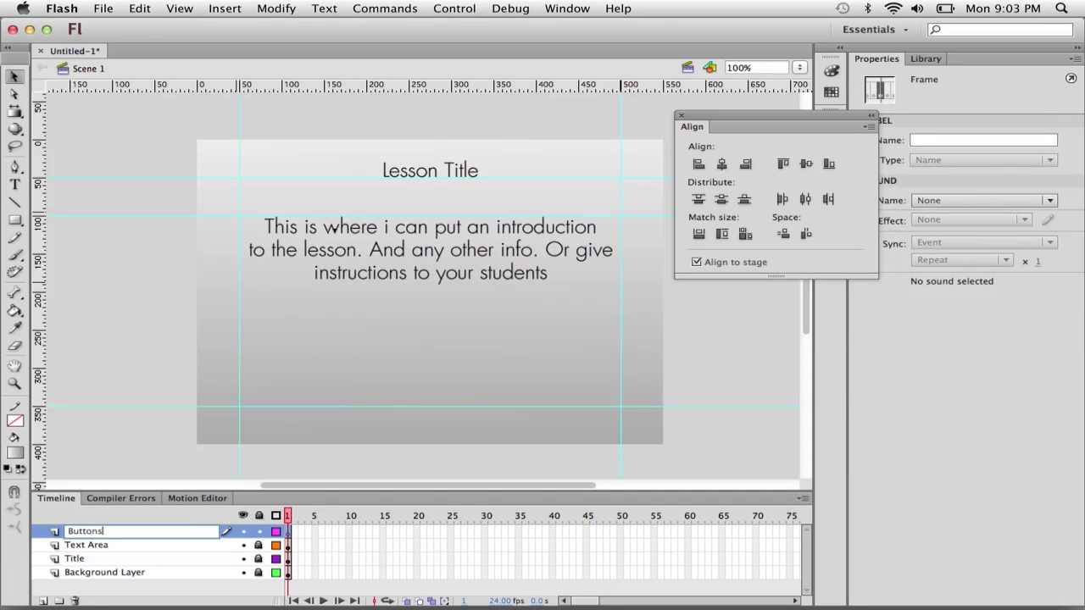
pyautogui.press('Return')
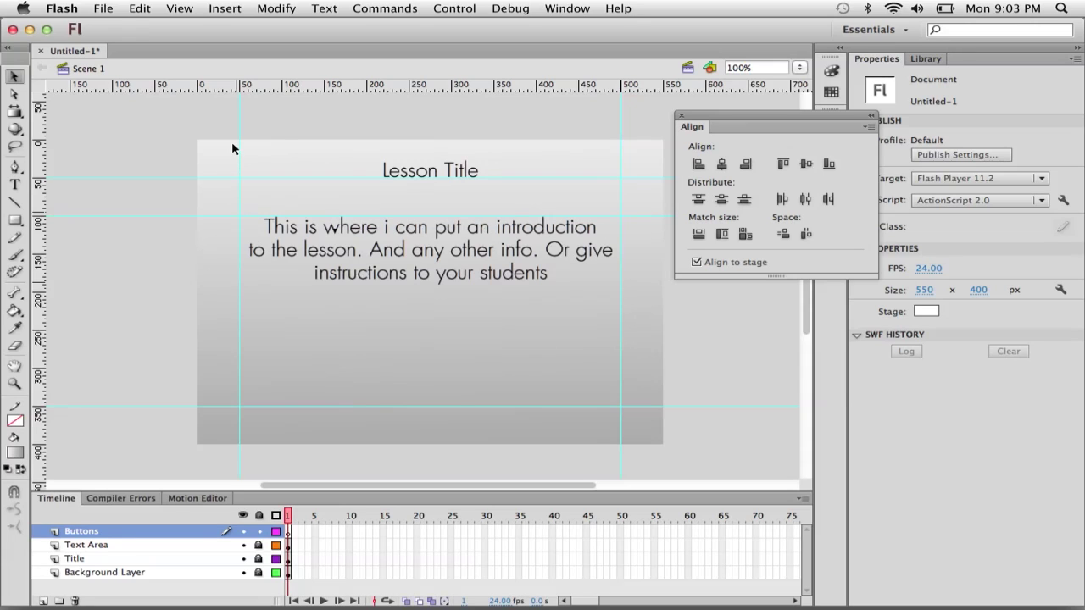
# - Create a new symbol of type Button named homeBtn
pyautogui.click(225, 9)
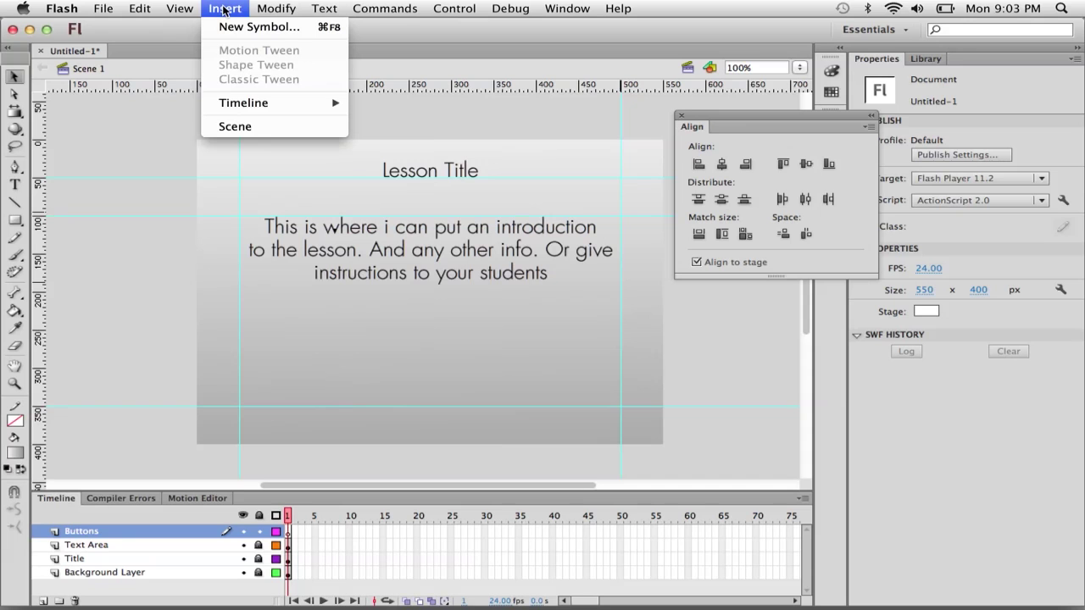
pyautogui.click(237, 27)
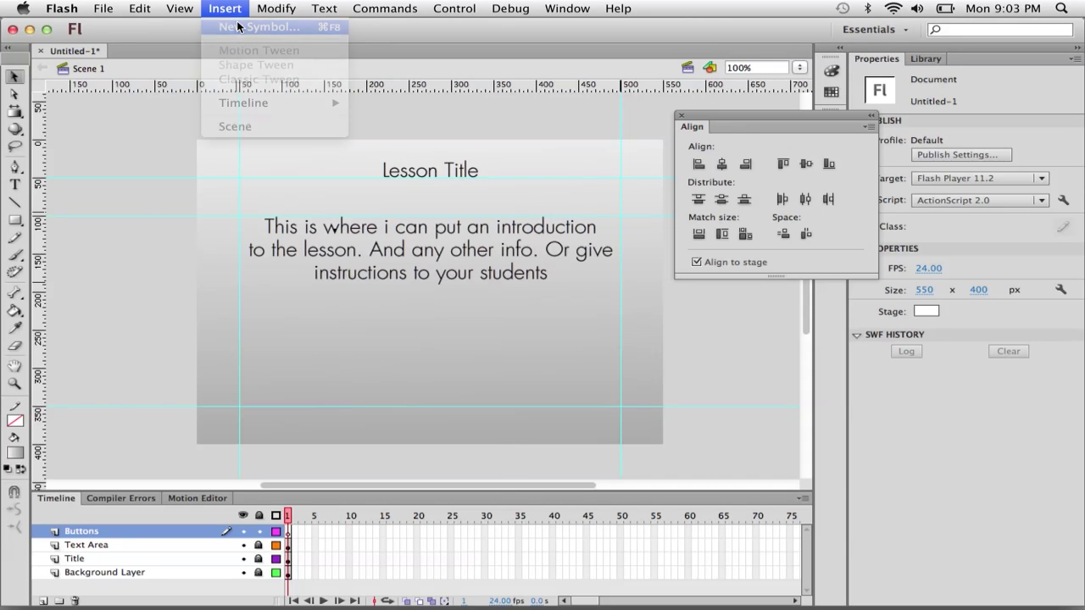
pyautogui.moveTo(249, 108); pyautogui.dragTo(433, 53)
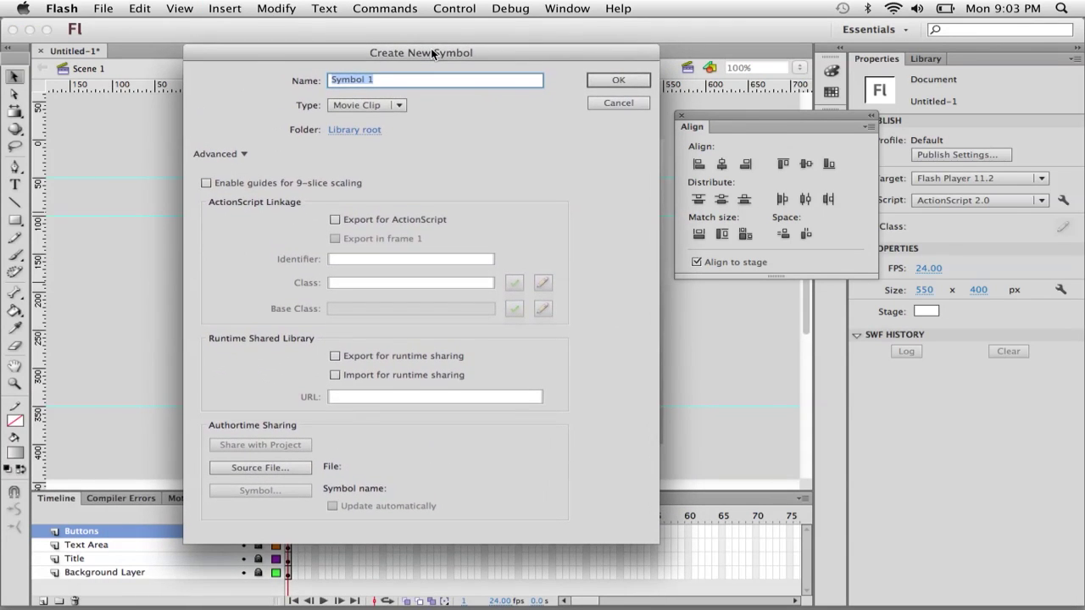
pyautogui.click(398, 105)
pyautogui.click(373, 140)
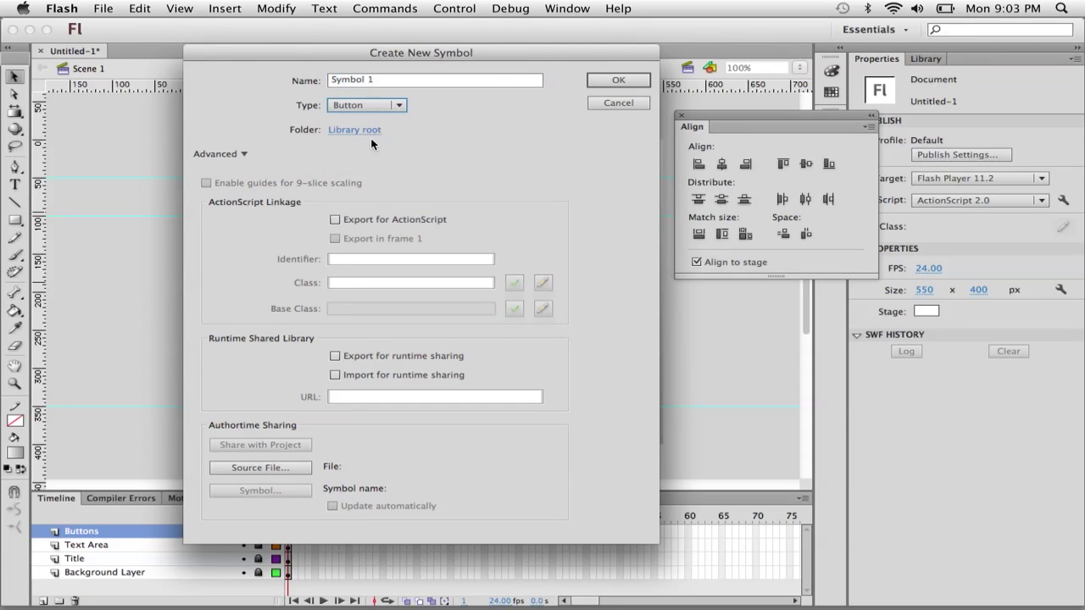
pyautogui.moveTo(382, 80); pyautogui.dragTo(312, 82)
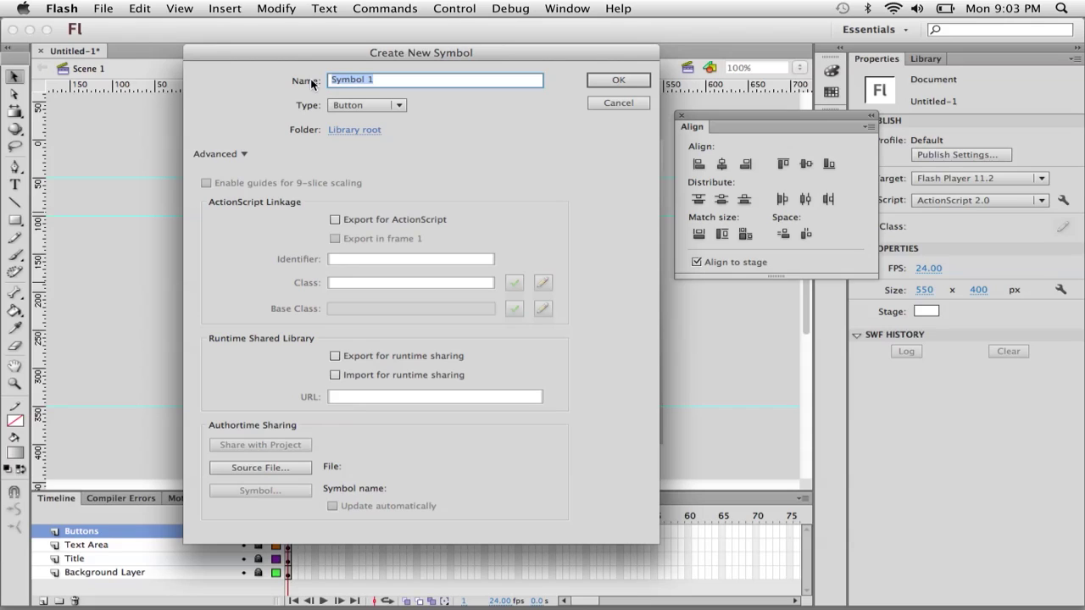
pyautogui.write('homebtn')
pyautogui.click(363, 79)
pyautogui.press('BackSpace')
pyautogui.write('B')
pyautogui.click(605, 79)
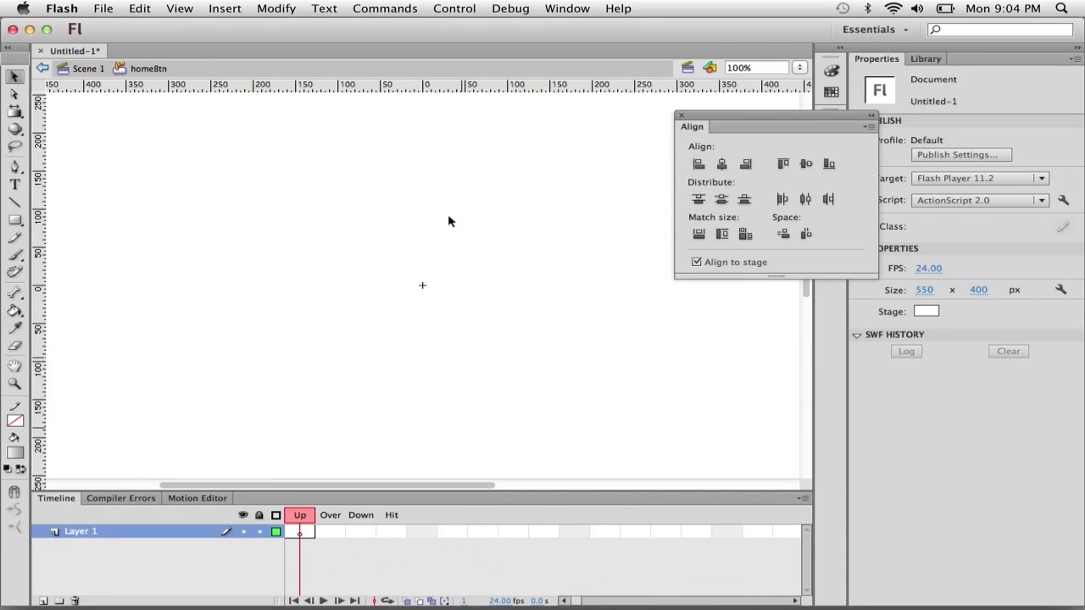
# - Return to Scene 1 and reopen the homeBtn symbol for editing from the library
pyautogui.click(88, 69)
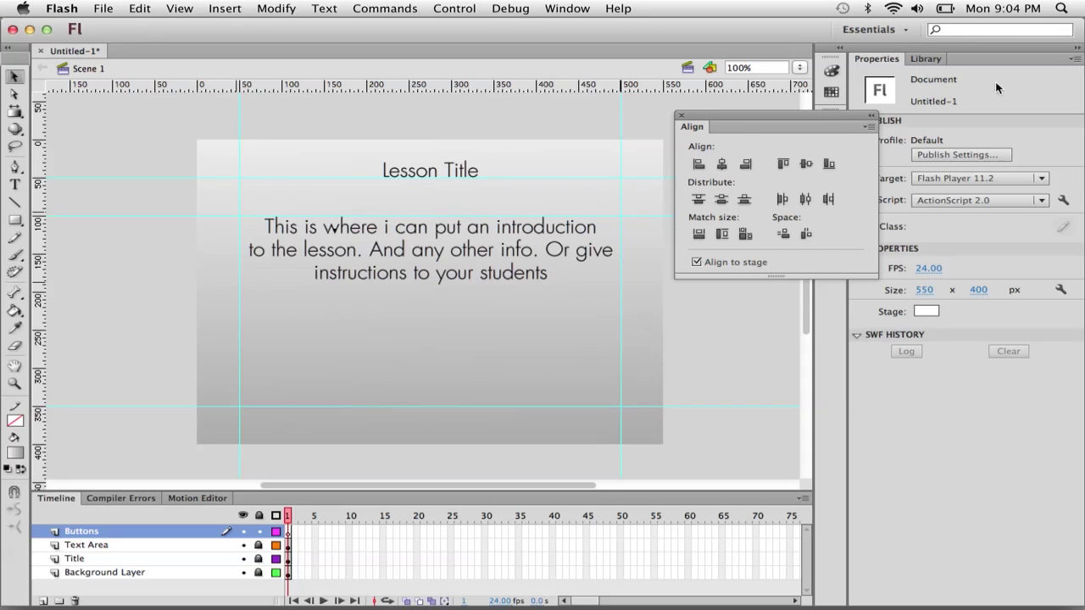
pyautogui.click(926, 59)
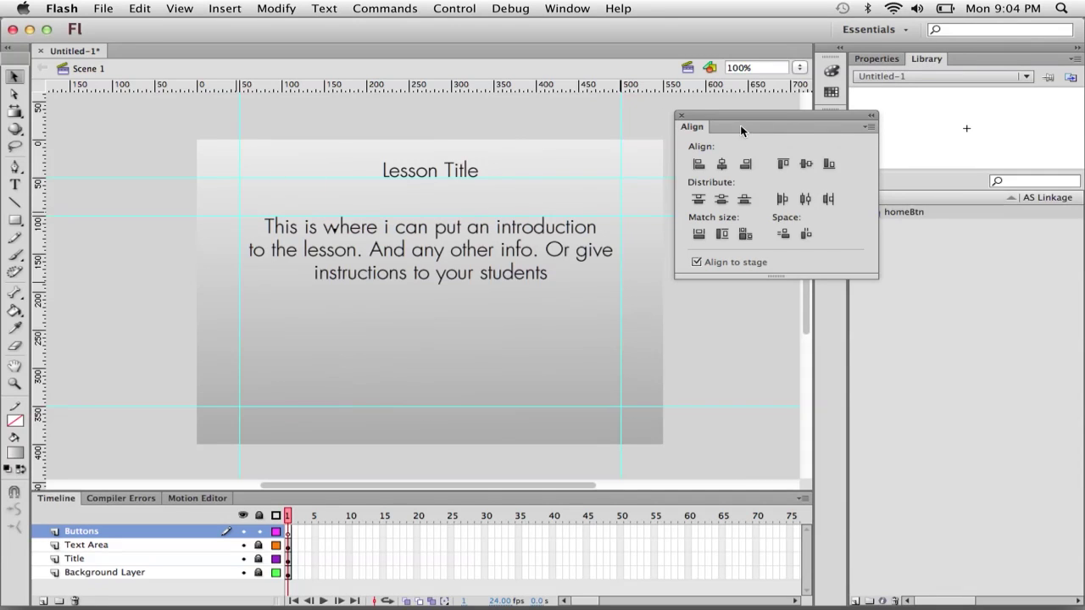
pyautogui.click(680, 115)
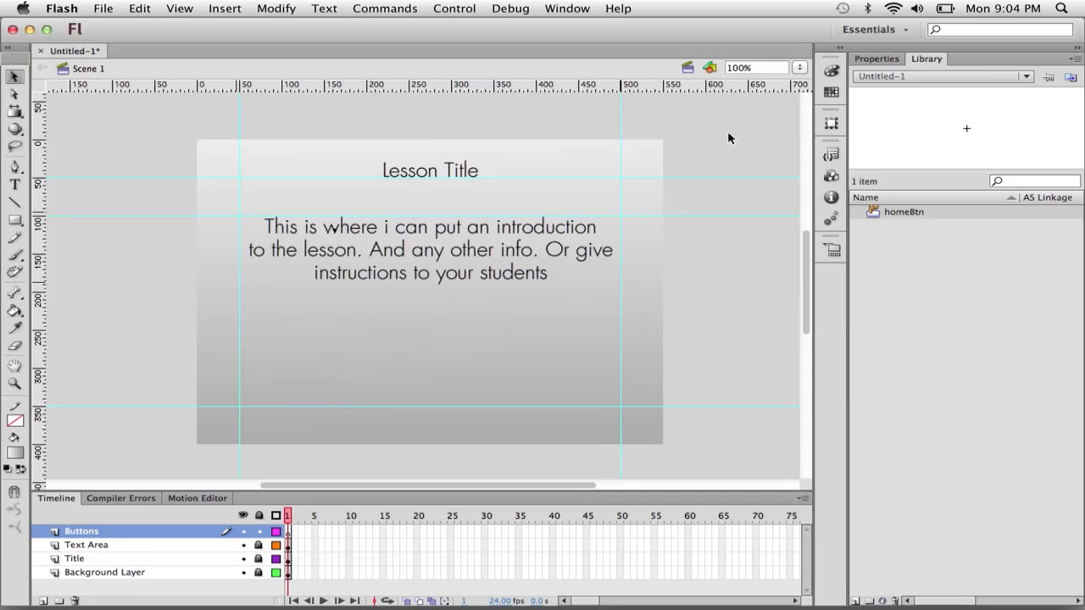
pyautogui.doubleClick(874, 216)
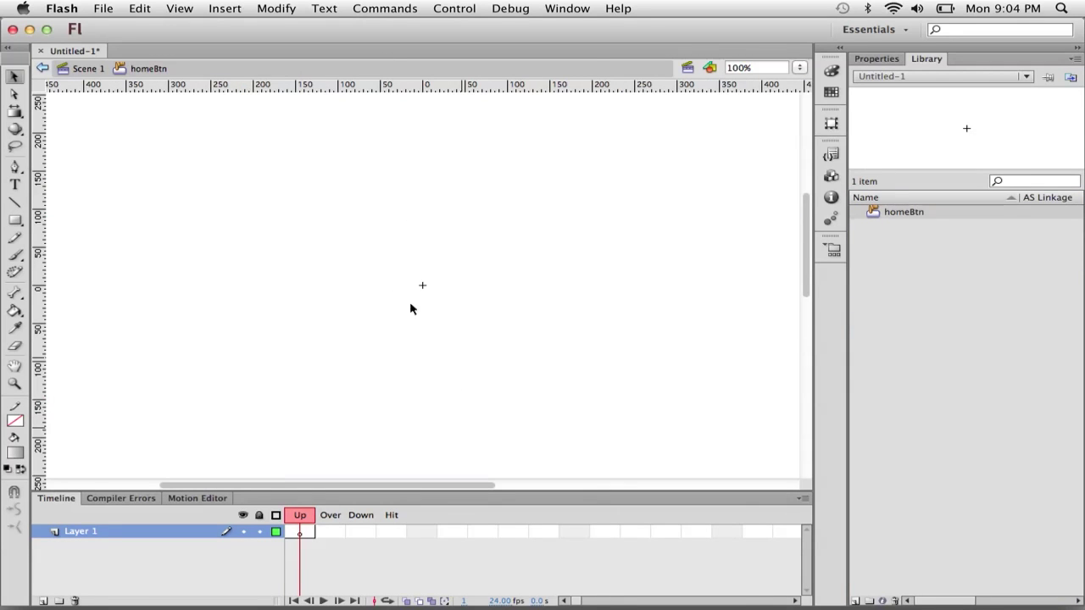
# - Show the grid in the homeBtn editing area
pyautogui.click(180, 7)
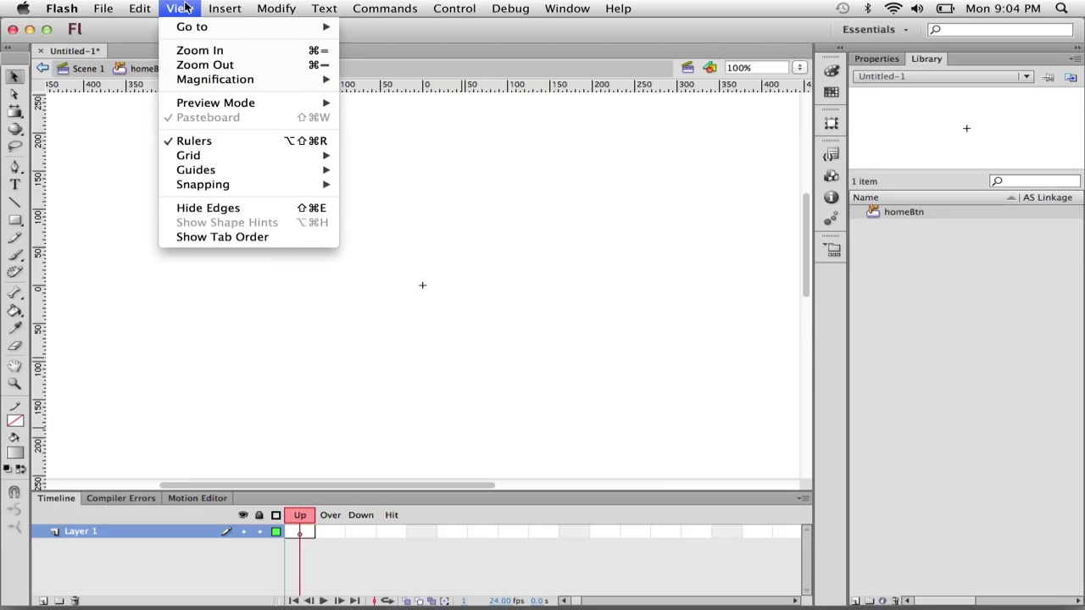
pyautogui.moveTo(280, 156)
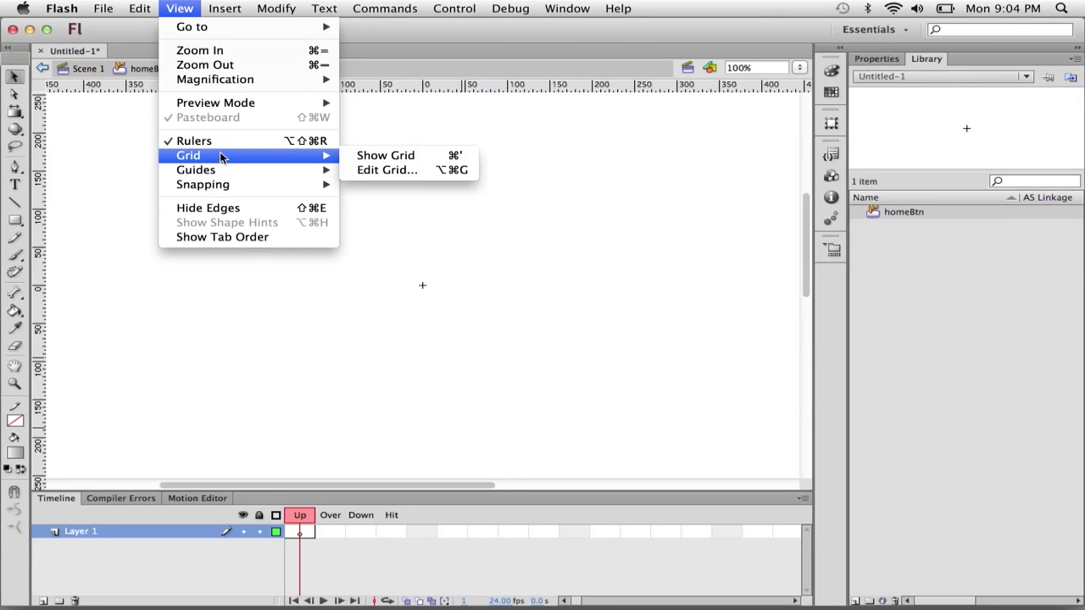
pyautogui.click(369, 156)
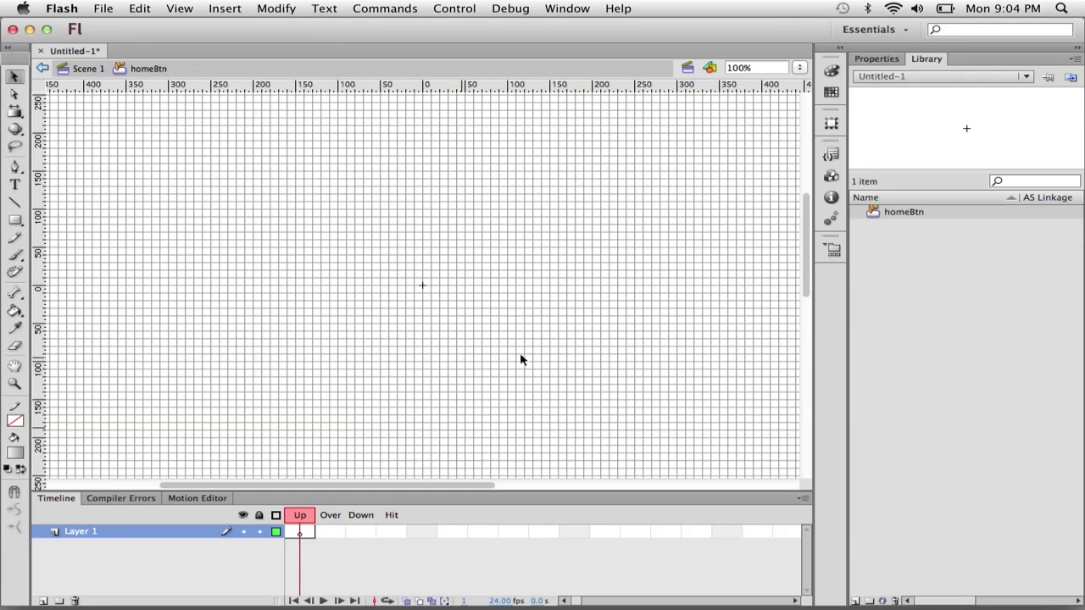
# - Draw a rectangle about 140 px wide and 50 px high over the registration point in the Up state
pyautogui.click(17, 222)
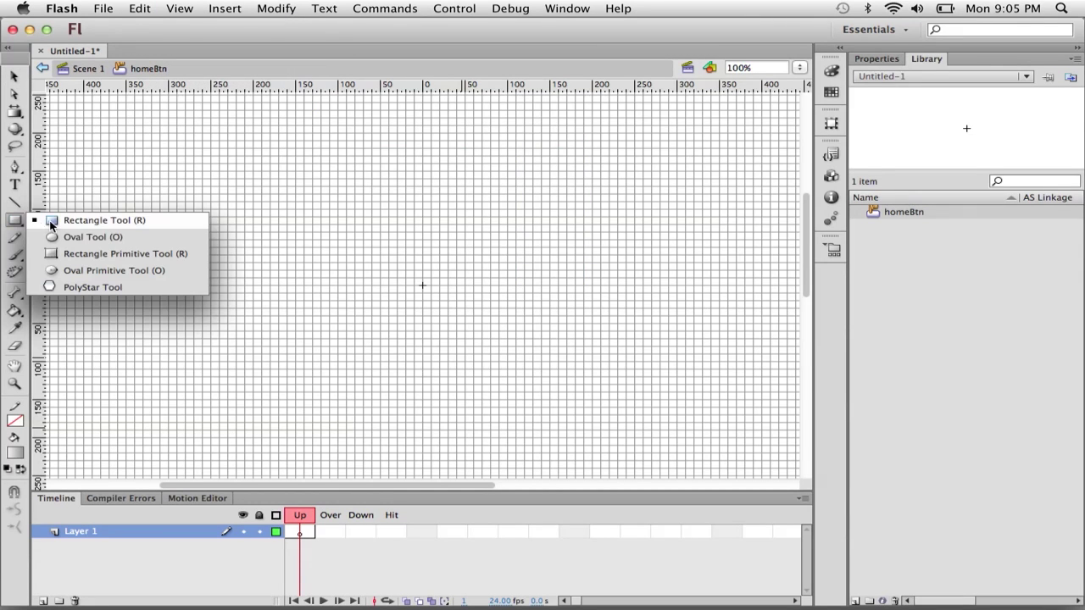
pyautogui.click(96, 222)
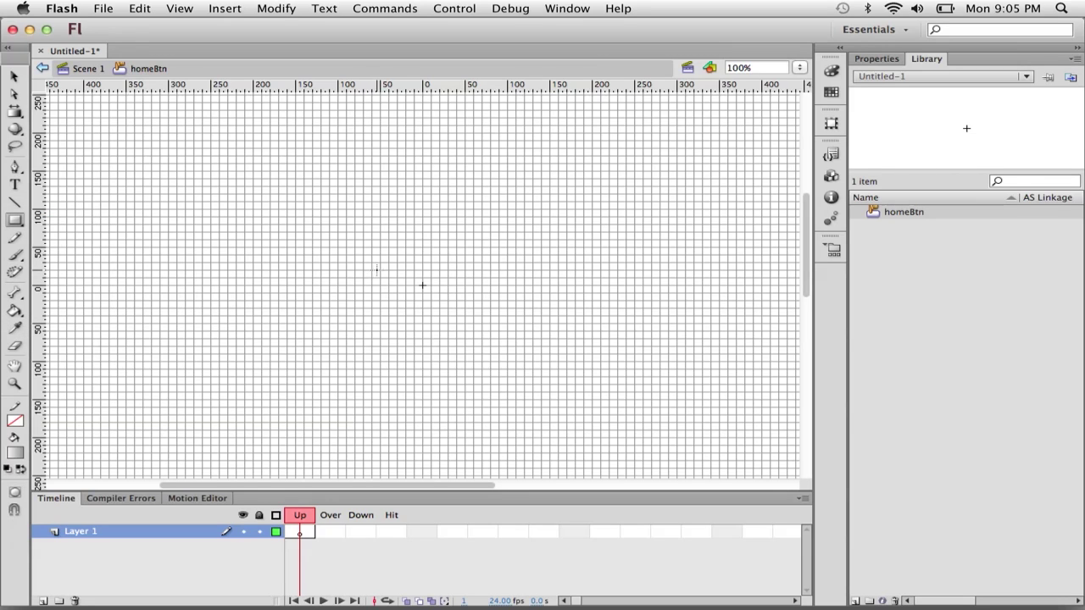
pyautogui.moveTo(371, 278); pyautogui.dragTo(490, 315)
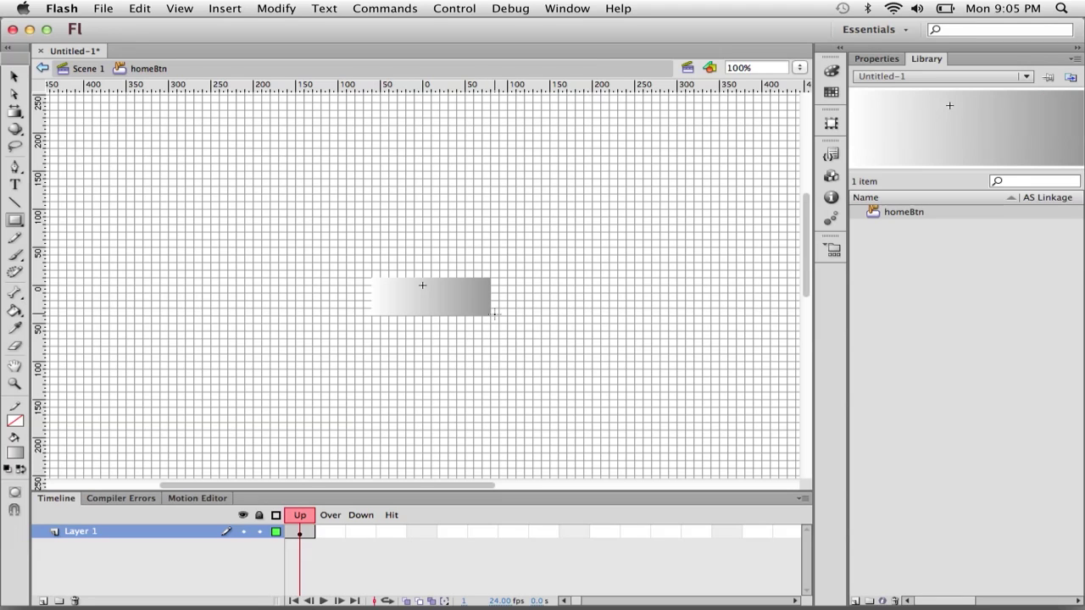
# - Select the whole rectangle and change its gradient fill to solid blue
pyautogui.click(14, 78)
pyautogui.click(14, 78)
pyautogui.click(446, 308)
pyautogui.moveTo(510, 243); pyautogui.dragTo(343, 335)
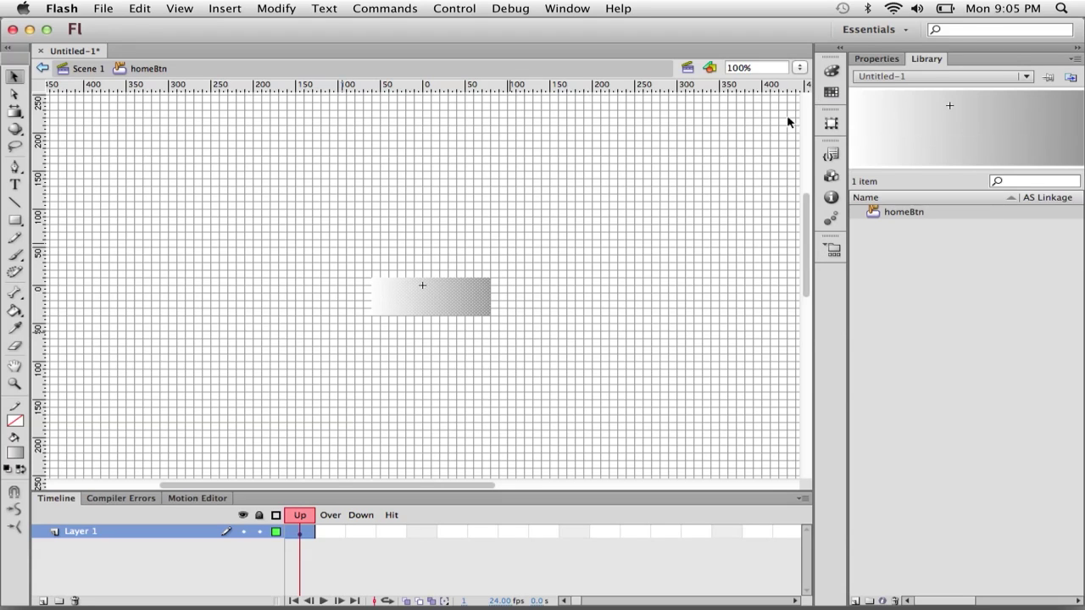
pyautogui.moveTo(513, 258); pyautogui.dragTo(314, 366)
pyautogui.click(830, 91)
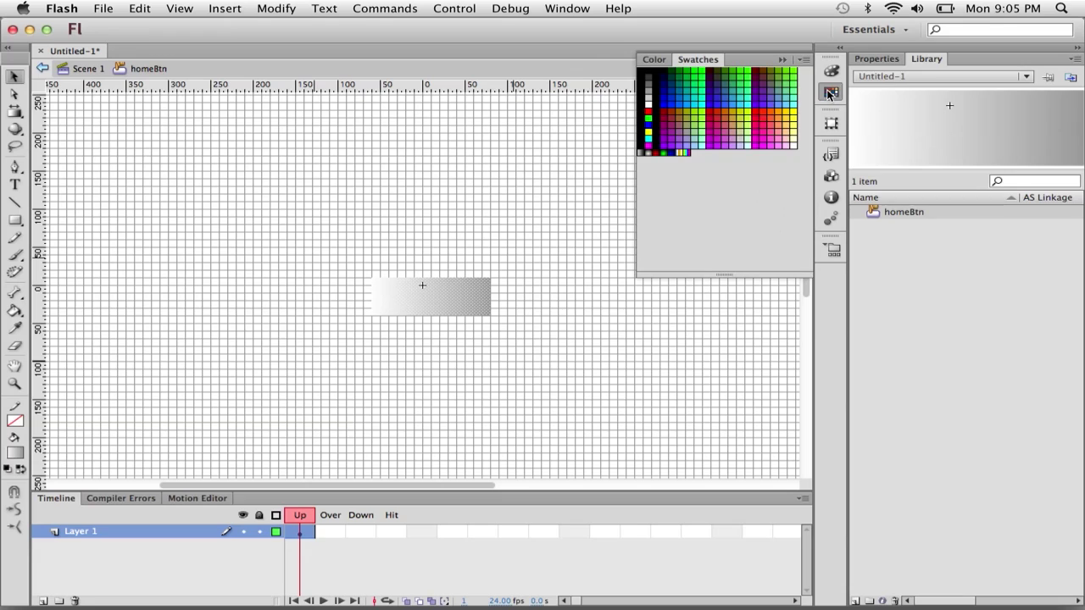
pyautogui.click(664, 104)
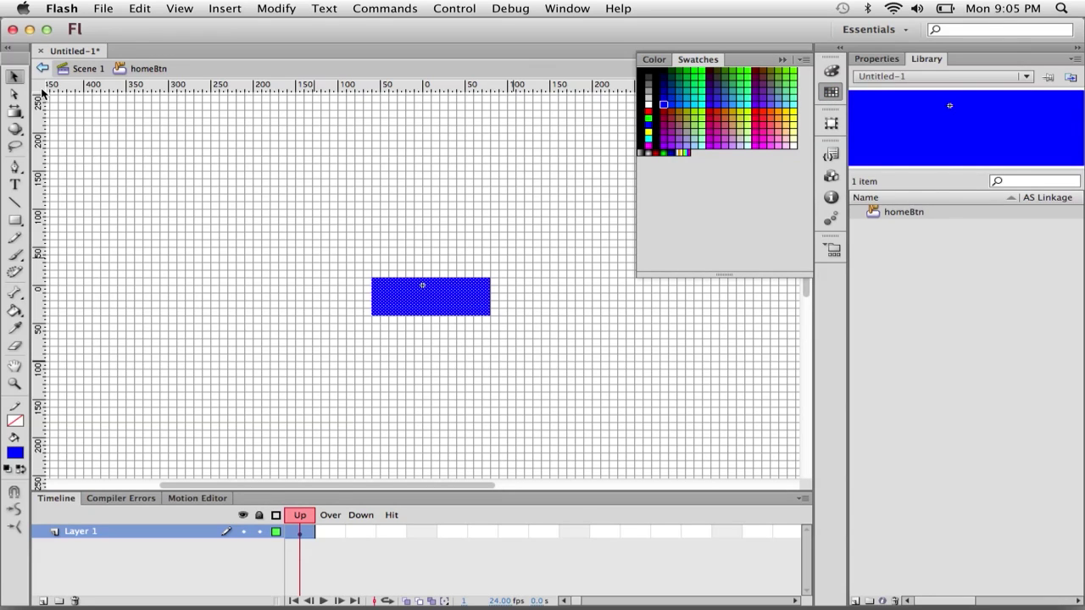
# - Align the blue rectangle to the horizontal and vertical centre of the symbol's registration point
pyautogui.click(12, 78)
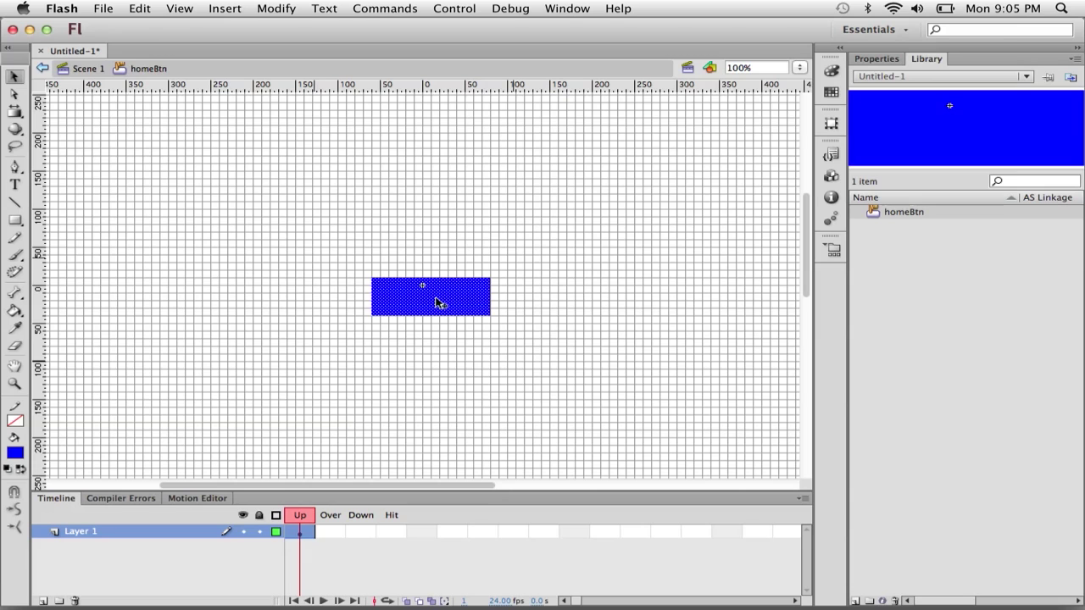
pyautogui.click(567, 7)
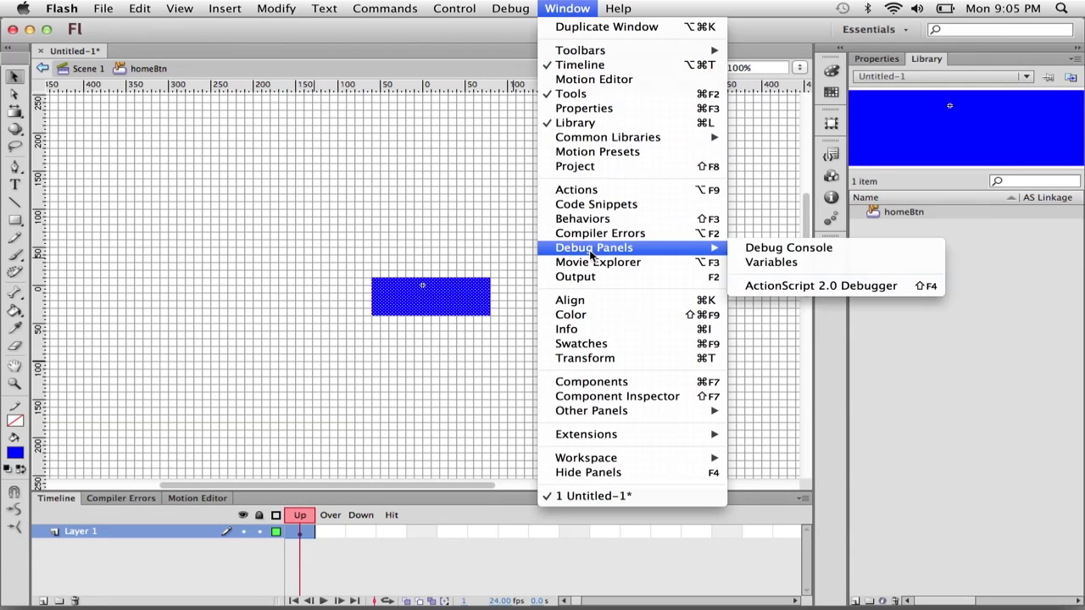
pyautogui.click(581, 303)
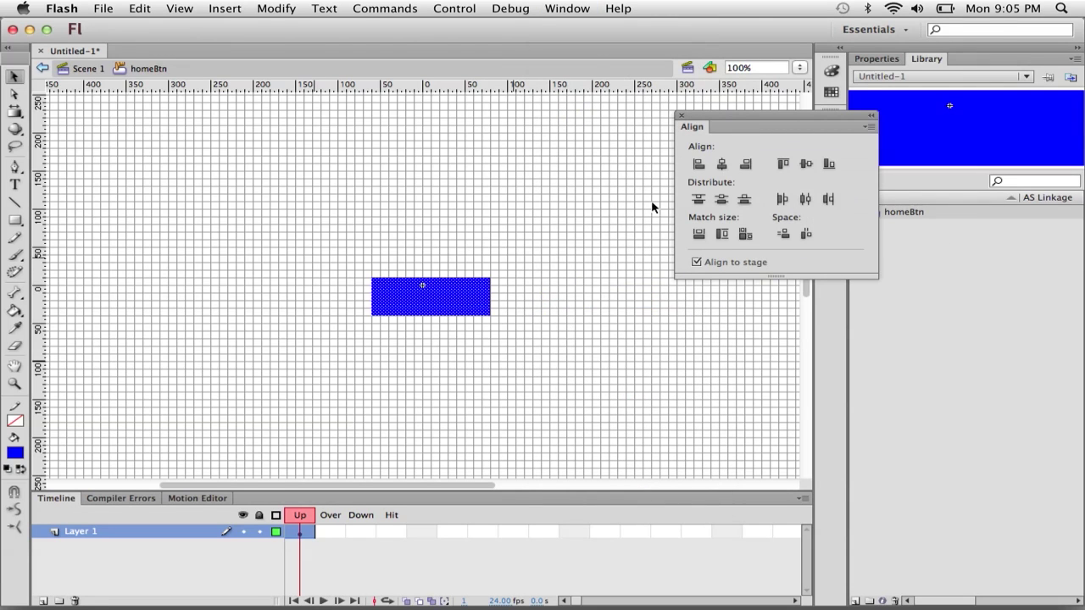
pyautogui.click(720, 166)
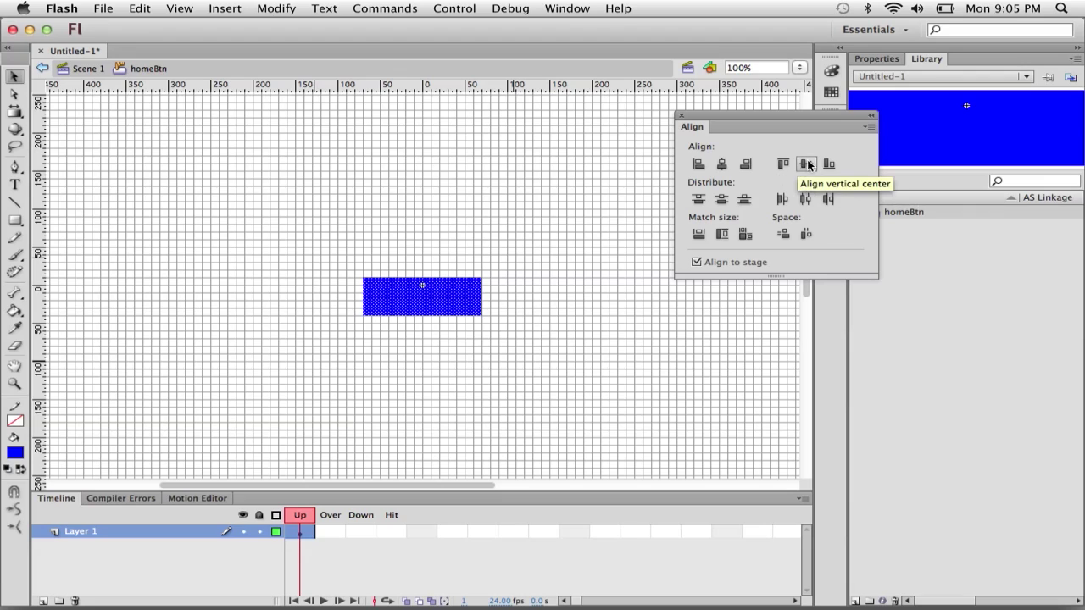
pyautogui.click(806, 163)
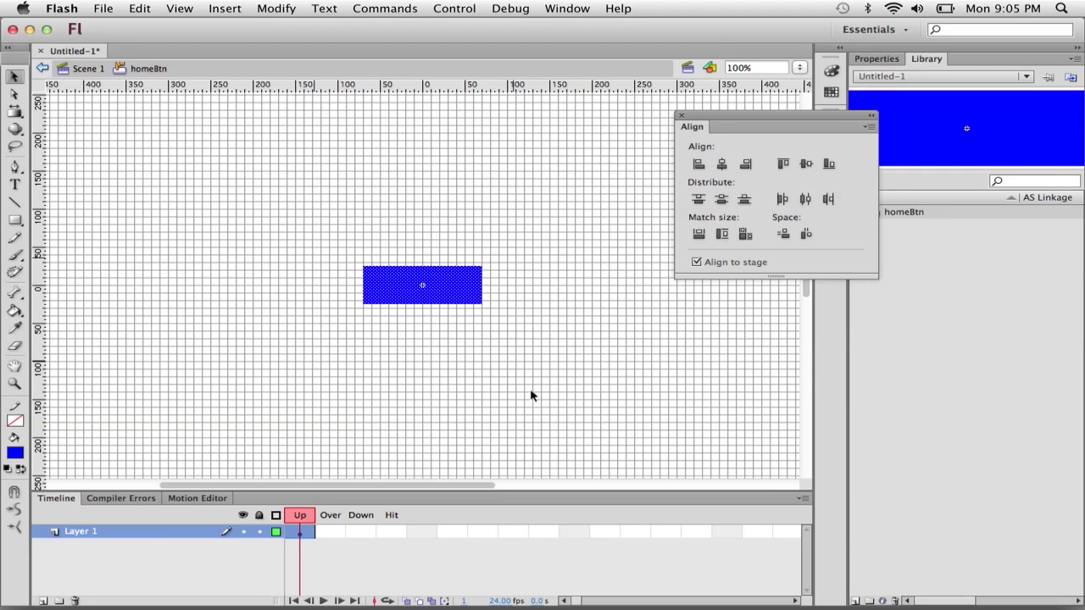
# - Rename the button symbol's layer as Button Color
pyautogui.doubleClick(90, 534)
pyautogui.write('Button Color')
pyautogui.press('Return')
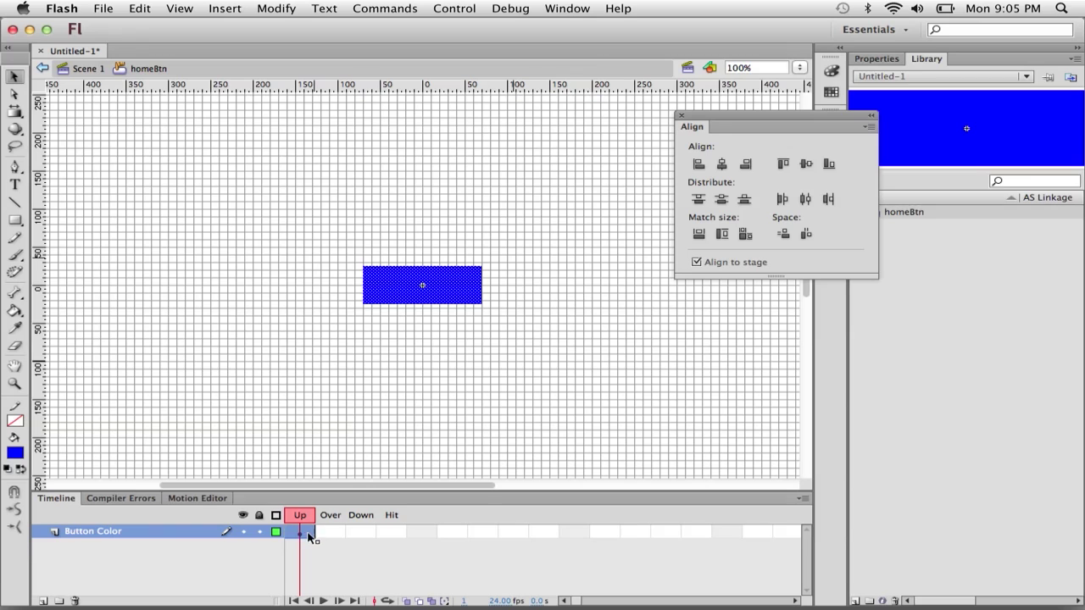
# - Insert a keyframe in the Over state of the Button Color layer and fill its rectangle with yellow
pyautogui.rightClick(328, 532)
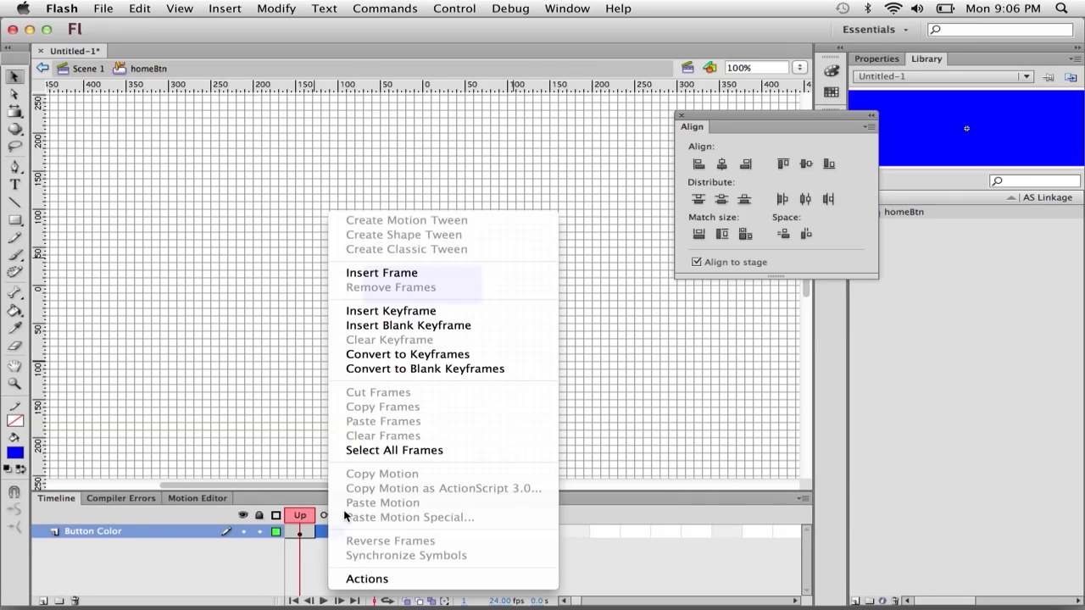
pyautogui.click(404, 315)
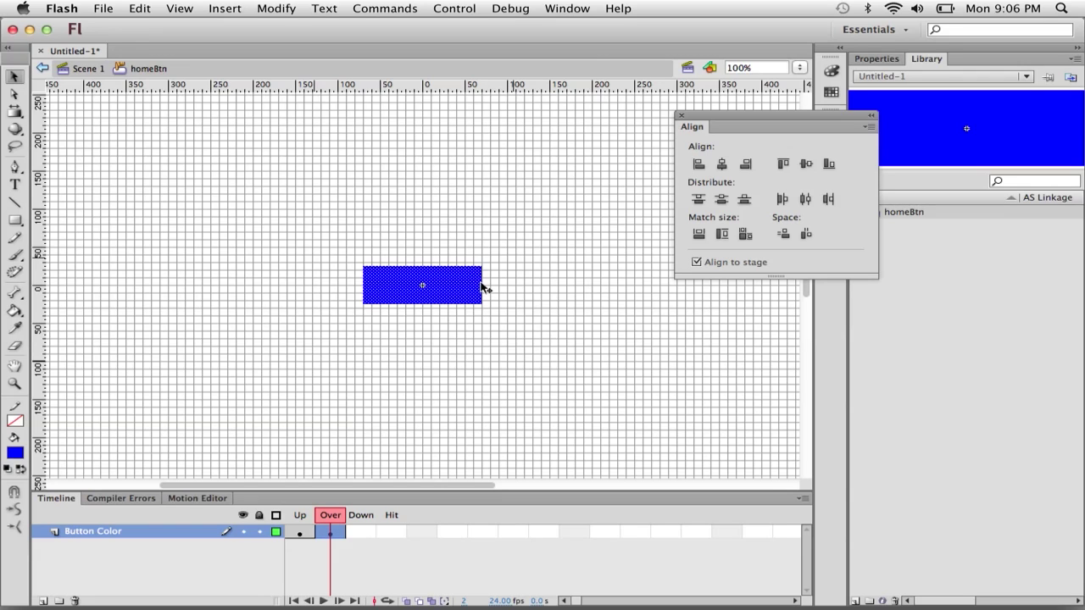
pyautogui.click(831, 92)
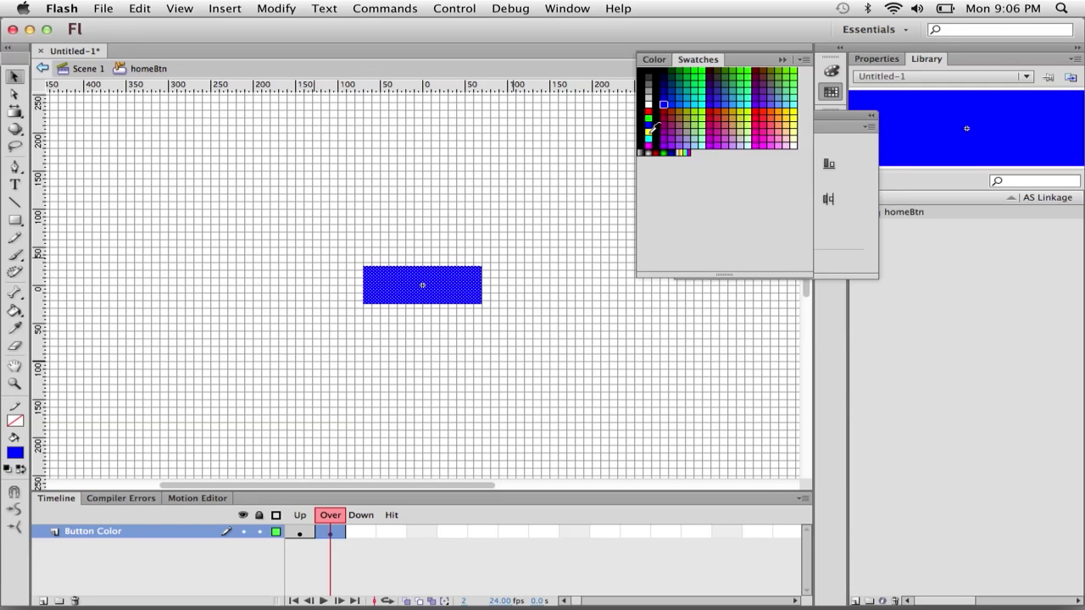
pyautogui.click(650, 129)
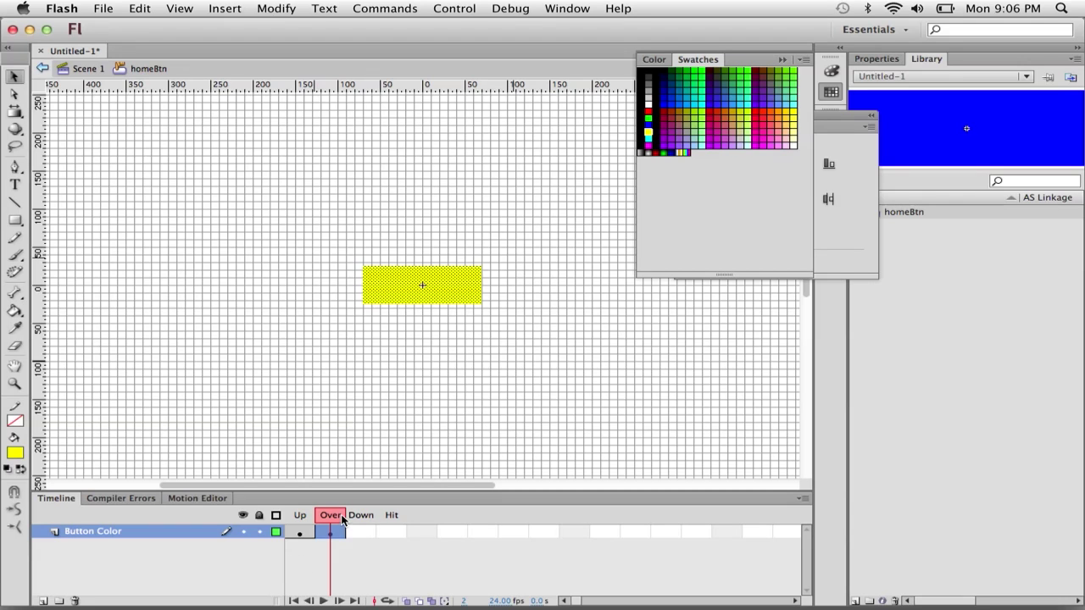
pyautogui.click(304, 518)
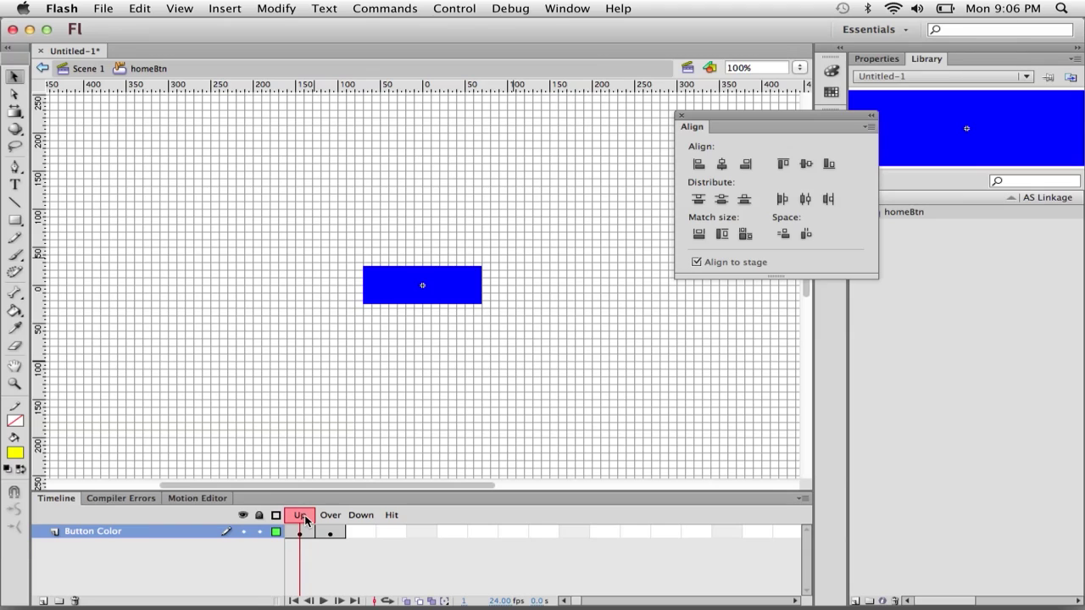
pyautogui.click(330, 519)
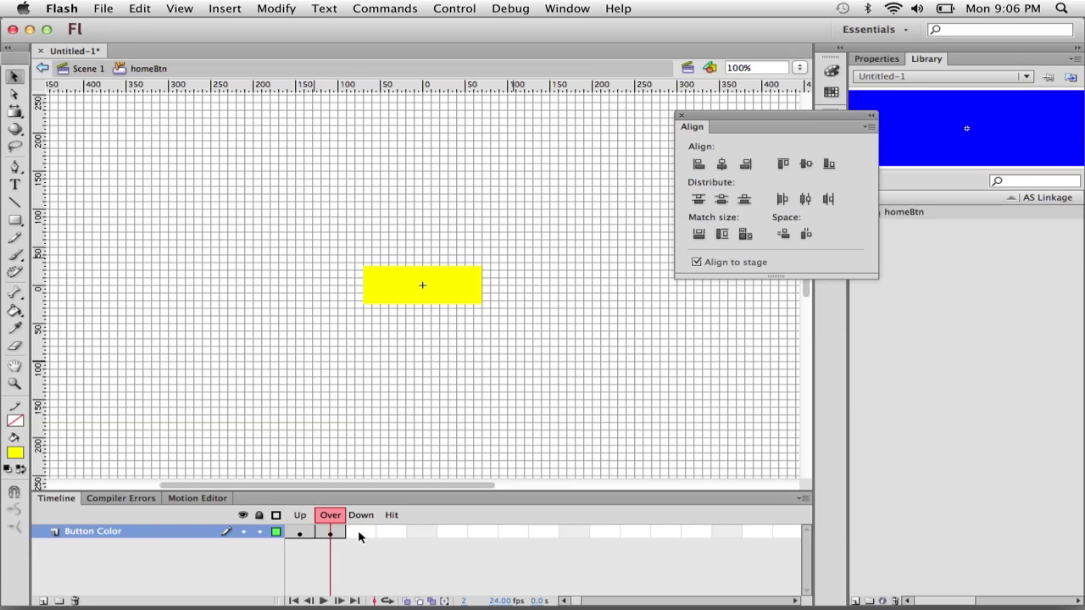
# - Insert a keyframe in the Down state of the Button Color layer and fill its rectangle with red
pyautogui.rightClick(359, 534)
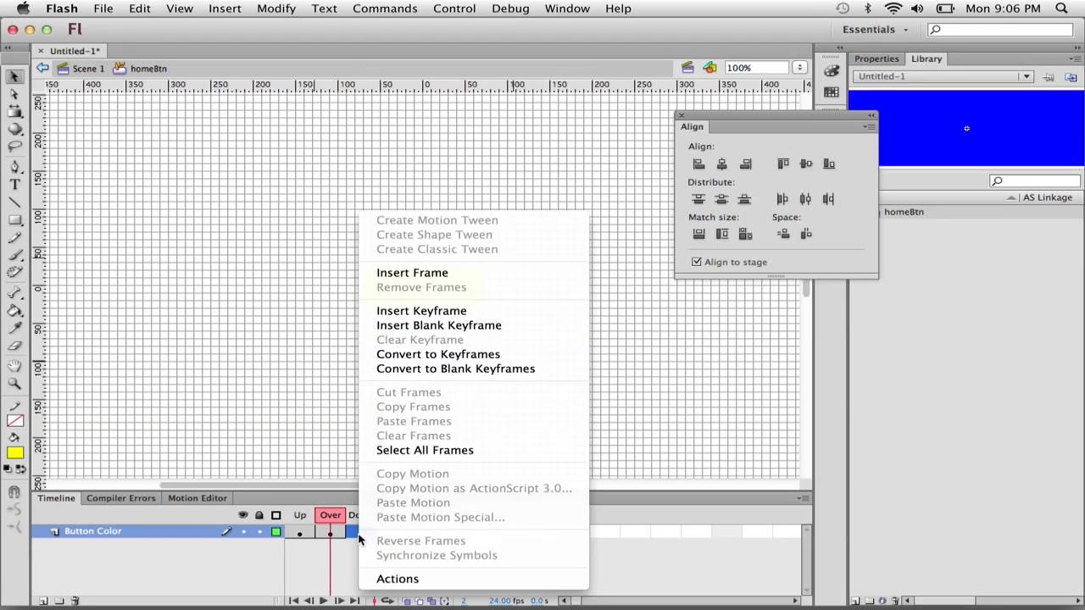
pyautogui.click(430, 311)
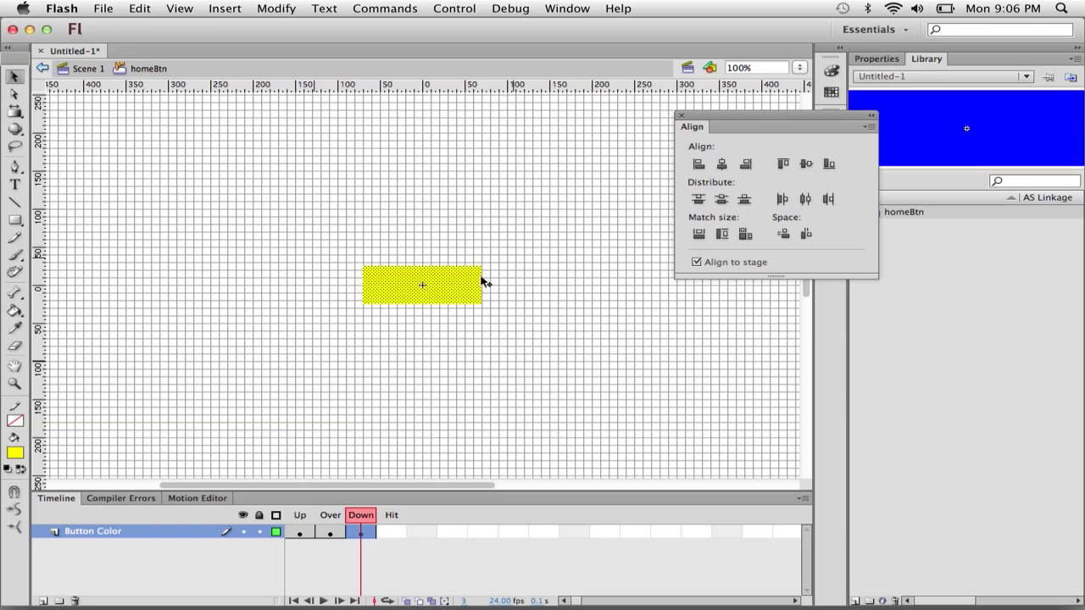
pyautogui.click(830, 92)
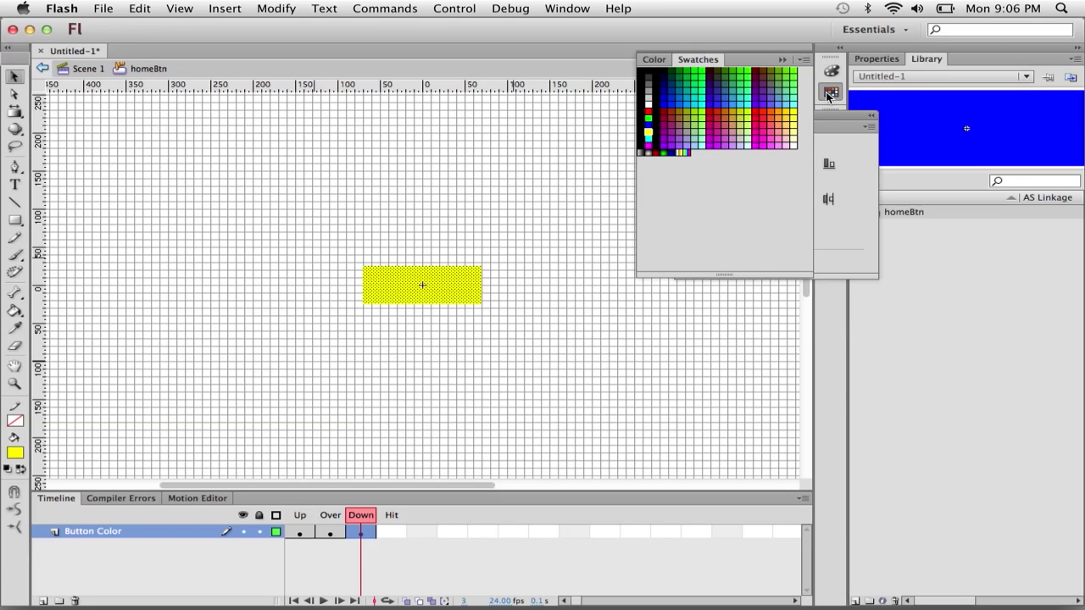
pyautogui.click(648, 111)
# - Check the Up, Over and Down colours, and insert a keyframe in the Hit state of the Button Color layer
pyautogui.click(296, 516)
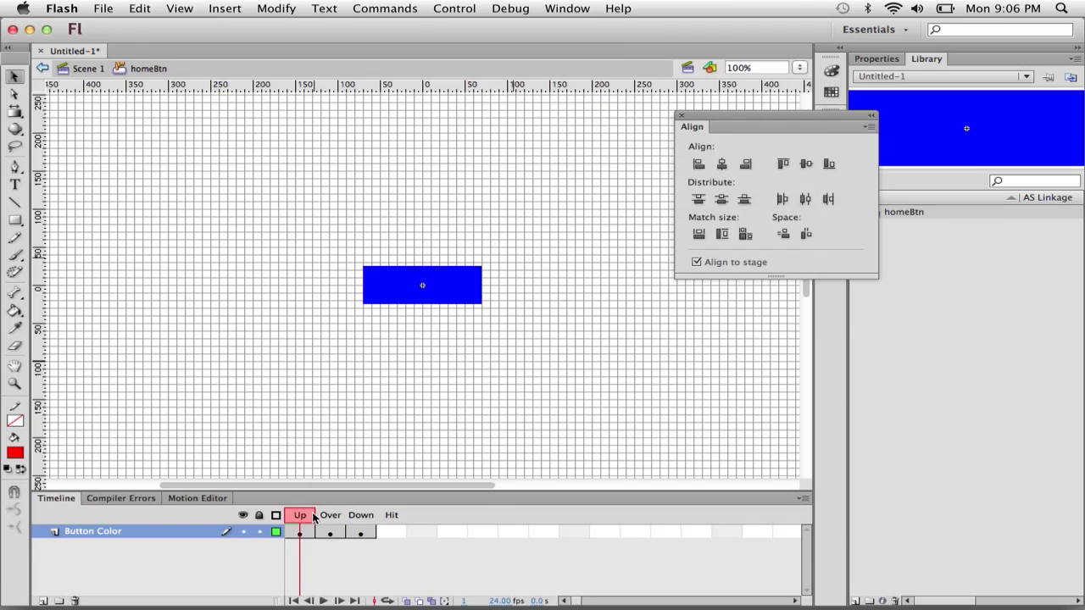
pyautogui.click(327, 516)
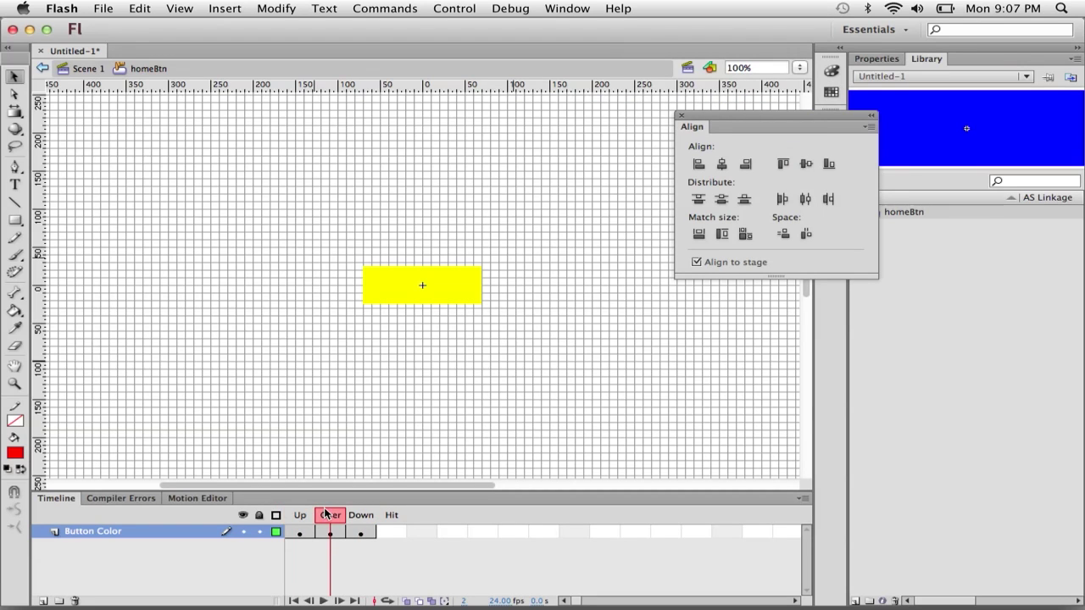
pyautogui.click(360, 516)
pyautogui.click(329, 517)
pyautogui.click(356, 516)
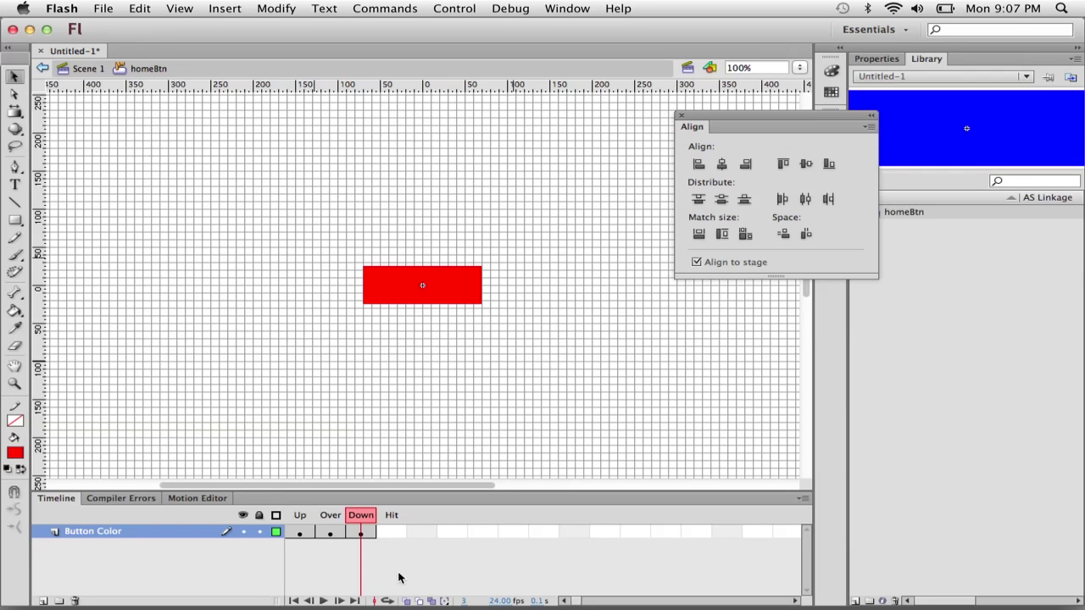
pyautogui.rightClick(387, 529)
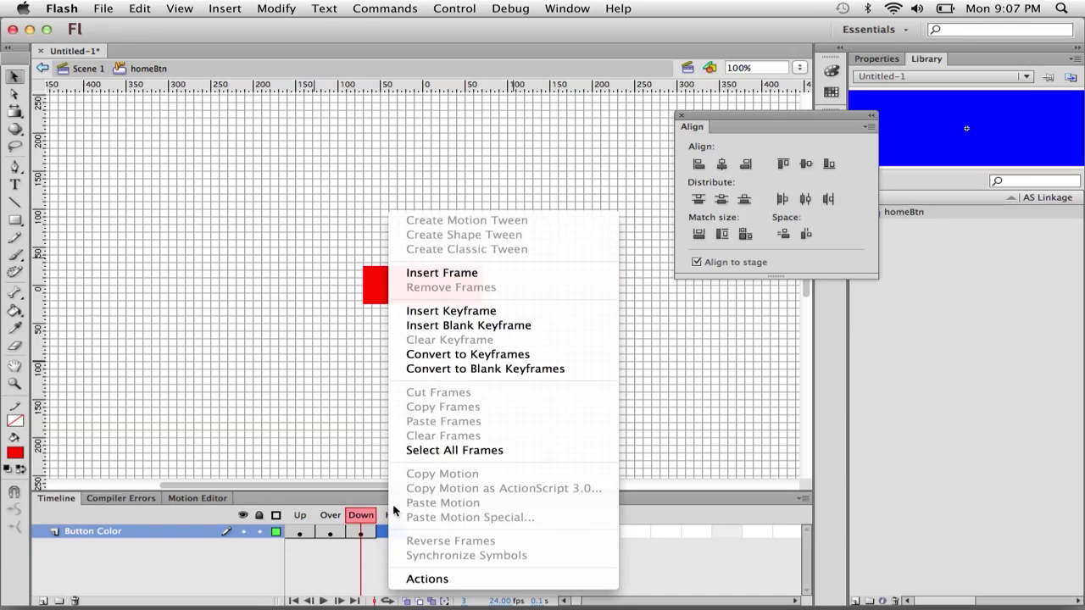
pyautogui.click(482, 311)
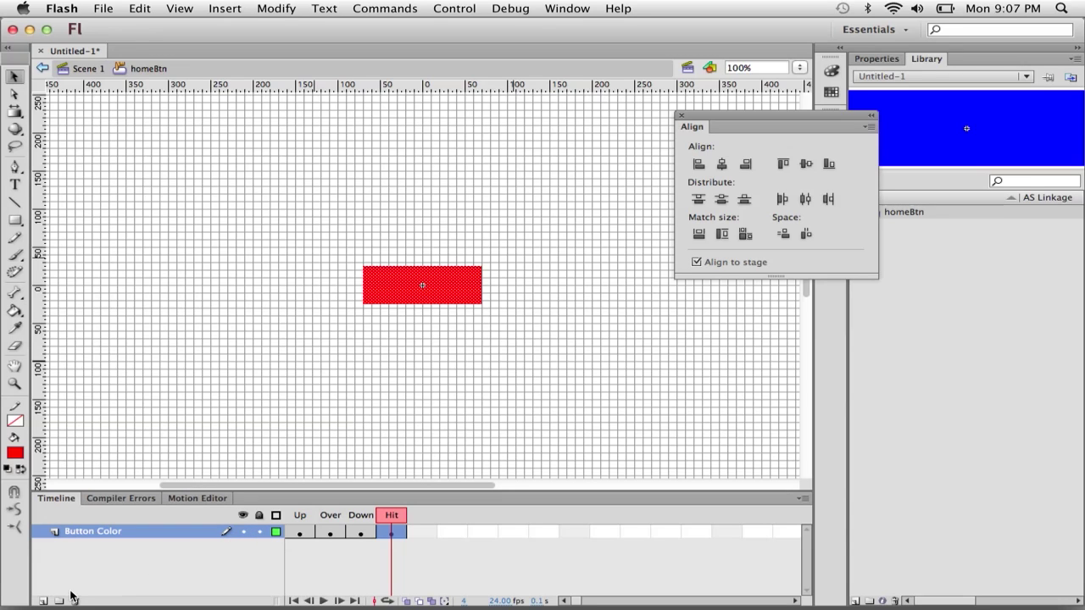
# - Add a layer named Button Text above Button Color, and lock the Button Color layer
pyautogui.click(43, 601)
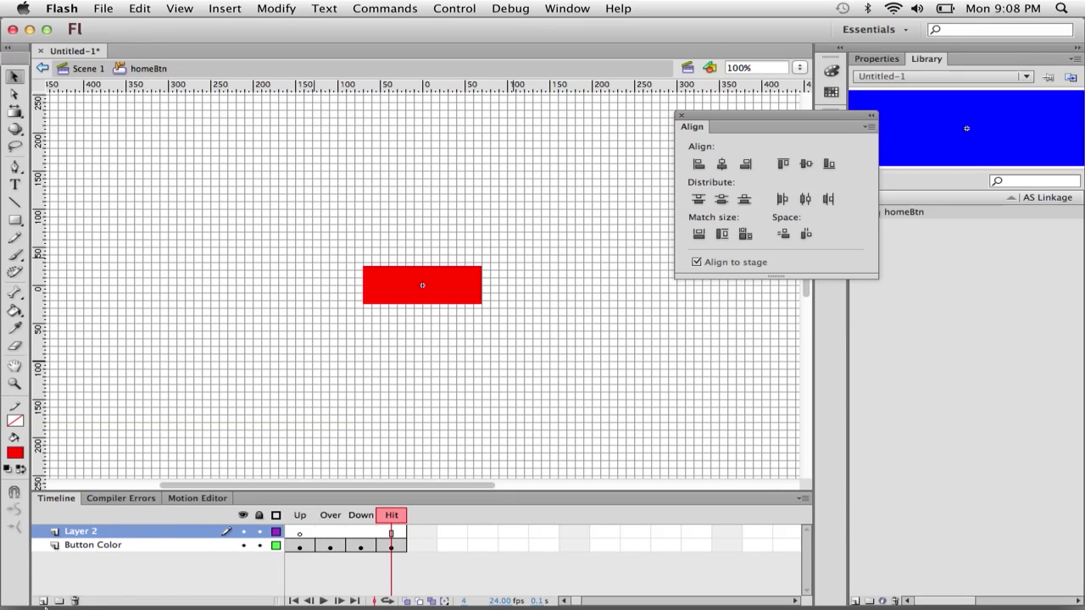
pyautogui.click(259, 546)
pyautogui.click(298, 534)
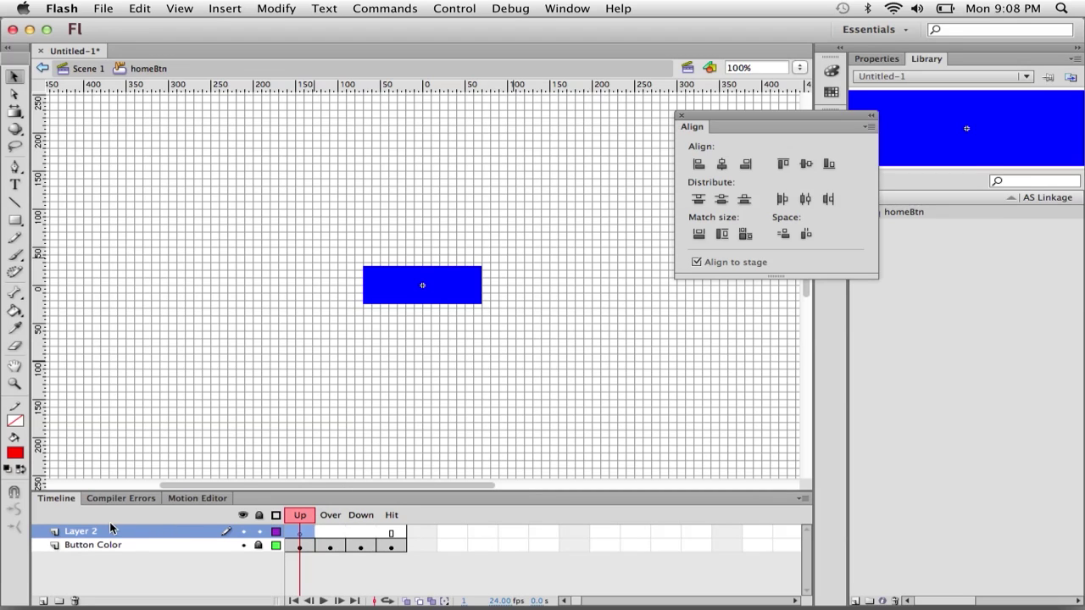
pyautogui.doubleClick(85, 532)
pyautogui.write('Button Text')
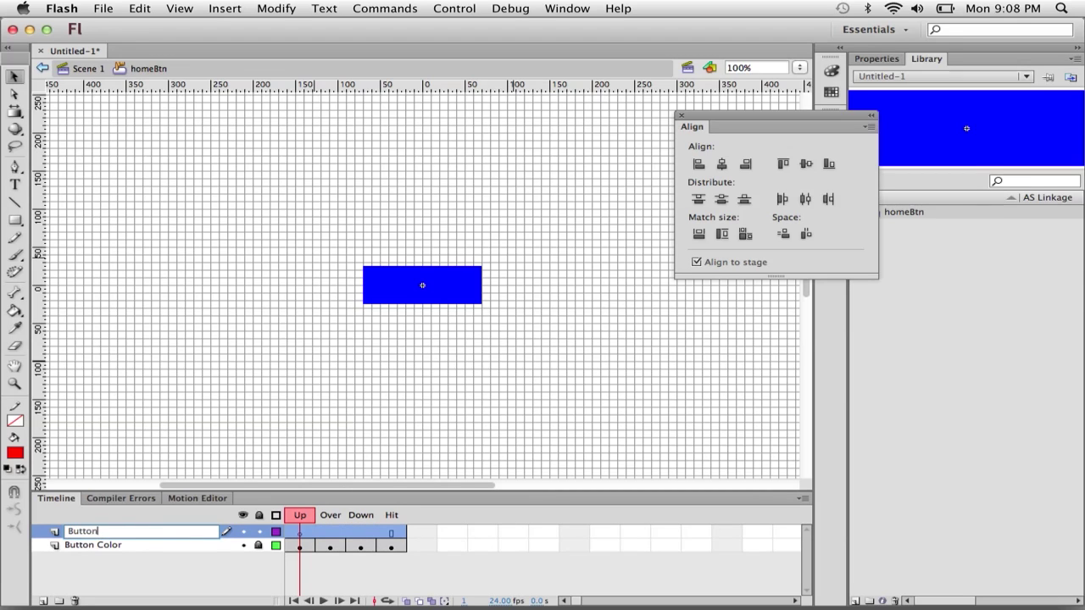
pyautogui.press('Return')
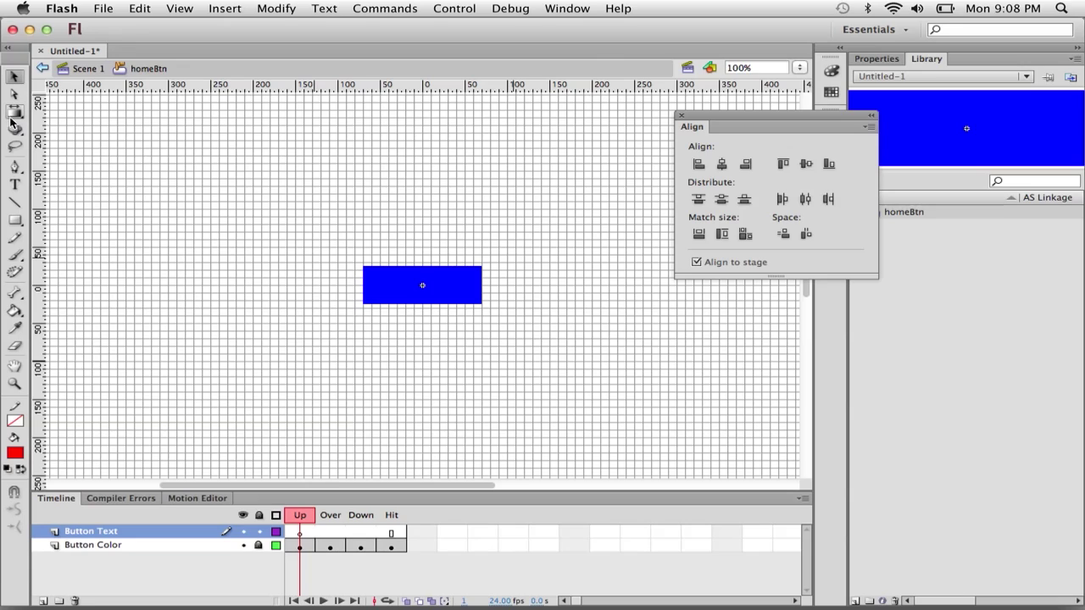
# - Add the text HOME in the Up state and centre it horizontally and vertically on the button
pyautogui.click(14, 184)
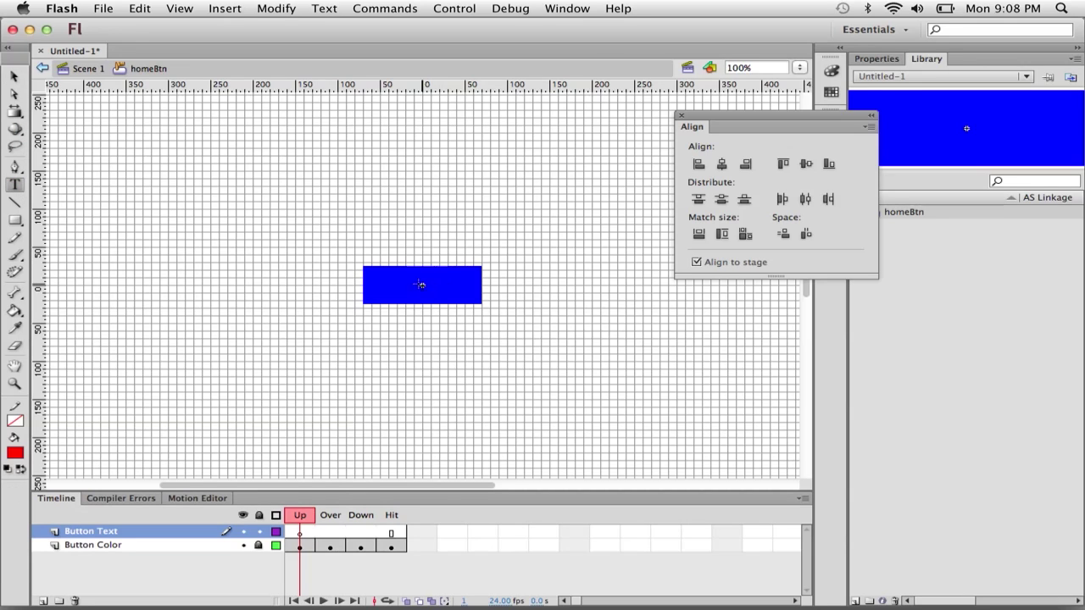
pyautogui.click(418, 278)
pyautogui.write('HOME')
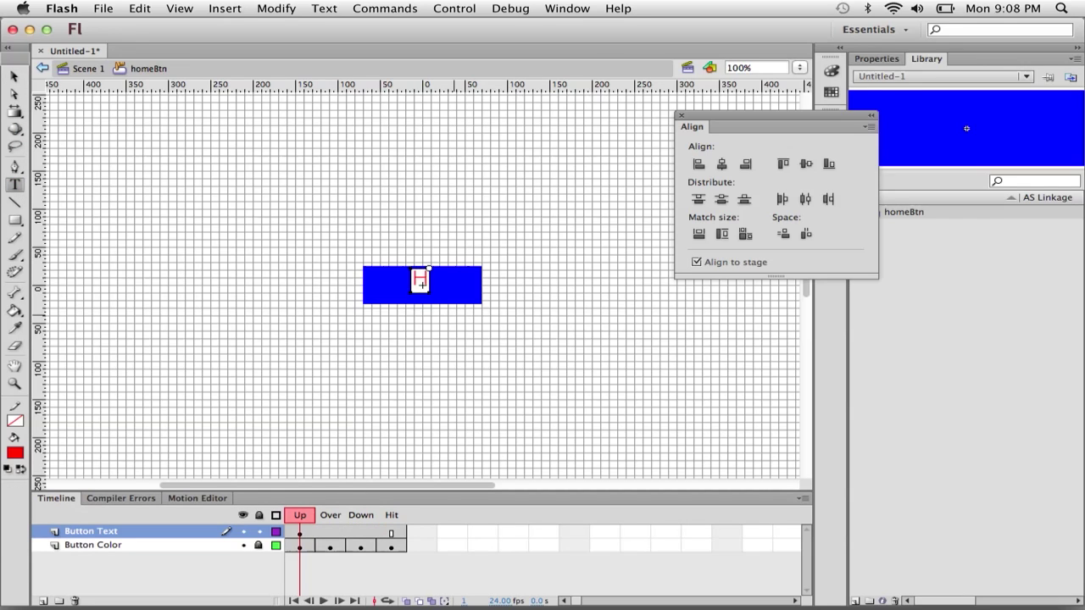
pyautogui.click(14, 77)
pyautogui.click(721, 164)
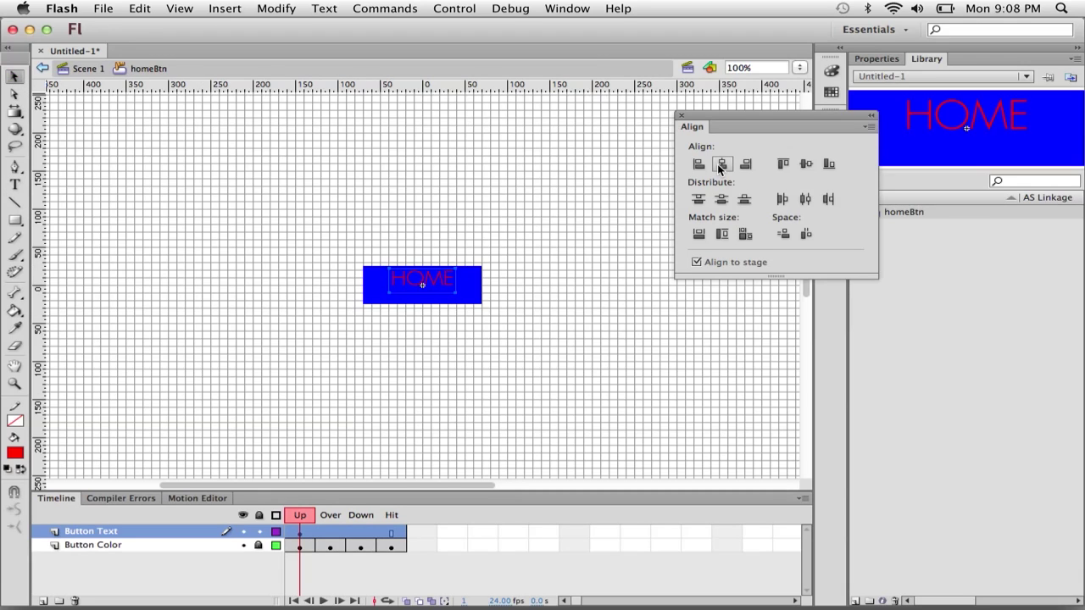
pyautogui.click(806, 163)
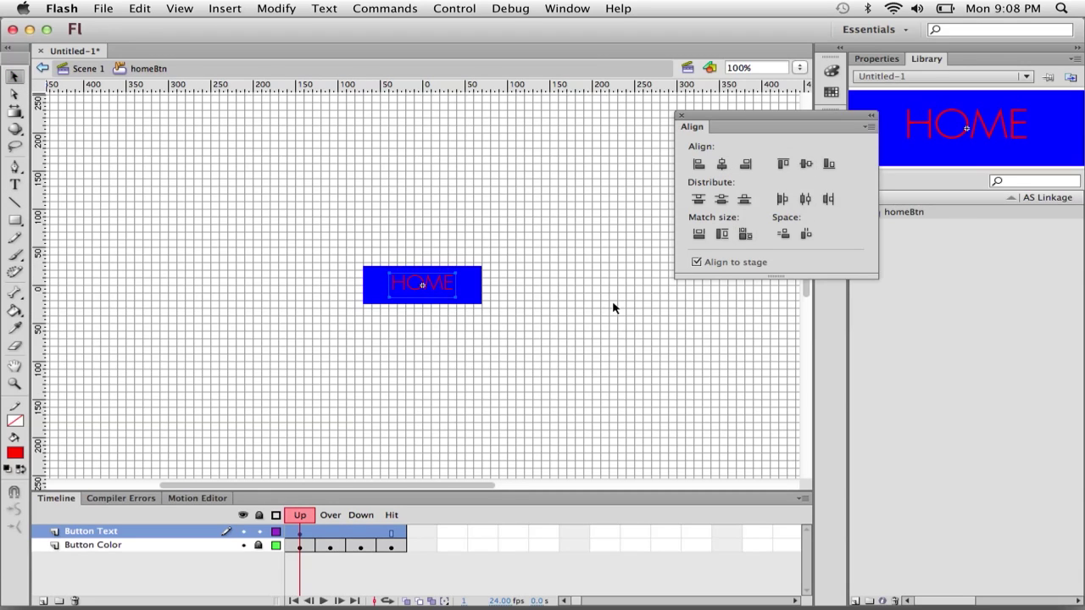
# - Narrow the floating Align panel and place it over the empty grid, clear of the Library and the button
pyautogui.moveTo(834, 115); pyautogui.dragTo(852, 200)
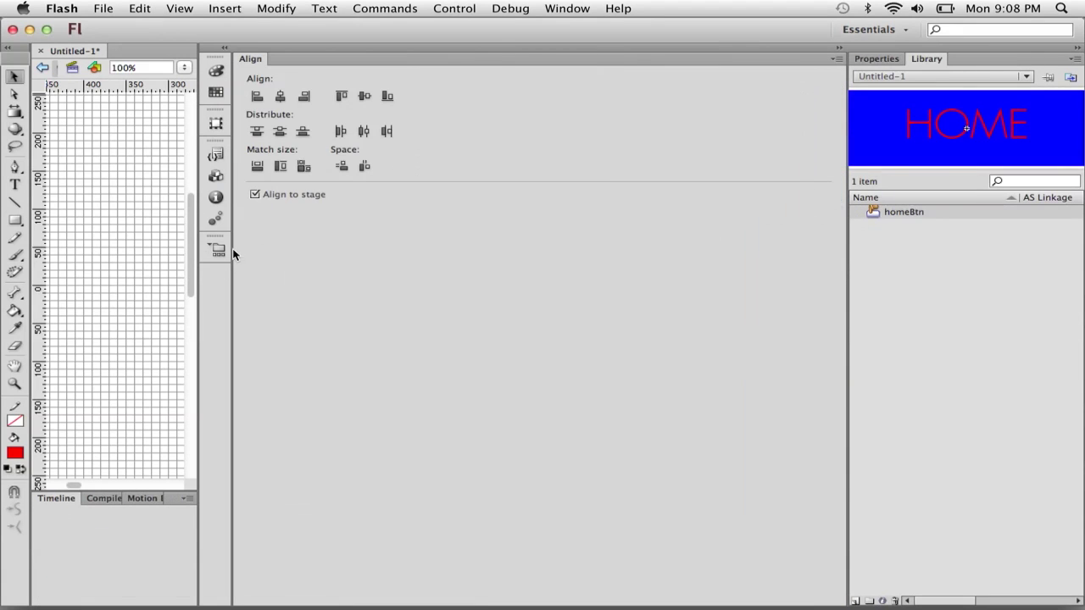
pyautogui.moveTo(255, 59); pyautogui.dragTo(157, 182)
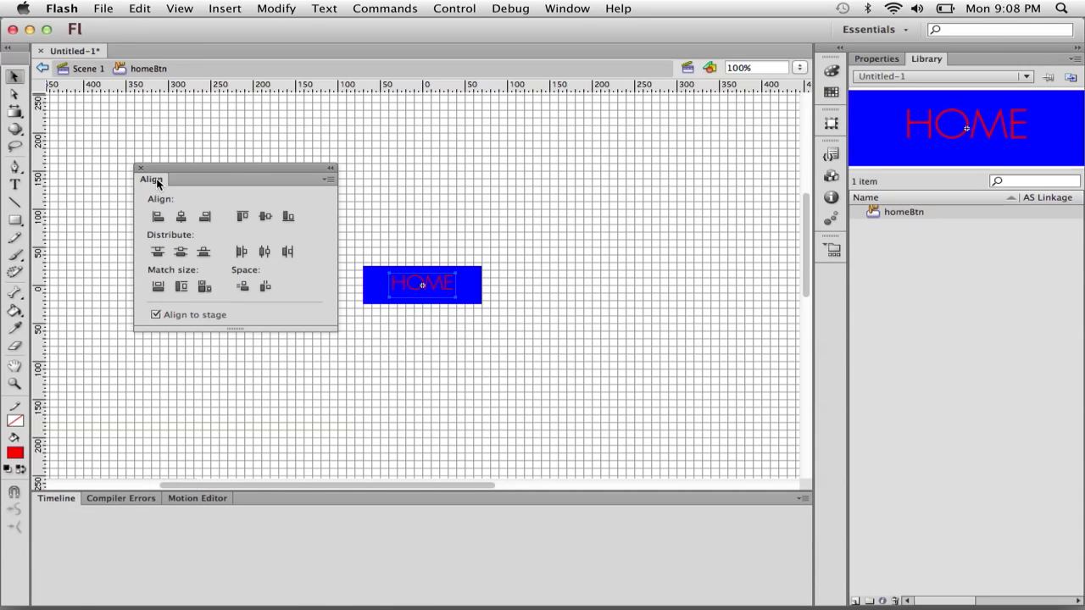
pyautogui.moveTo(336, 255); pyautogui.dragTo(310, 256)
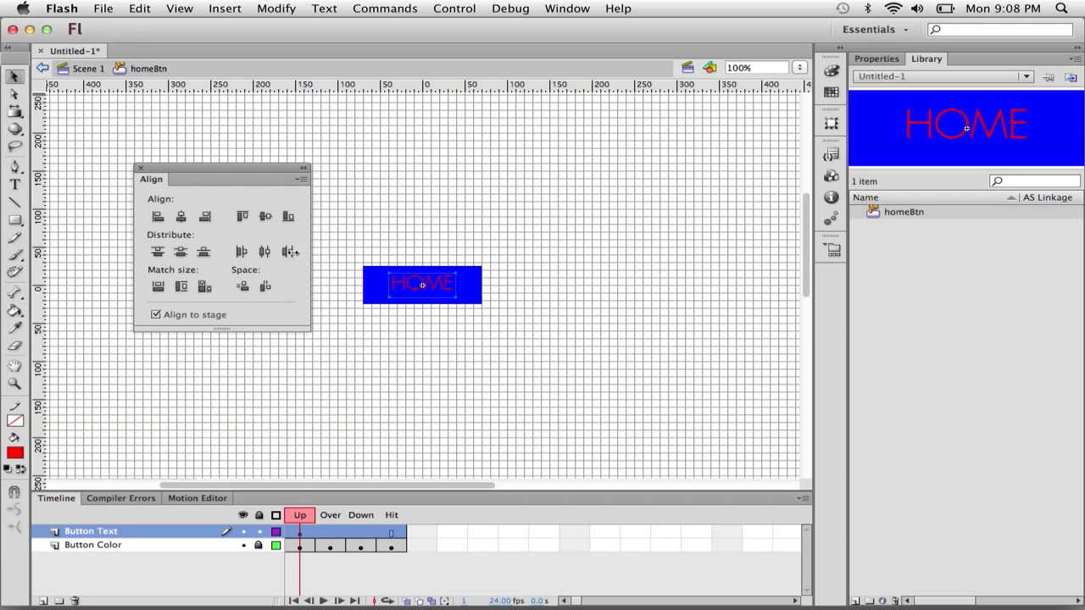
pyautogui.moveTo(159, 182); pyautogui.dragTo(591, 122)
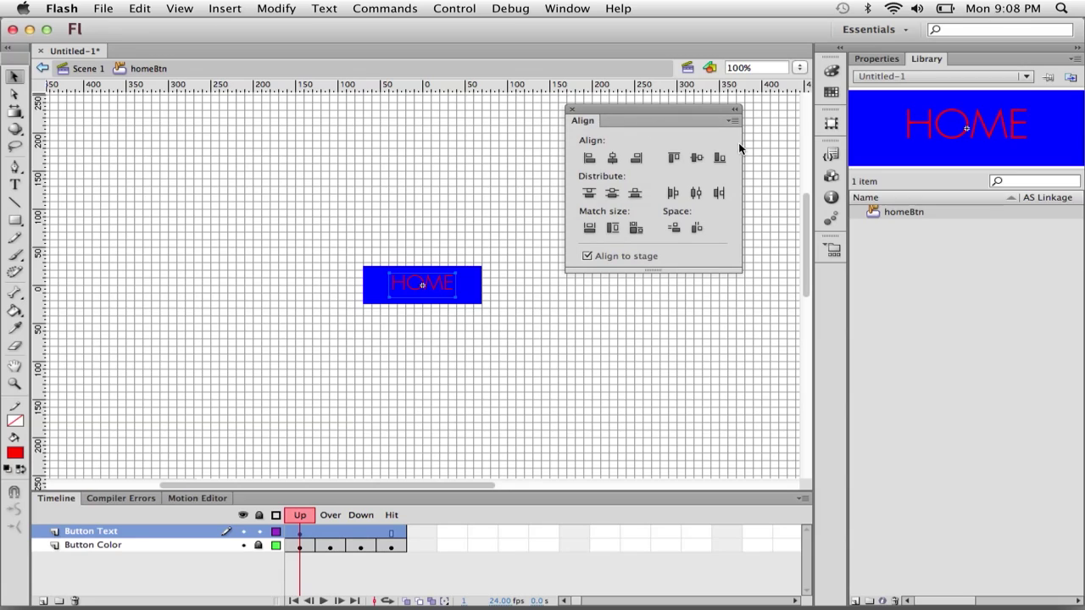
# - Change the HOME text colour to black and check it against the colours of the button states
pyautogui.click(429, 286)
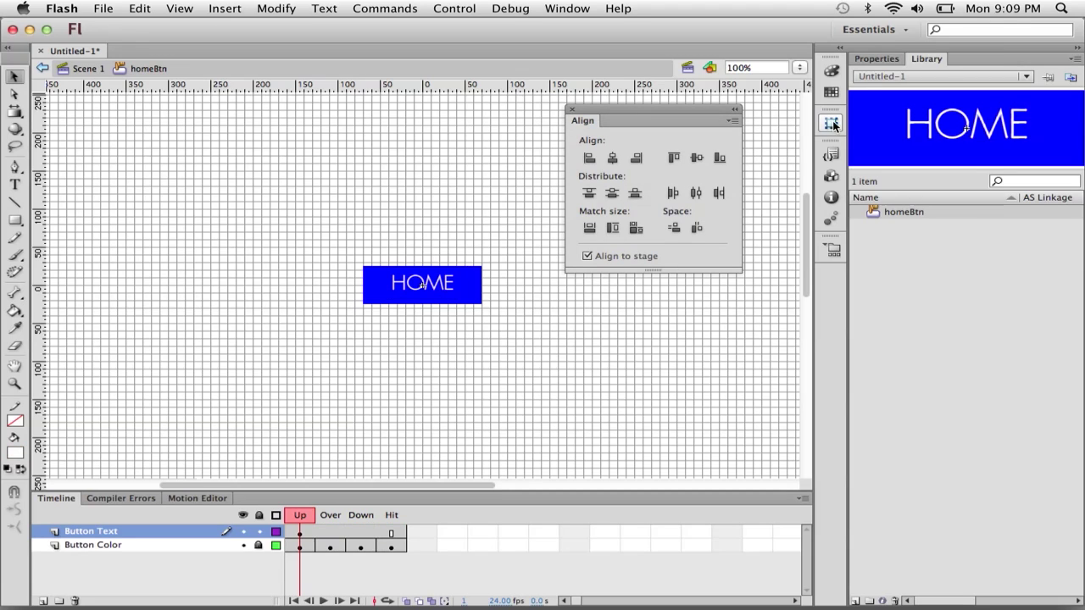
pyautogui.click(302, 533)
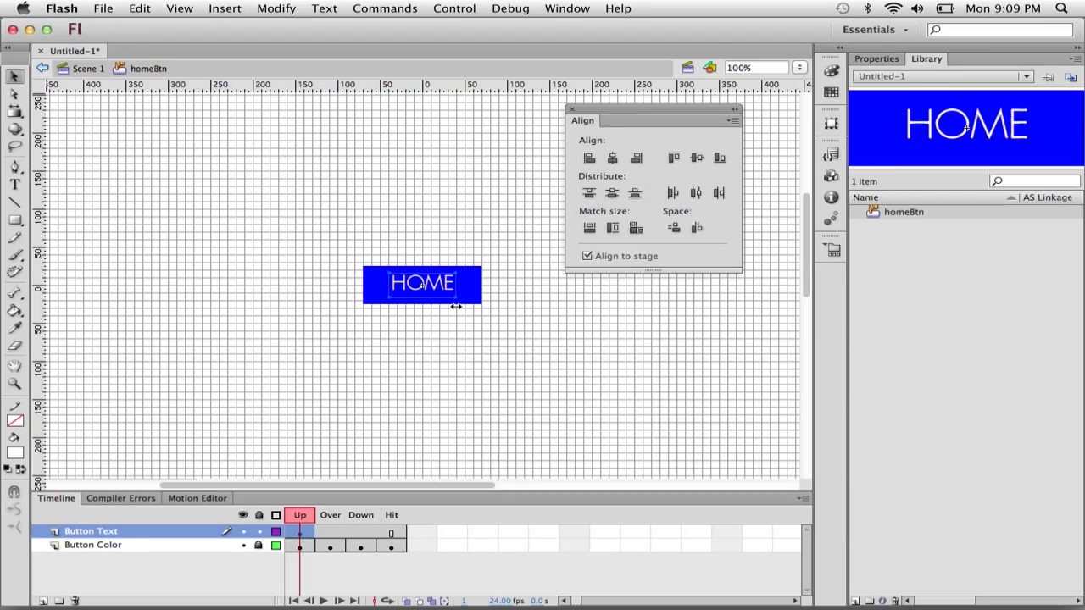
pyautogui.click(831, 91)
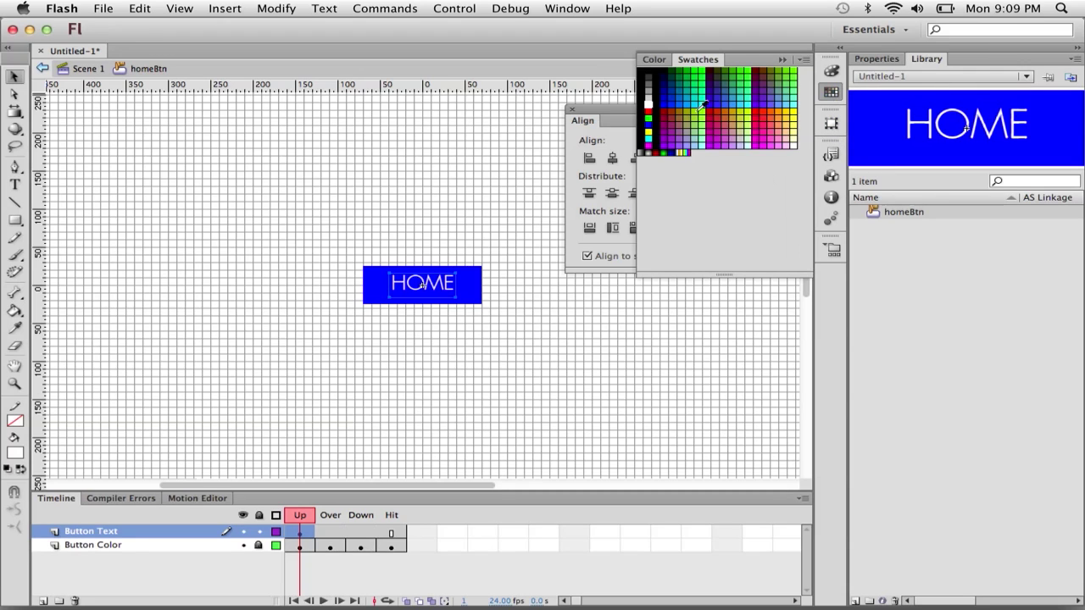
pyautogui.click(650, 71)
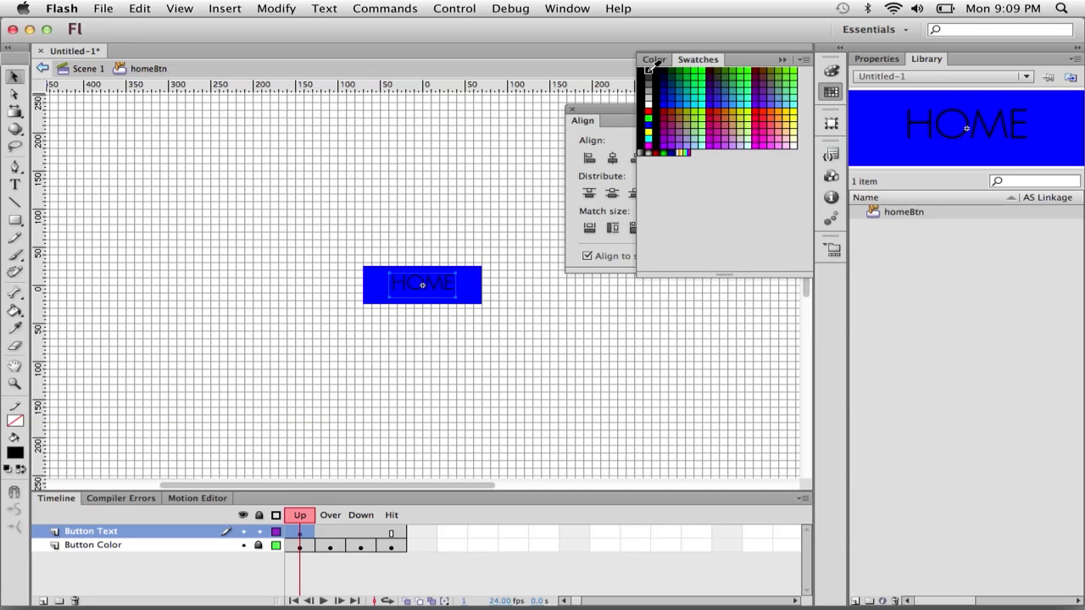
pyautogui.click(330, 516)
pyautogui.click(392, 514)
pyautogui.click(300, 515)
pyautogui.click(392, 514)
pyautogui.moveTo(405, 514); pyautogui.dragTo(300, 519)
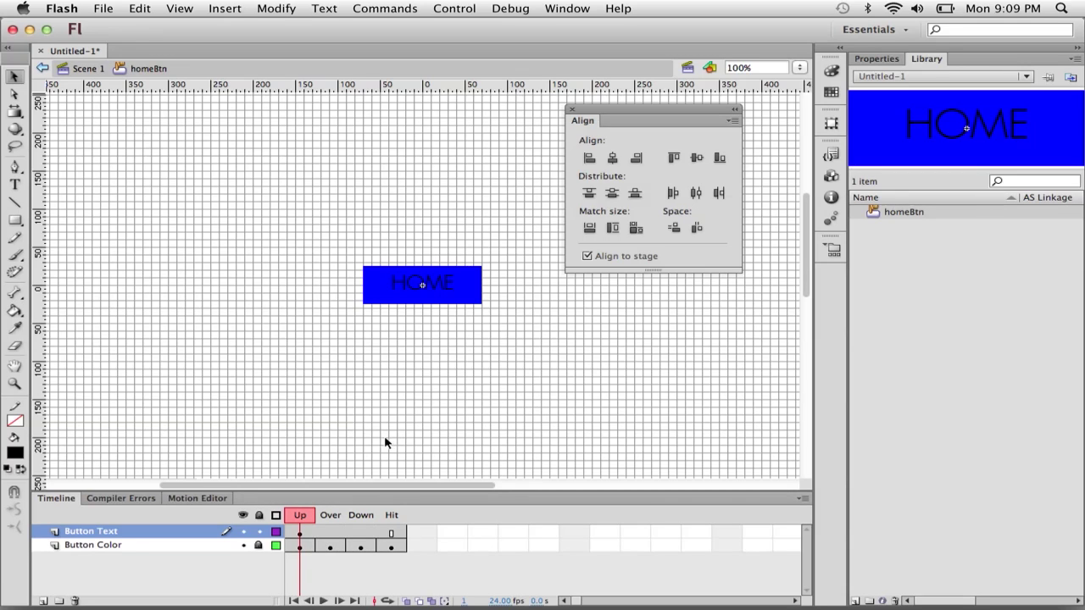
# - Lock the Button Text layer, unlock Button Color, and change the Up state rectangle's fill to light blue
pyautogui.click(298, 547)
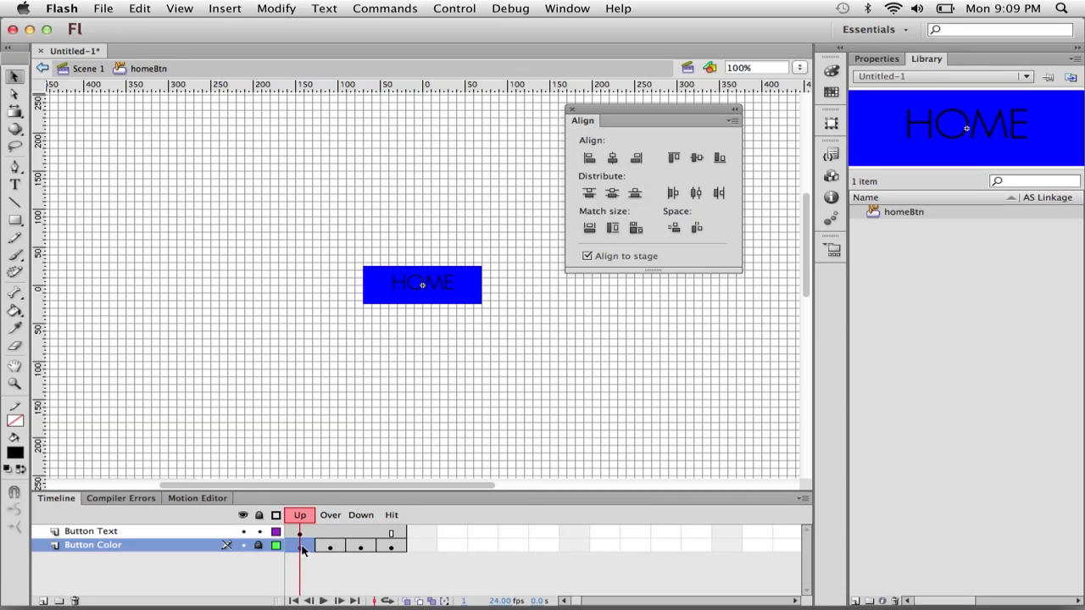
pyautogui.click(259, 532)
pyautogui.moveTo(511, 232); pyautogui.dragTo(331, 340)
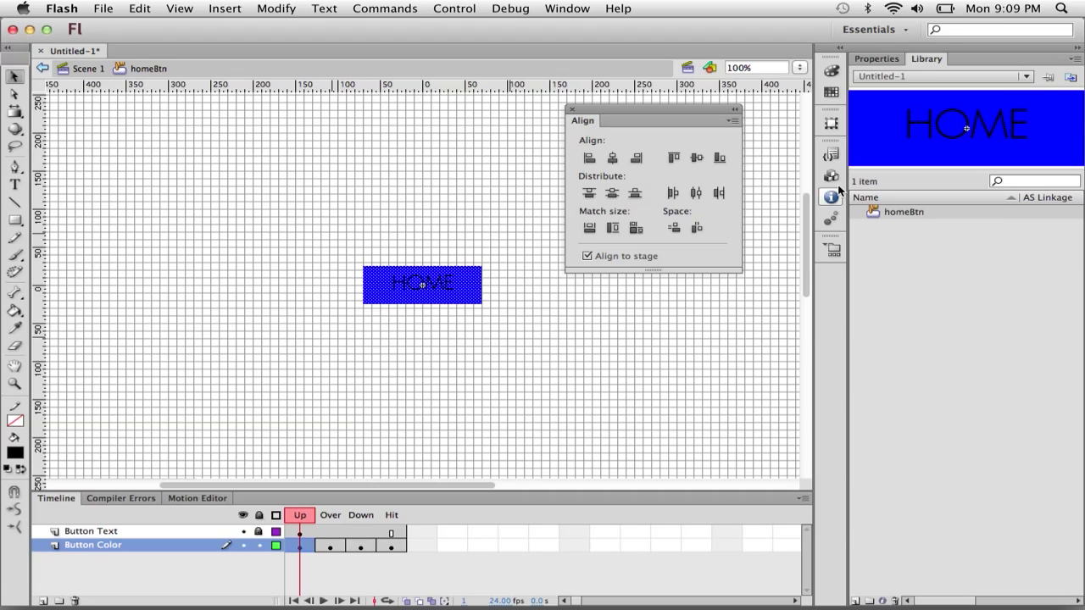
pyautogui.click(832, 94)
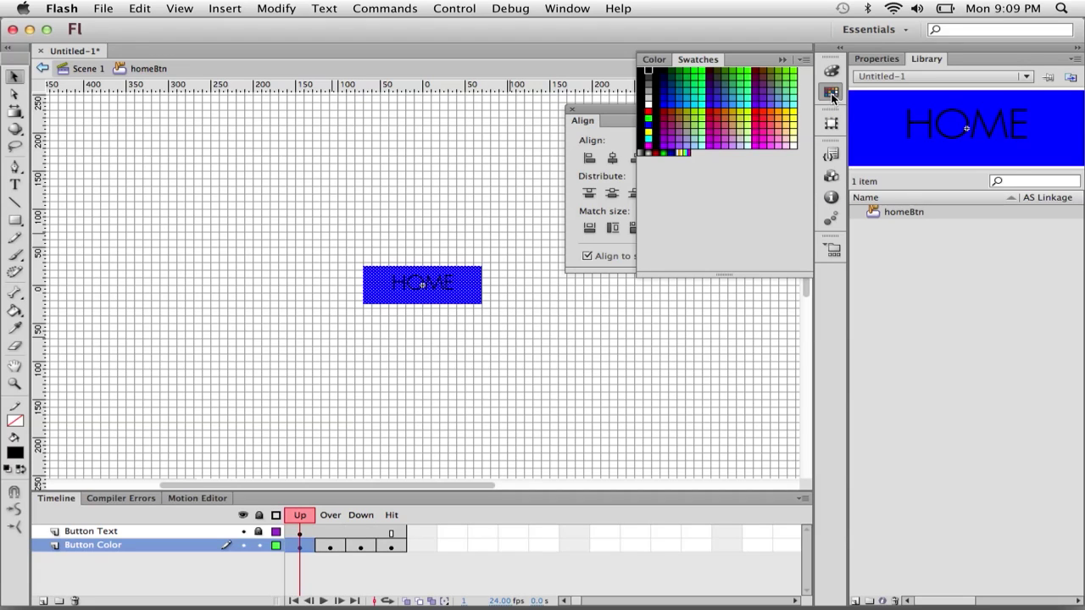
pyautogui.click(686, 103)
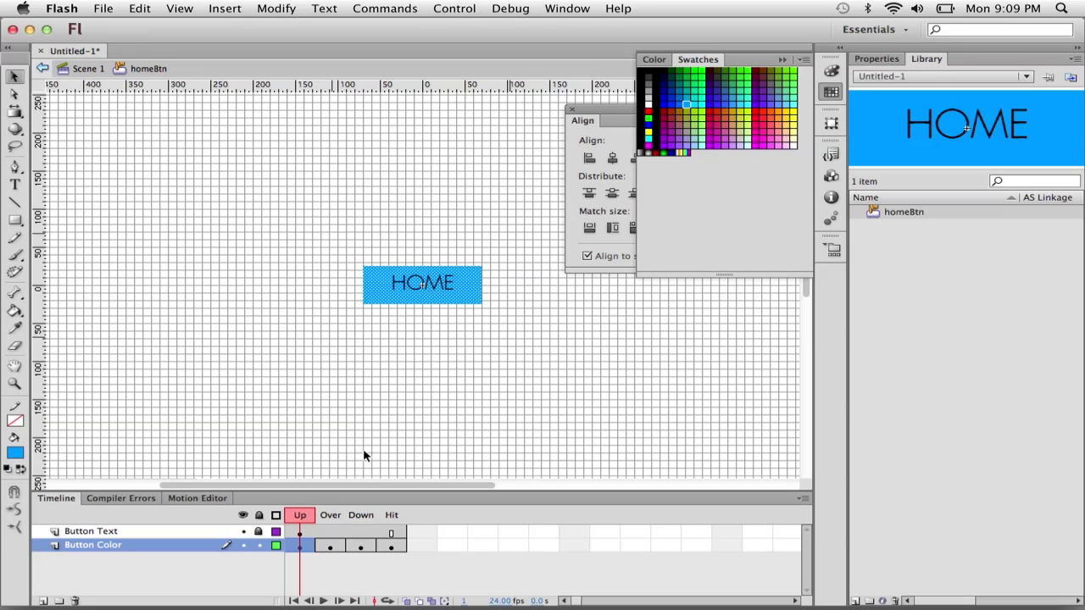
# - Check the button's state colours, then lock the Button Color layer and return to Scene 1
pyautogui.click(330, 516)
pyautogui.moveTo(343, 521); pyautogui.dragTo(291, 517)
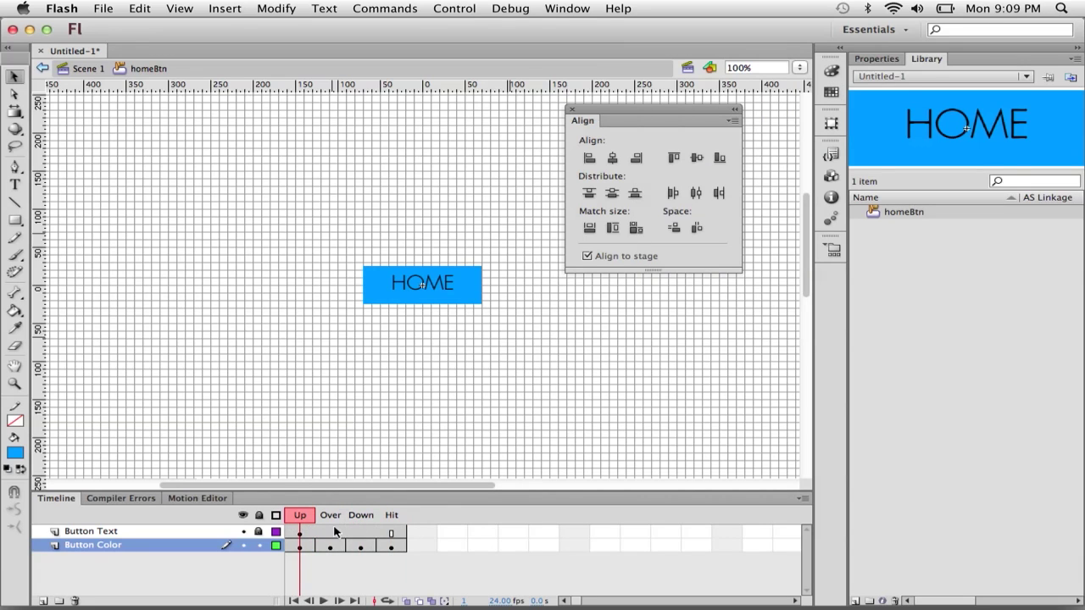
pyautogui.click(259, 545)
pyautogui.click(42, 68)
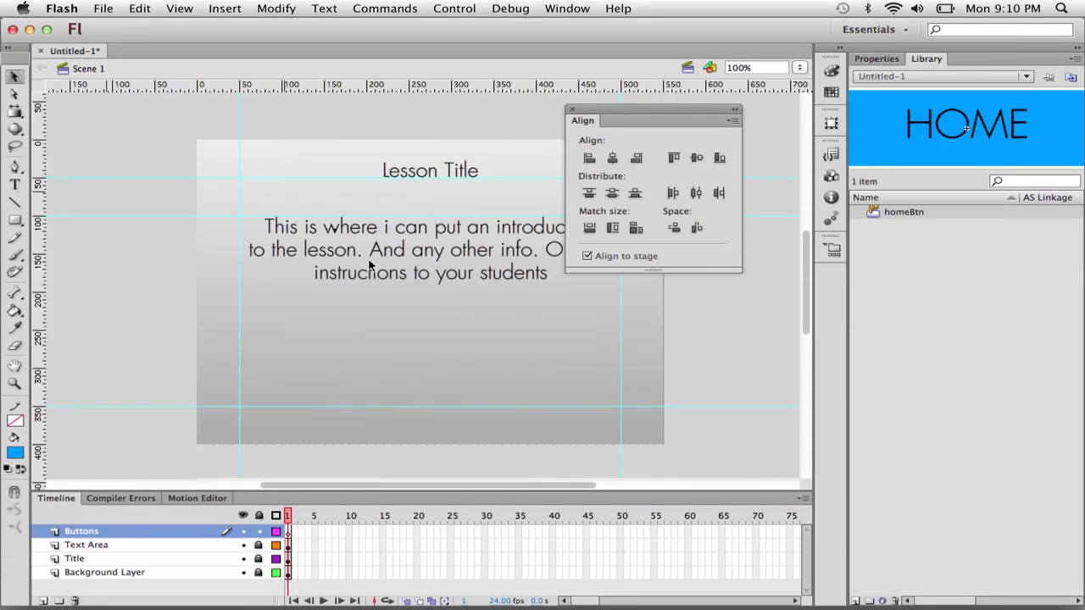
# - Move the Align panel clear of the introduction text and save the document to the Desktop as FlashProject.fla
pyautogui.moveTo(666, 115); pyautogui.dragTo(747, 114)
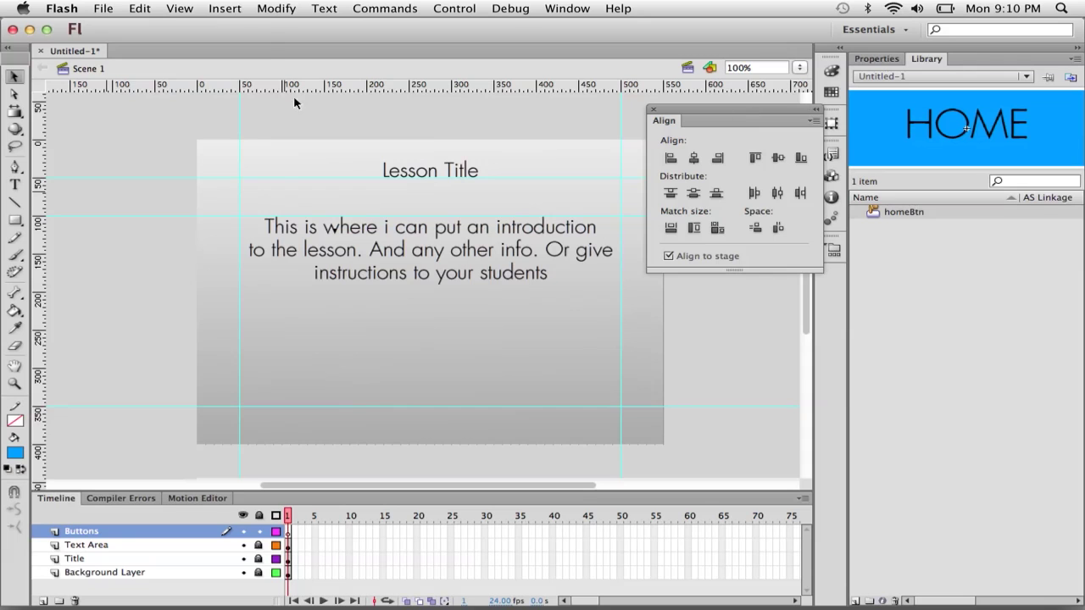
pyautogui.click(102, 7)
pyautogui.click(140, 139)
pyautogui.click(360, 331)
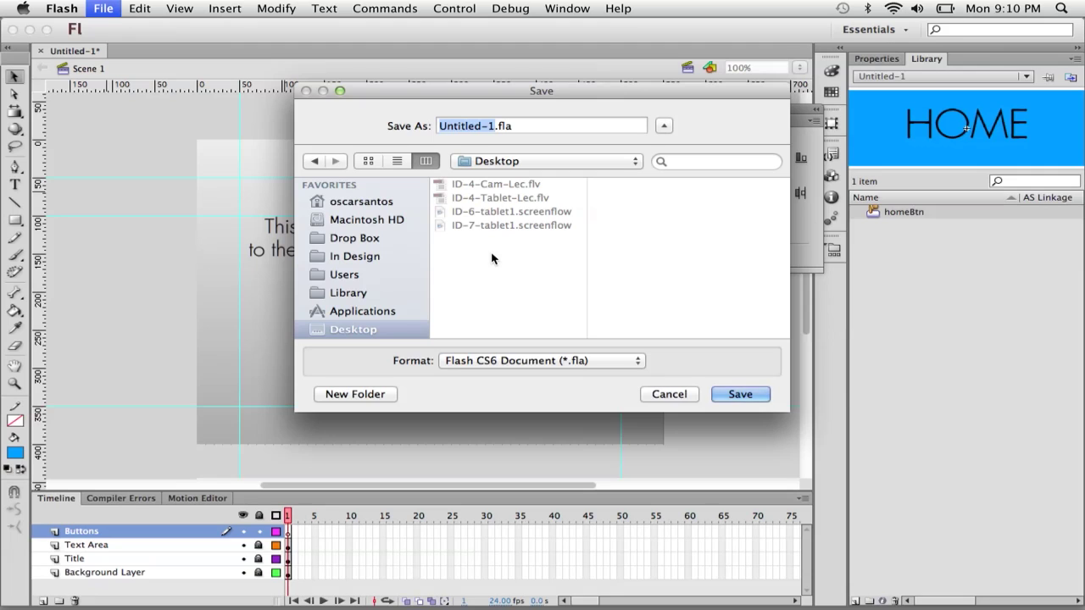
pyautogui.write('Flash')
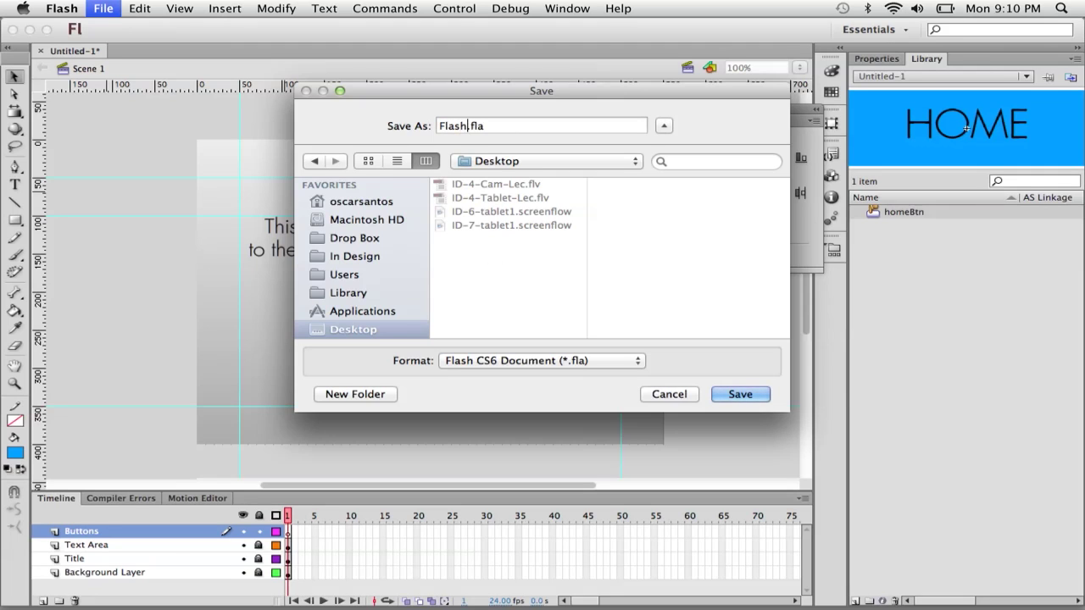
pyautogui.write('Project')
pyautogui.press('Return')
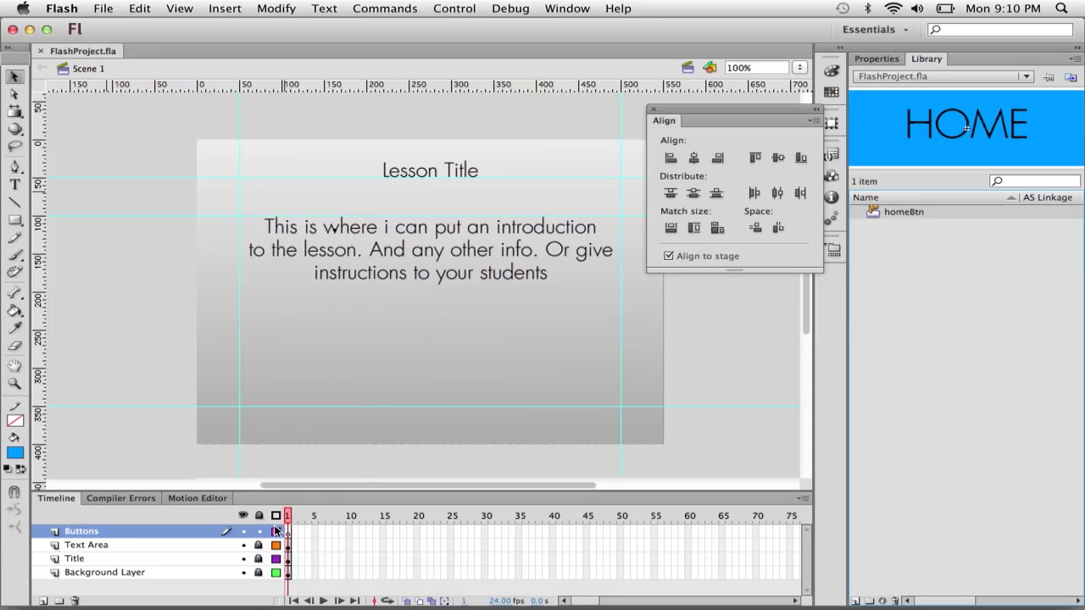
# - Place homeBtn on the Buttons layer in the stage's lower-left corner, with its edges on the left and bottom guides
pyautogui.moveTo(878, 219); pyautogui.dragTo(337, 393)
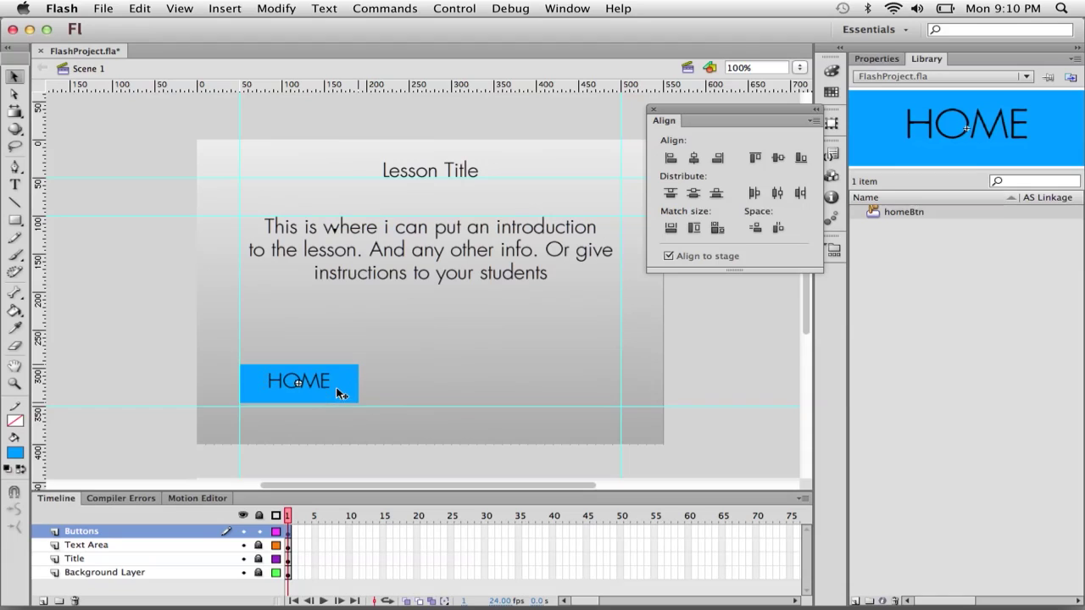
pyautogui.press('Down')
pyautogui.press('Down')
pyautogui.press('Down')
pyautogui.press('Down')
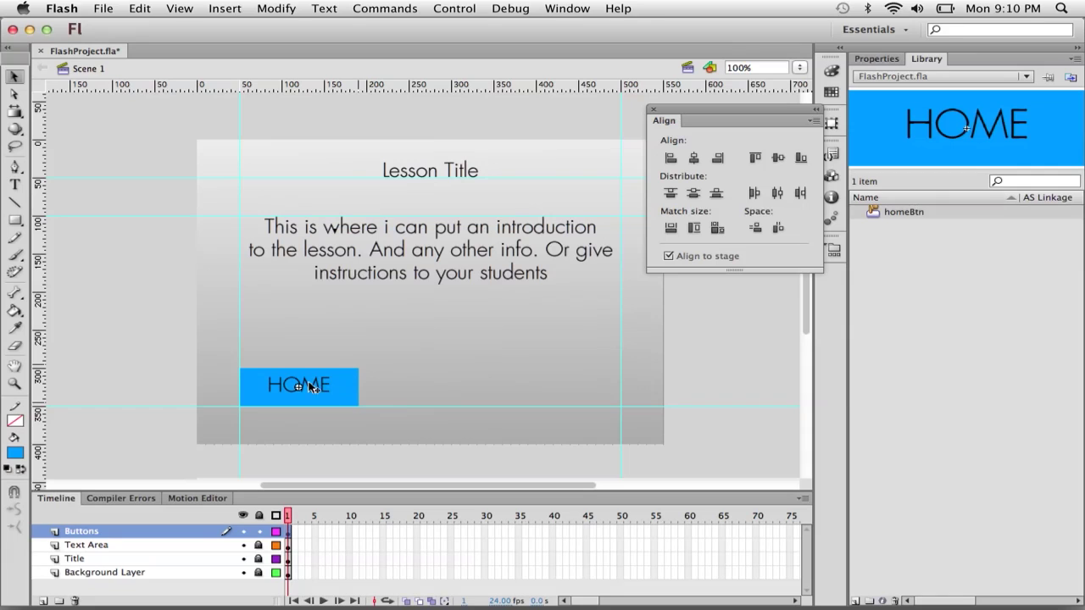
# - Duplicate the homeBtn symbol in the library as a button named page1btn
pyautogui.click(905, 213)
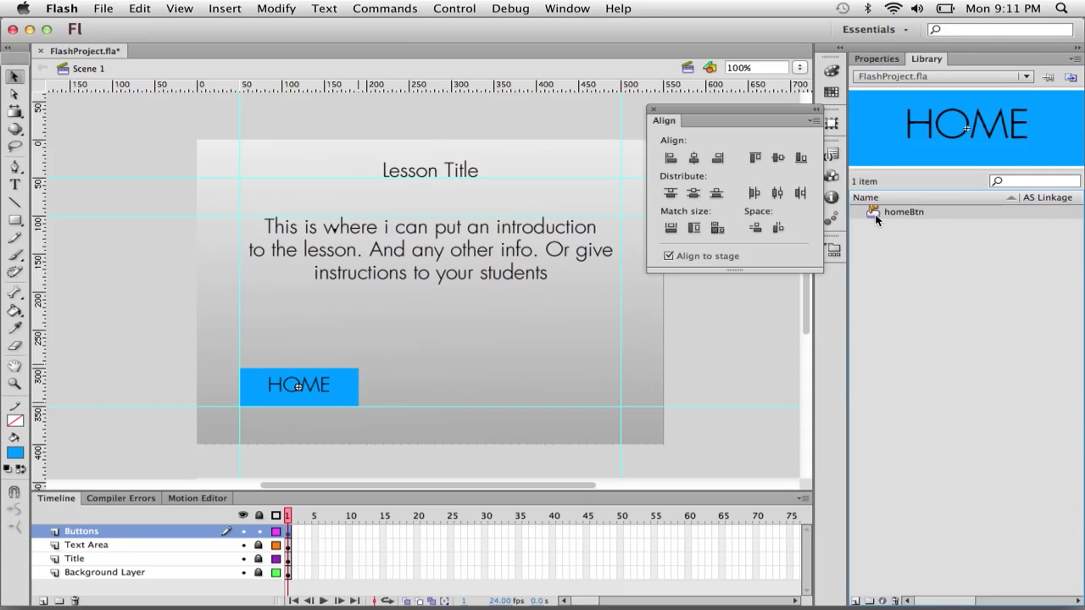
pyautogui.rightClick(875, 212)
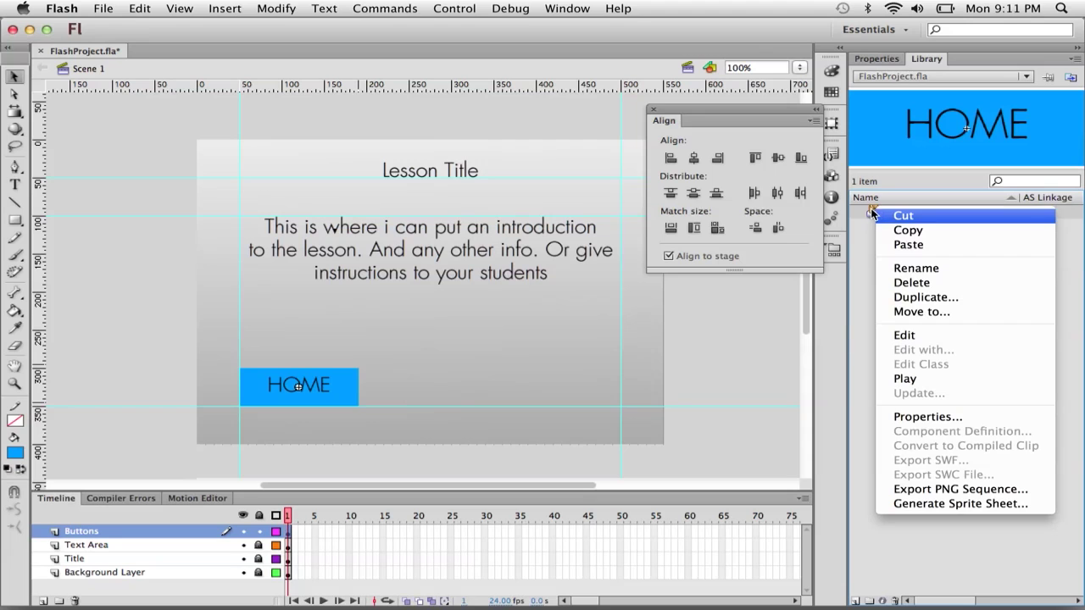
pyautogui.click(923, 299)
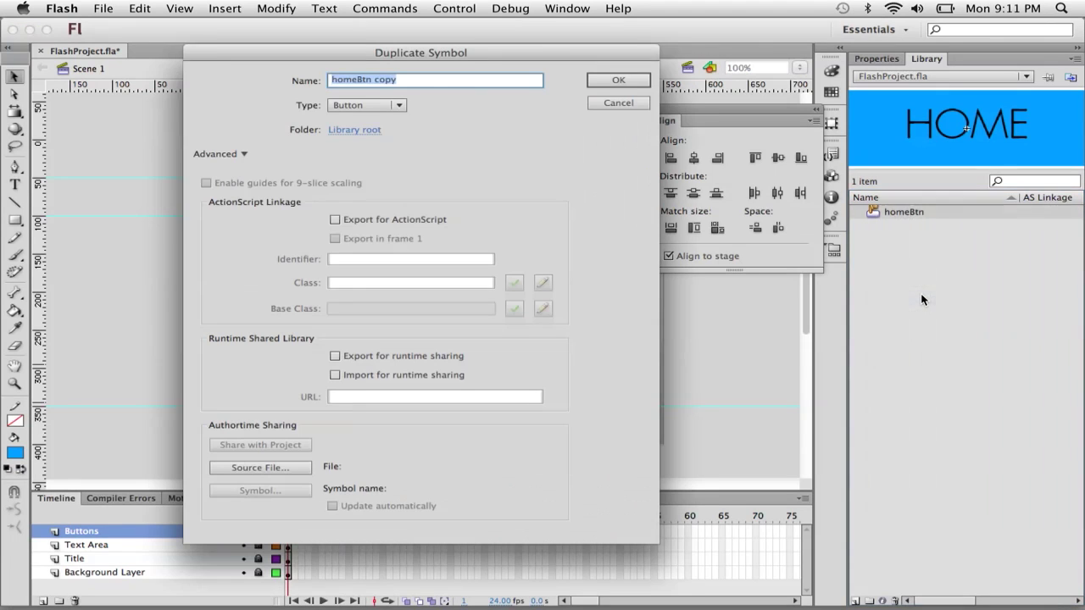
pyautogui.write('lesso')
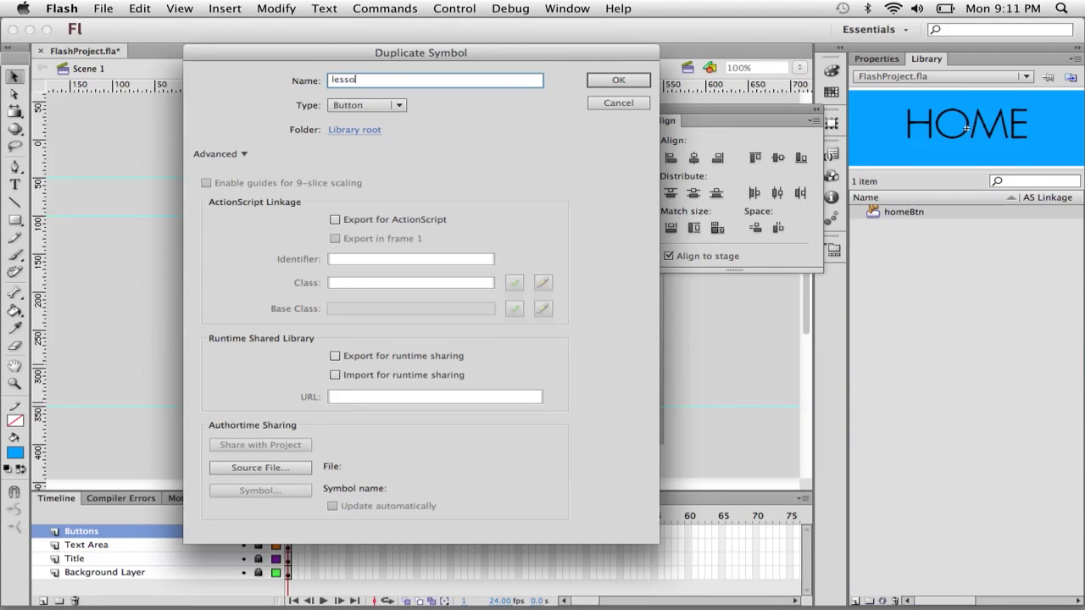
pyautogui.write('page1btn')
pyautogui.click(617, 79)
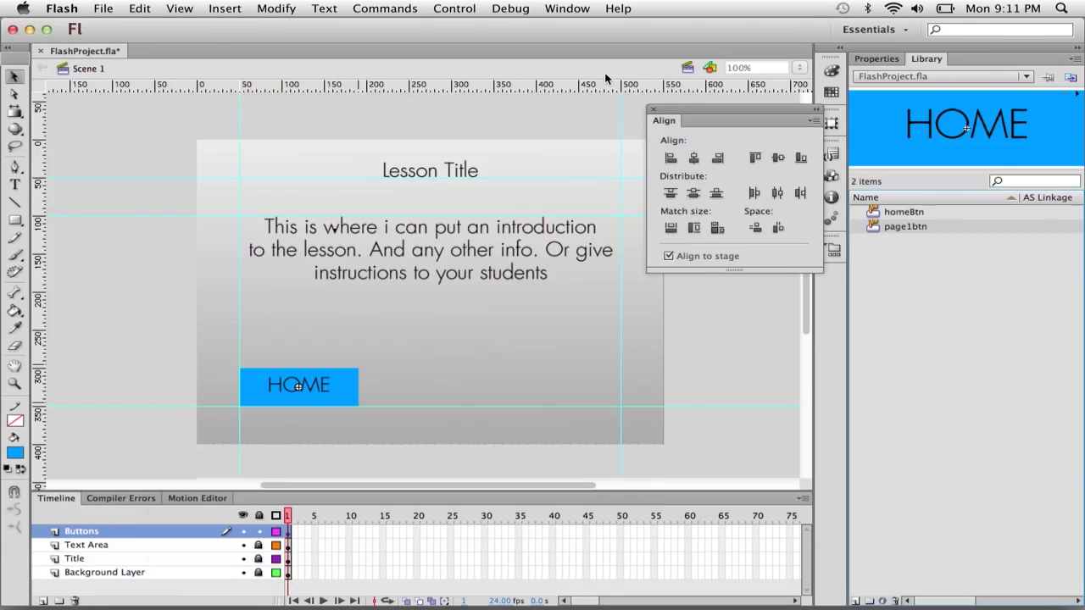
# - Replace the HOME text inside the page1btn symbol with PAGE 1 and return to Scene 1
pyautogui.doubleClick(876, 226)
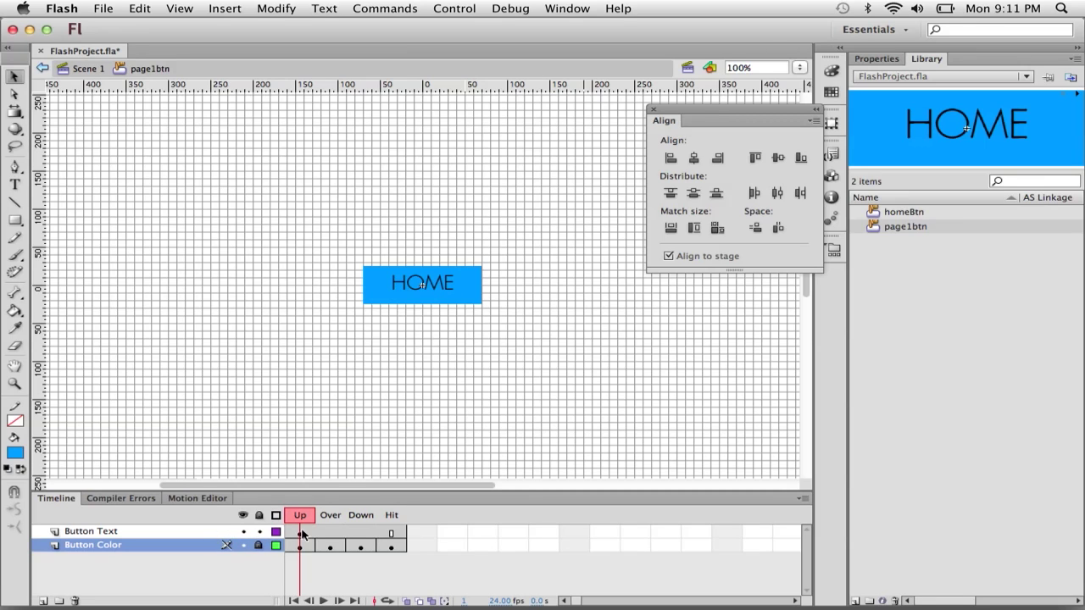
pyautogui.click(302, 532)
pyautogui.press('t')
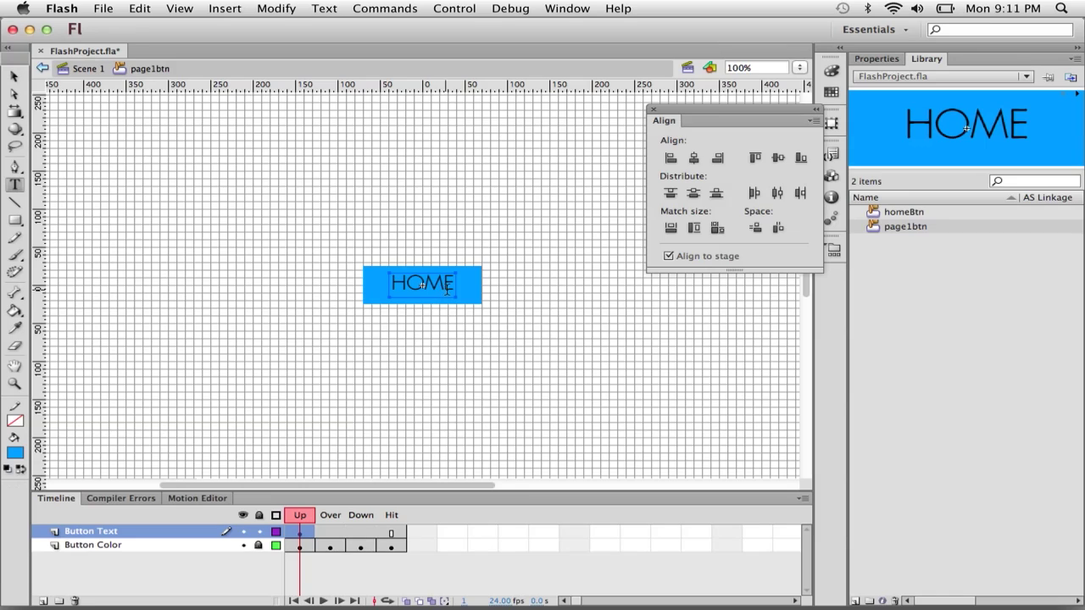
pyautogui.moveTo(455, 283); pyautogui.dragTo(394, 284)
pyautogui.press('BackSpace')
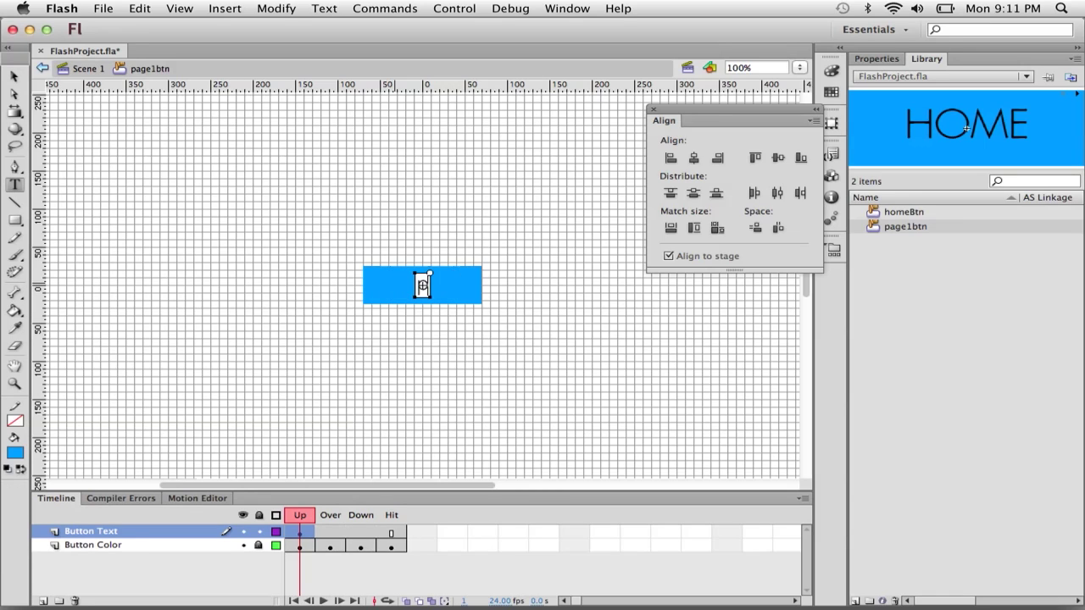
pyautogui.write('PAGE 1')
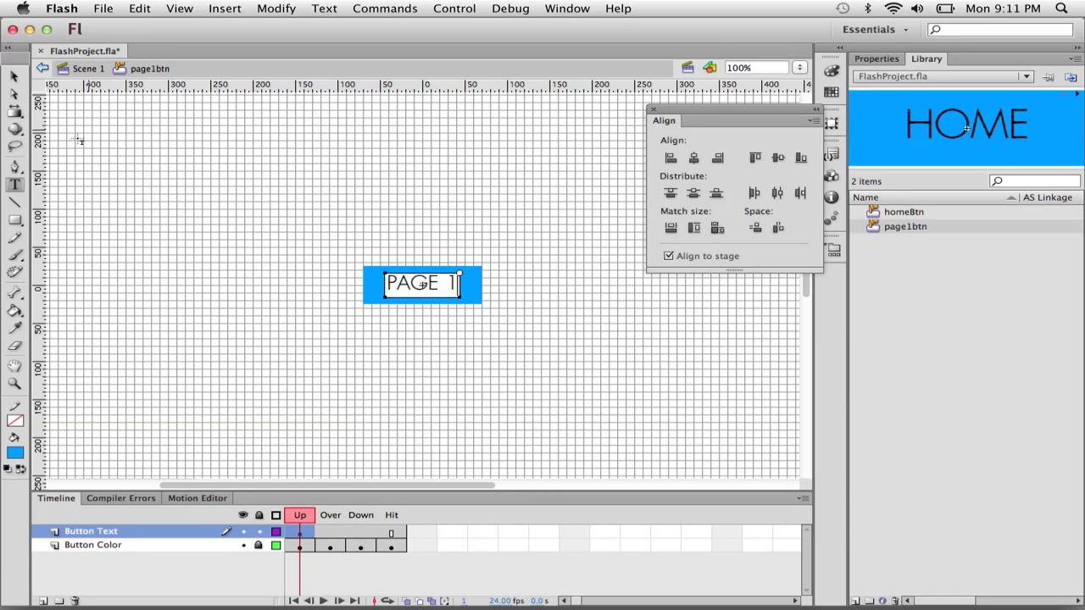
pyautogui.click(14, 76)
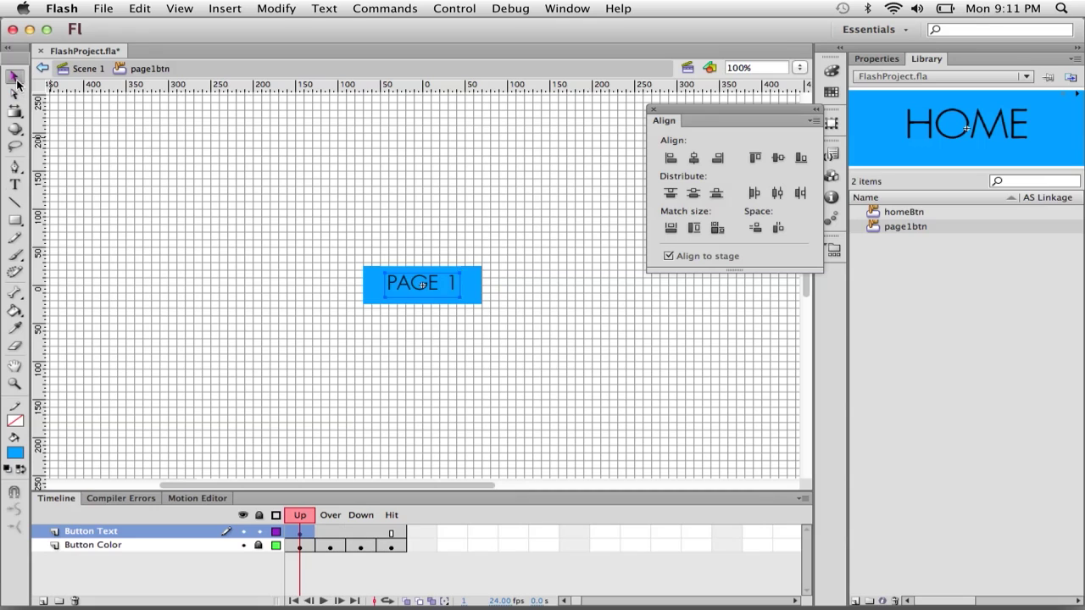
pyautogui.click(87, 72)
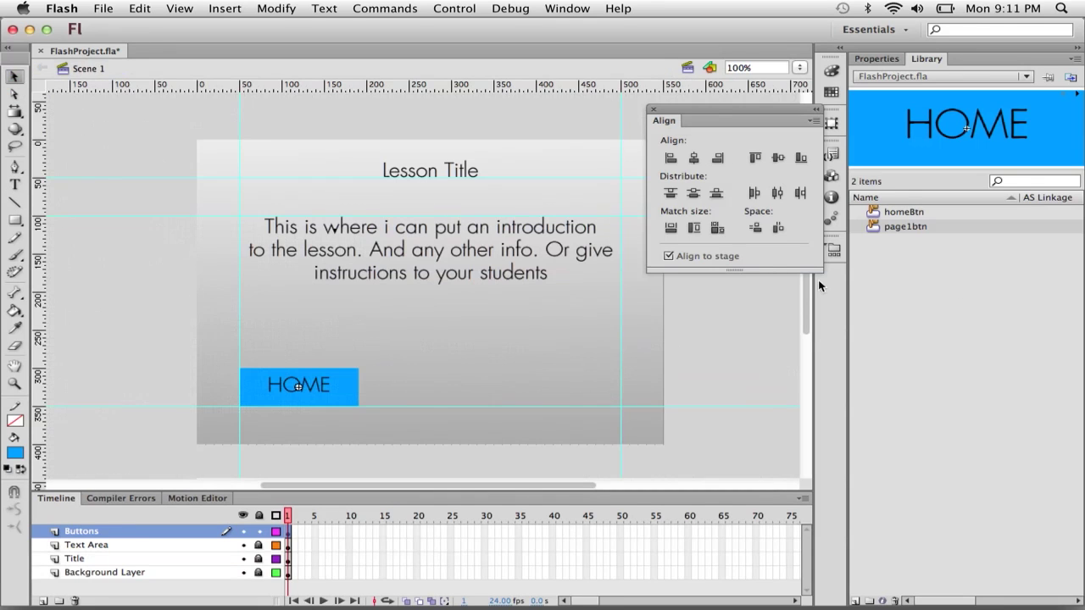
# - Place page1btn on the stage level with the HOME button and centre it horizontally on the stage
pyautogui.moveTo(904, 226); pyautogui.dragTo(412, 386)
pyautogui.press('Right')
pyautogui.press('Right')
pyautogui.press('Right')
pyautogui.press('Right')
pyautogui.press('Right')
pyautogui.press('Right')
pyautogui.press('Right')
pyautogui.press('Right')
pyautogui.press('Right')
pyautogui.press('Right')
pyautogui.press('Right')
pyautogui.press('Right')
pyautogui.press('Right')
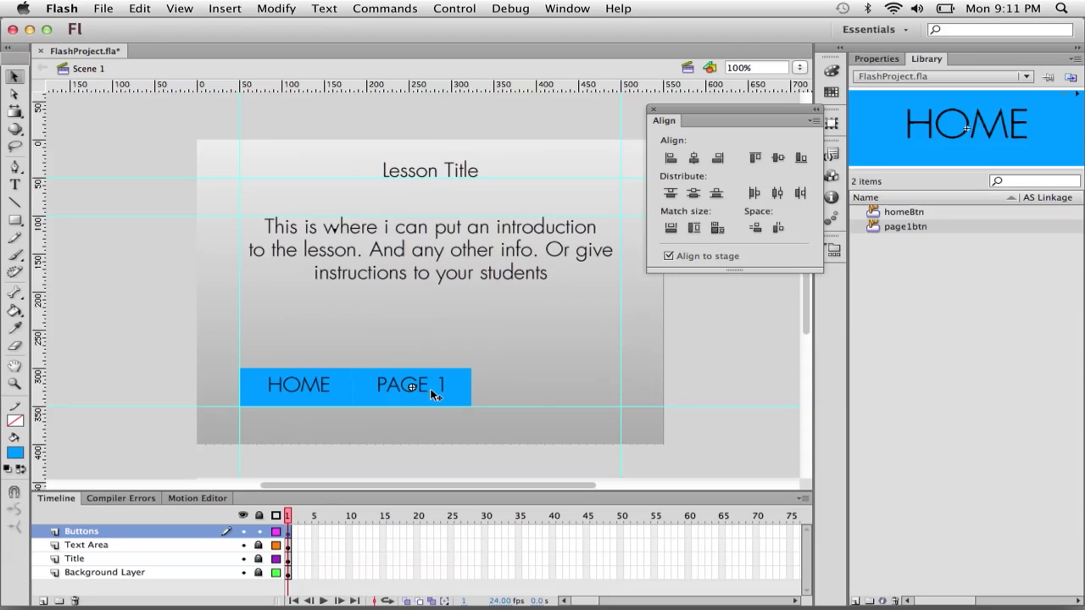
pyautogui.press('Right')
pyautogui.press('Right')
pyautogui.press('Right')
pyautogui.press('Right')
pyautogui.press('Right')
pyautogui.press('Right')
pyautogui.press('Right')
pyautogui.press('Right')
pyautogui.press('Right')
pyautogui.press('Right')
pyautogui.press('Right')
pyautogui.press('Right')
pyautogui.press('Right')
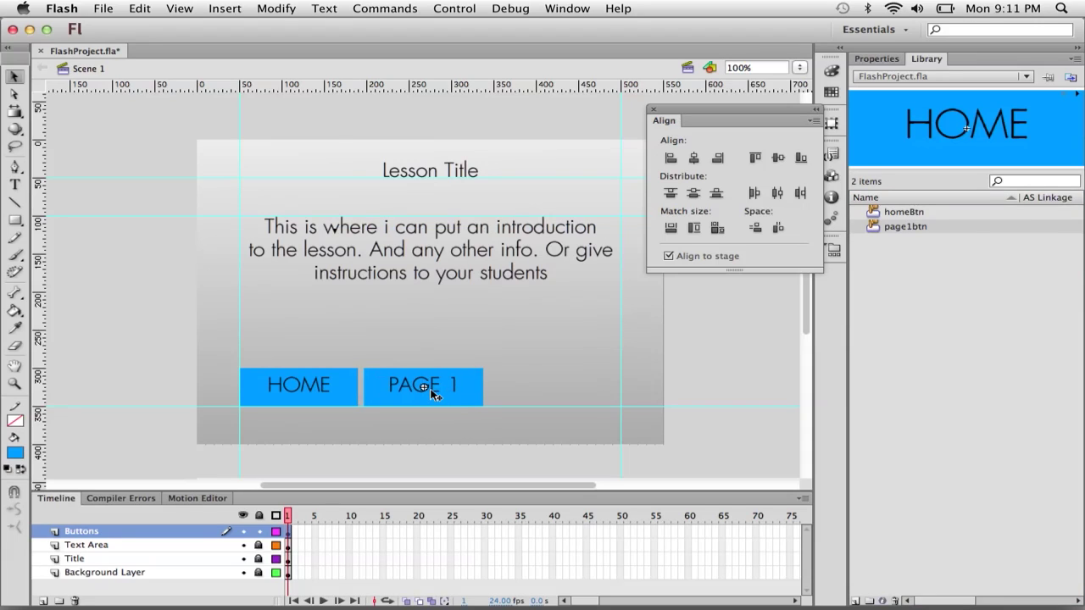
pyautogui.press('Right')
pyautogui.press('Right')
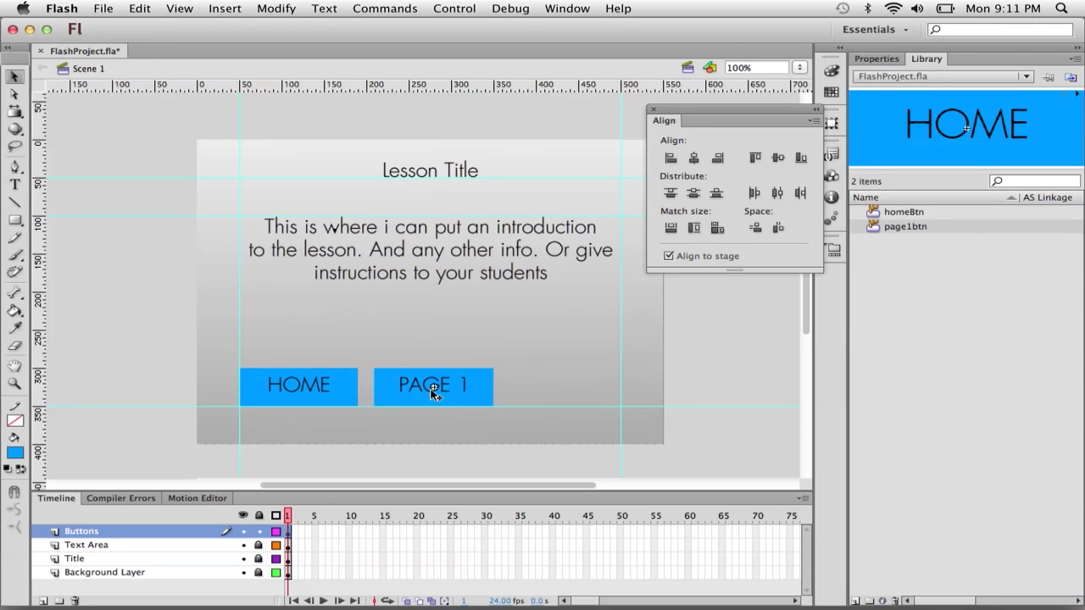
pyautogui.press('Left')
pyautogui.press('Left')
pyautogui.press('Left')
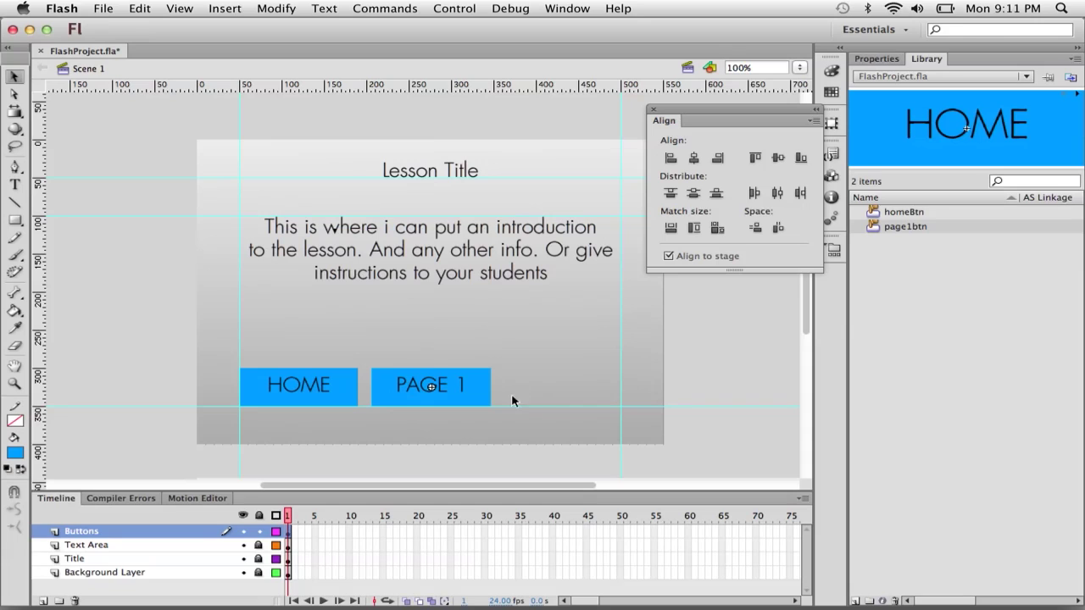
pyautogui.click(693, 159)
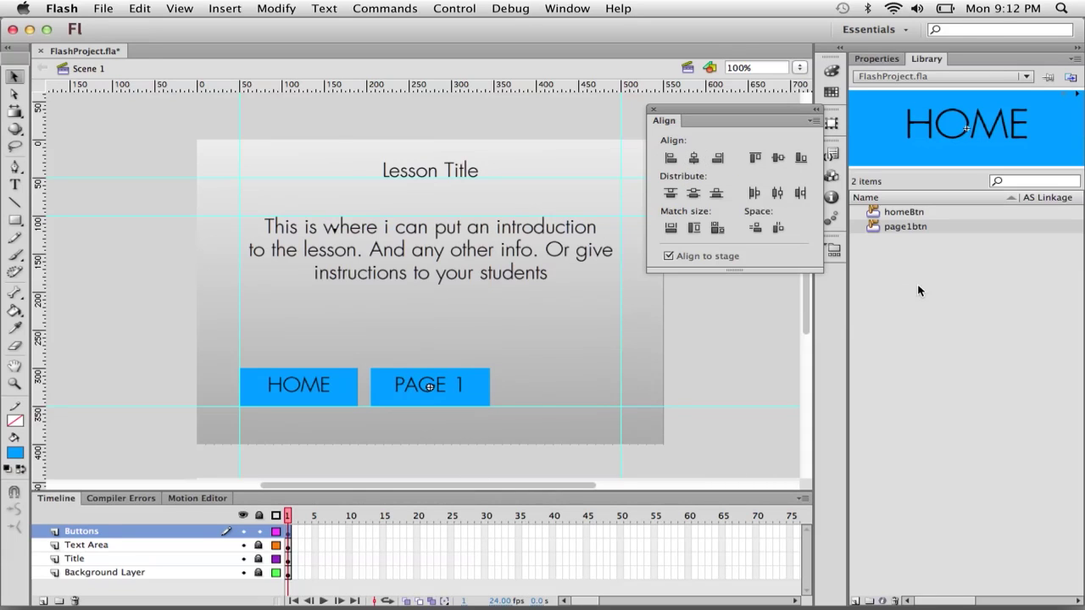
# - Duplicate the page1btn symbol in the library as a button named page2Btn
pyautogui.rightClick(897, 226)
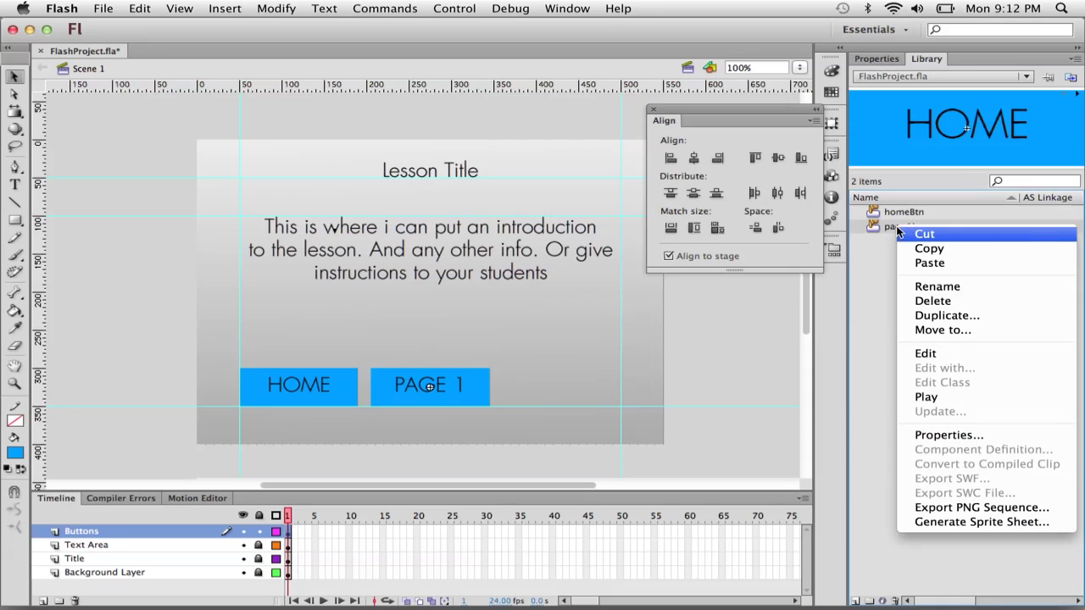
pyautogui.click(937, 317)
pyautogui.write('page2Btn')
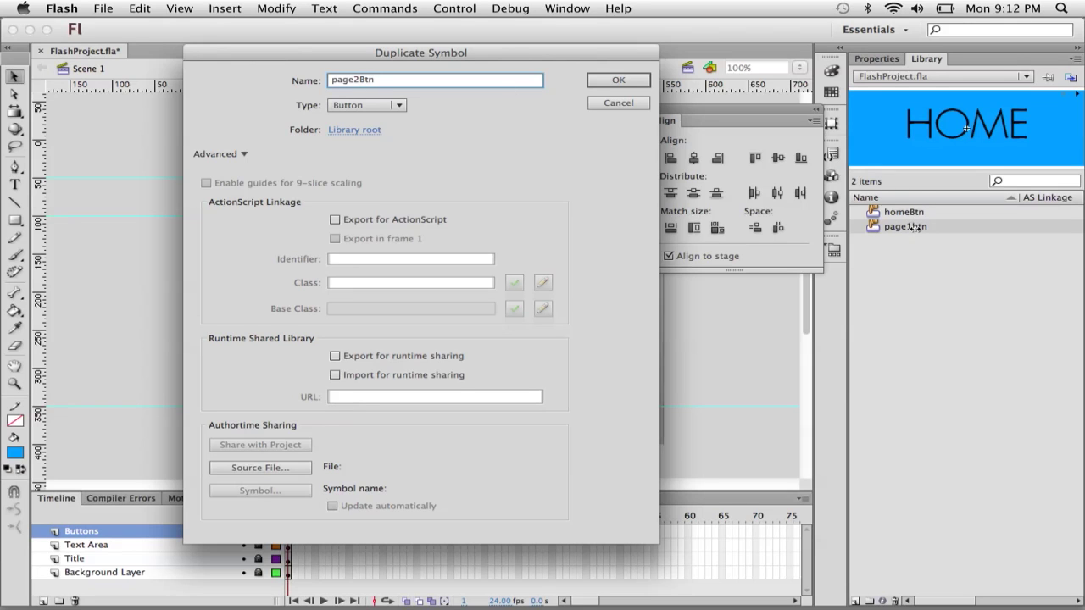
pyautogui.click(591, 79)
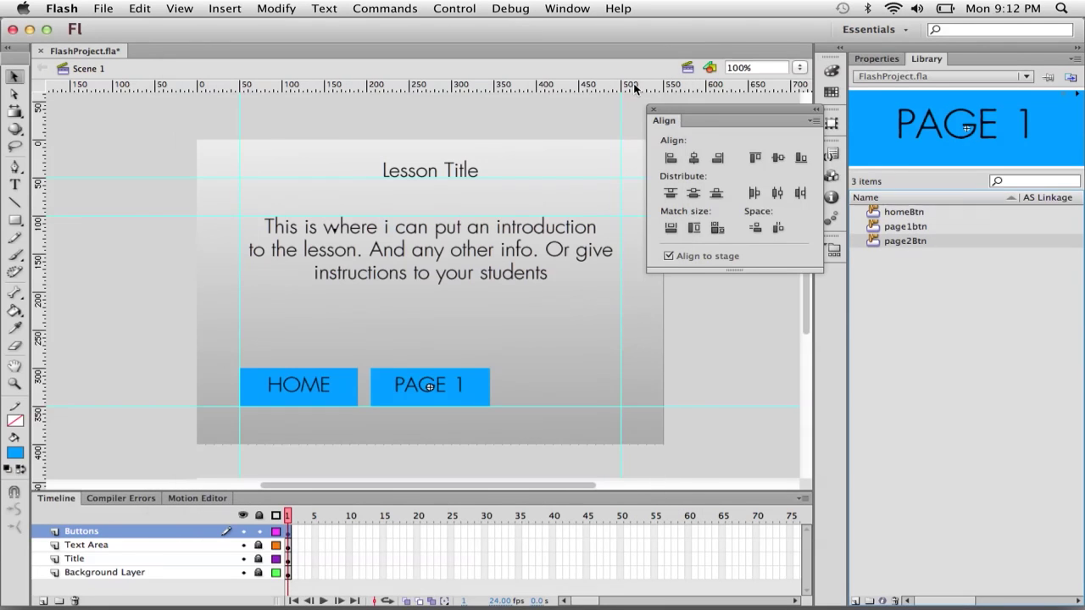
# - Rename the page1btn symbol in the library as page1Btn
pyautogui.click(913, 227)
pyautogui.click(915, 228)
pyautogui.click(917, 230)
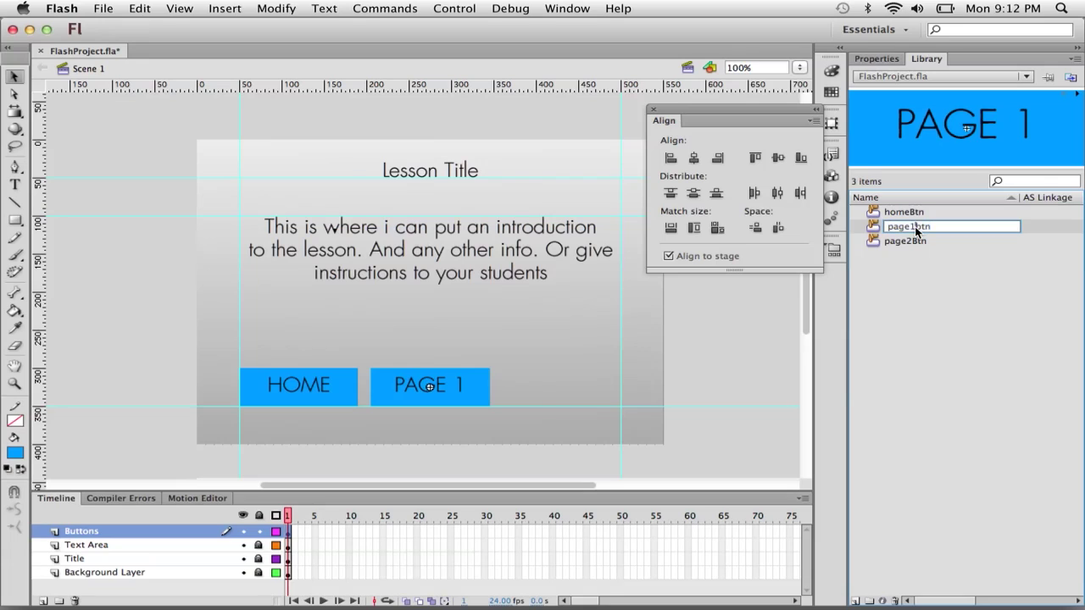
pyautogui.press('BackSpace')
pyautogui.write('B')
pyautogui.click(952, 245)
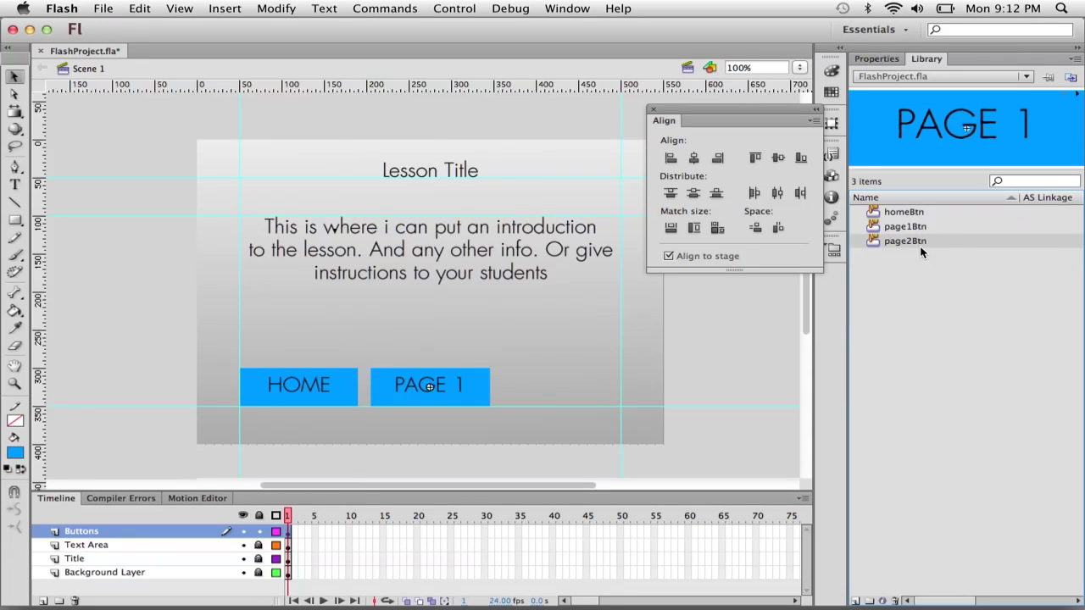
# - Change the text inside the page2Btn symbol to PAGE 2 and return to Scene 1
pyautogui.doubleClick(877, 243)
pyautogui.press('t')
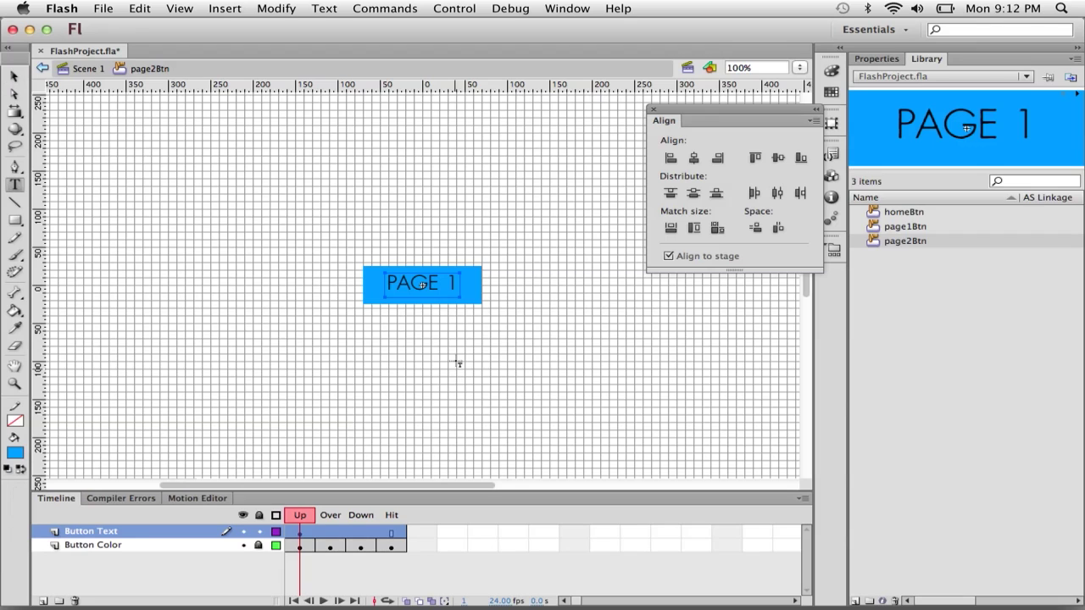
pyautogui.doubleClick(452, 282)
pyautogui.write('2')
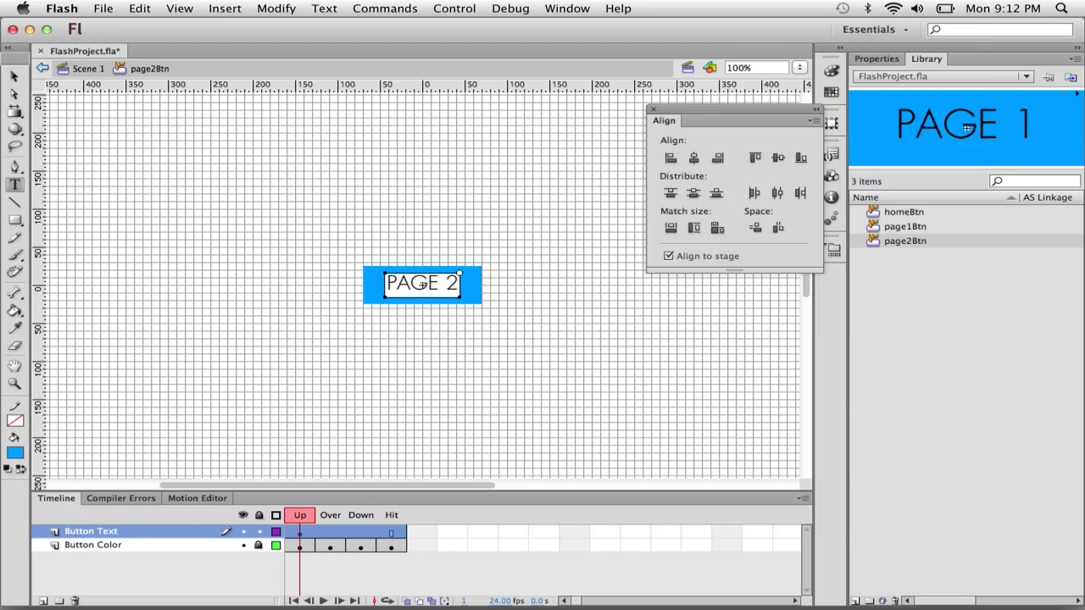
pyautogui.click(14, 77)
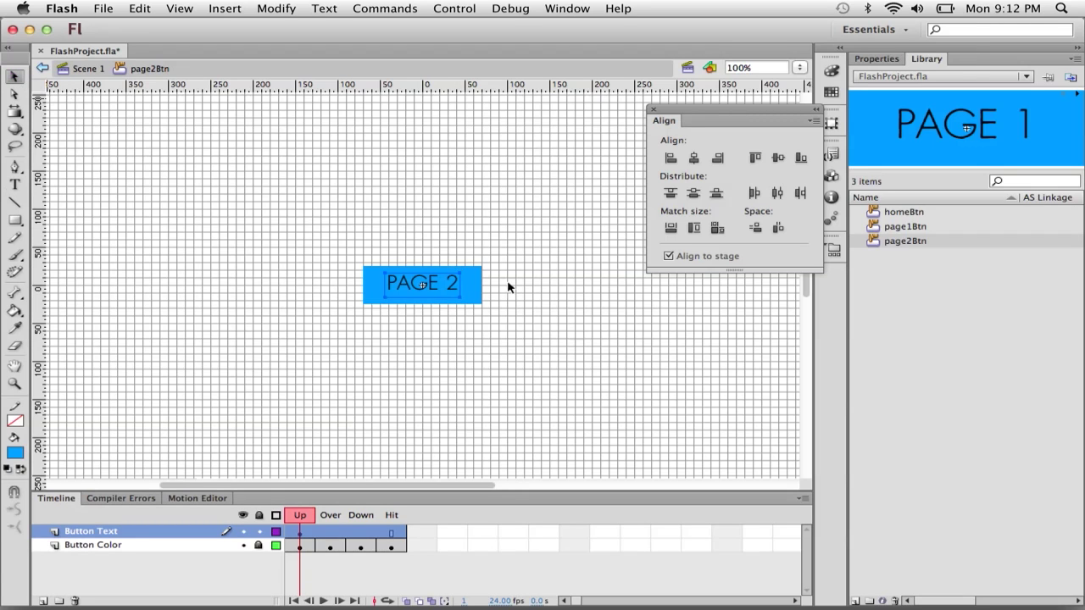
pyautogui.click(88, 69)
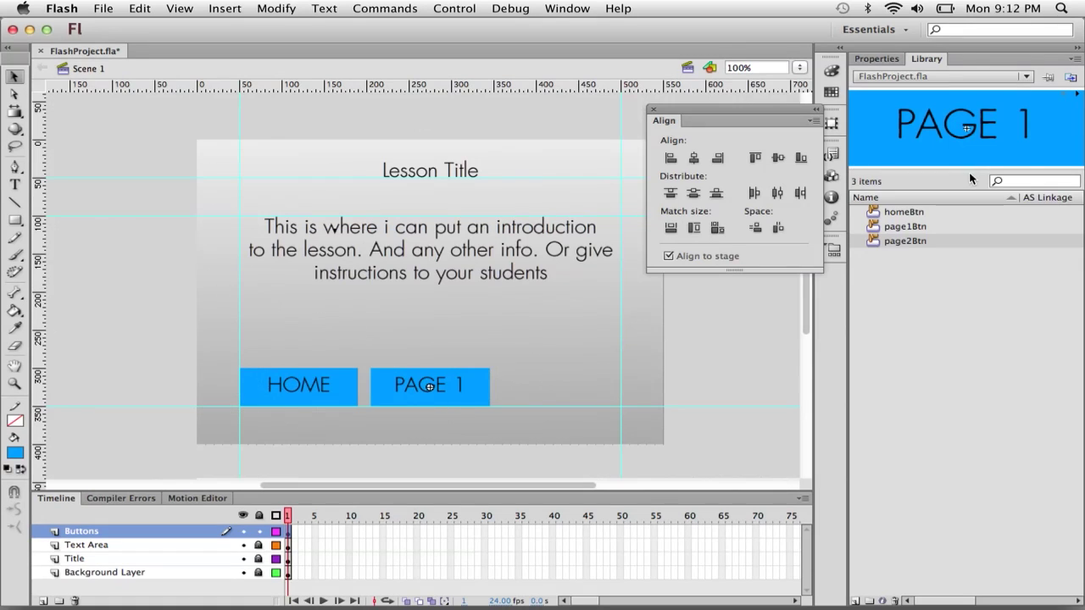
# - Place page2Btn on the stage beside the PAGE 1 button, with its edges on the right and bottom guides
pyautogui.moveTo(901, 241); pyautogui.dragTo(579, 386)
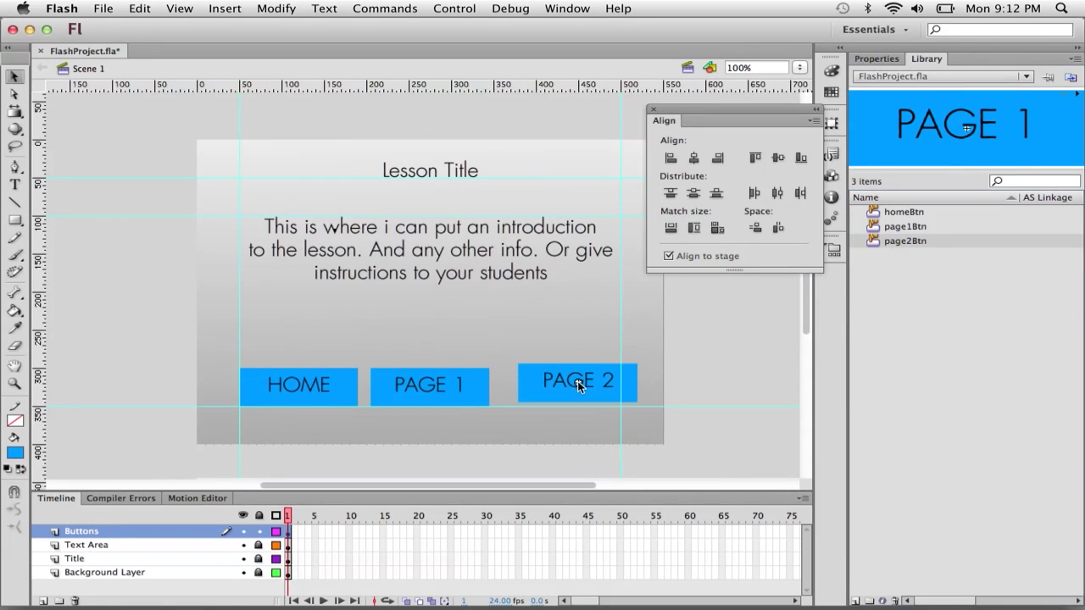
pyautogui.press('Left')
pyautogui.press('Left')
pyautogui.press('Left')
pyautogui.press('Left')
pyautogui.press('Left')
pyautogui.press('Left')
pyautogui.press('Left')
pyautogui.press('Left')
pyautogui.press('Left')
pyautogui.press('Left')
pyautogui.press('Left')
pyautogui.press('Left')
pyautogui.press('Left')
pyautogui.press('Left')
pyautogui.press('Left')
pyautogui.press('Left')
pyautogui.press('Left')
pyautogui.press('Left')
pyautogui.press('Left')
pyautogui.press('Down')
pyautogui.press('Down')
pyautogui.press('Down')
pyautogui.press('Down')
pyautogui.press('Down')
pyautogui.press('Down')
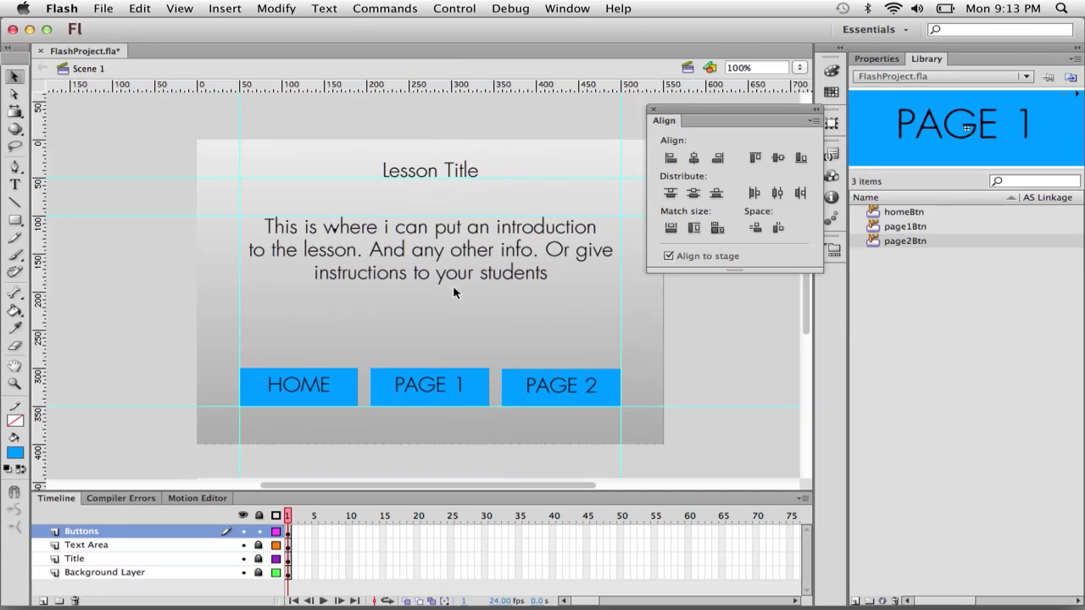
# - Unlock the Title layer and change the stage's title text to LESSON TITLE
pyautogui.click(259, 559)
pyautogui.click(414, 173)
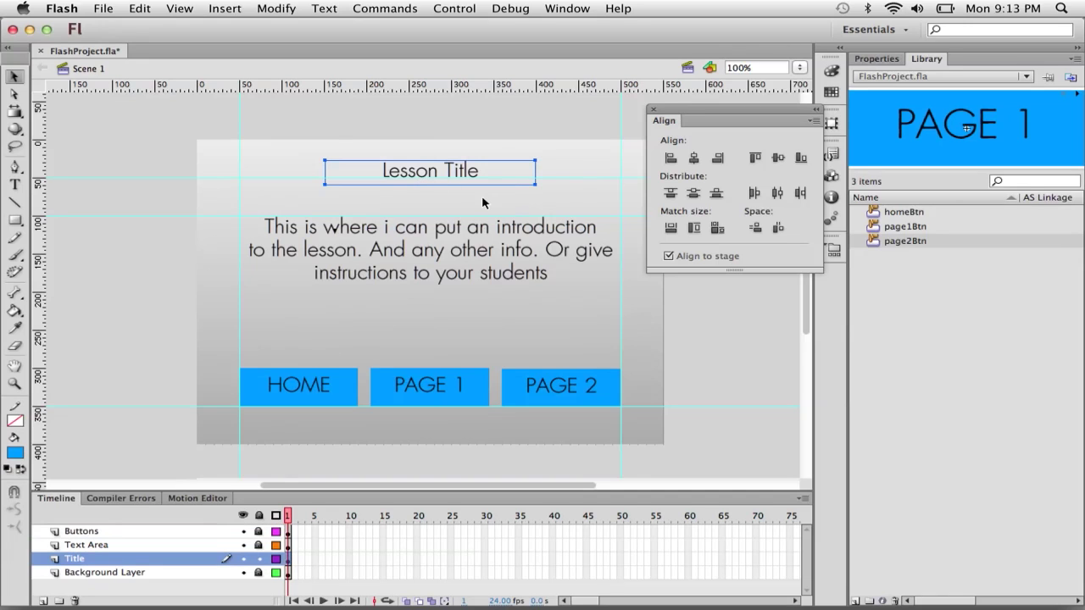
pyautogui.press('t')
pyautogui.moveTo(480, 170); pyautogui.dragTo(381, 172)
pyautogui.write('LESSON TITLE')
pyautogui.click(15, 77)
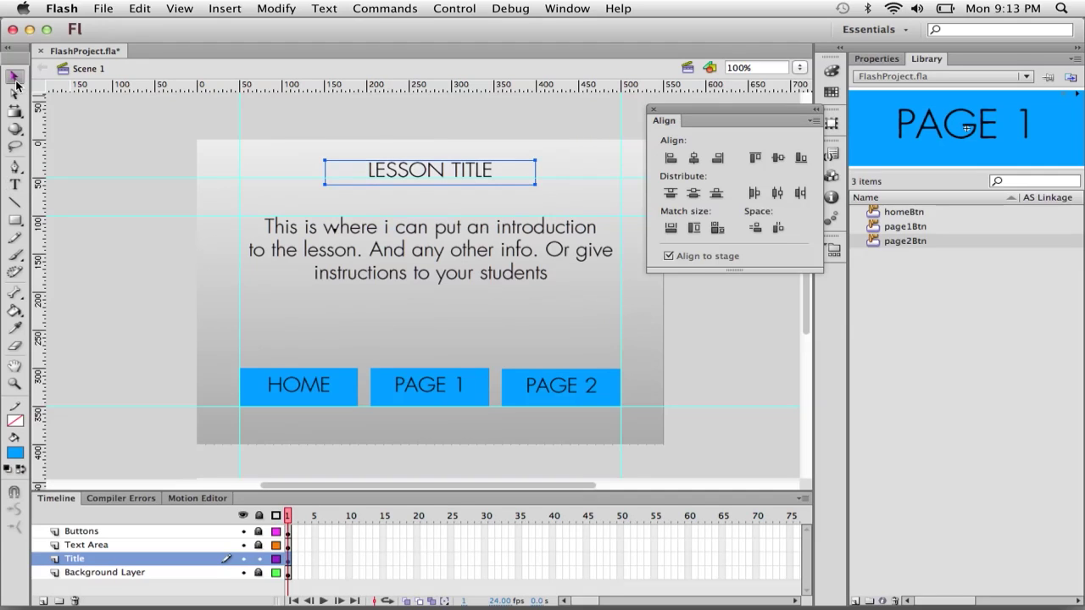
pyautogui.click(729, 349)
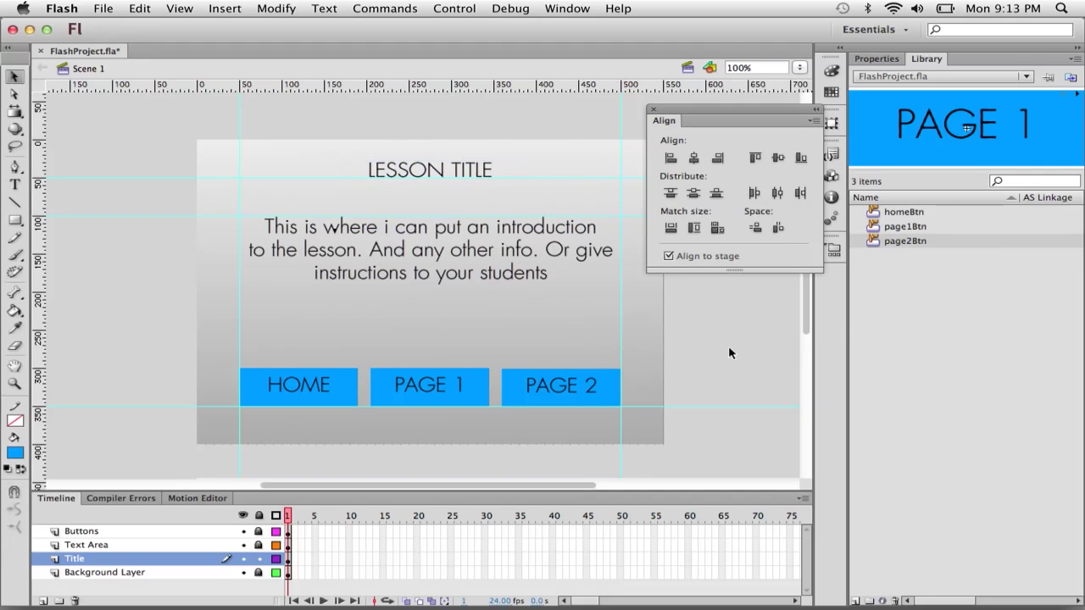
# - Set the font size of the LESSON TITLE text to 40 pt
pyautogui.click(437, 178)
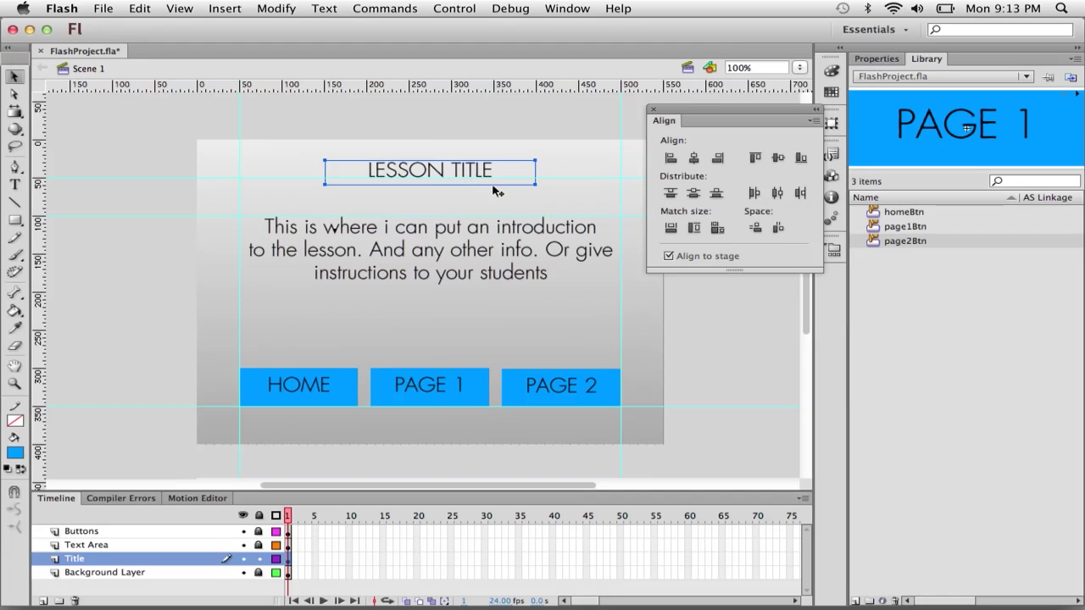
pyautogui.moveTo(532, 183); pyautogui.dragTo(559, 195)
pyautogui.press('t')
pyautogui.moveTo(512, 170); pyautogui.dragTo(355, 170)
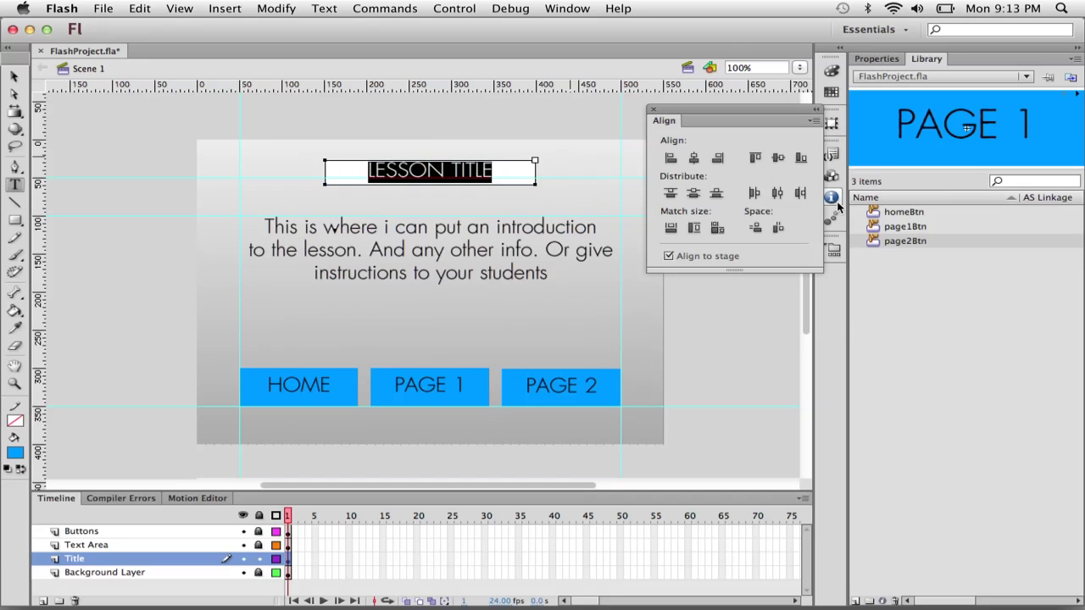
pyautogui.click(878, 57)
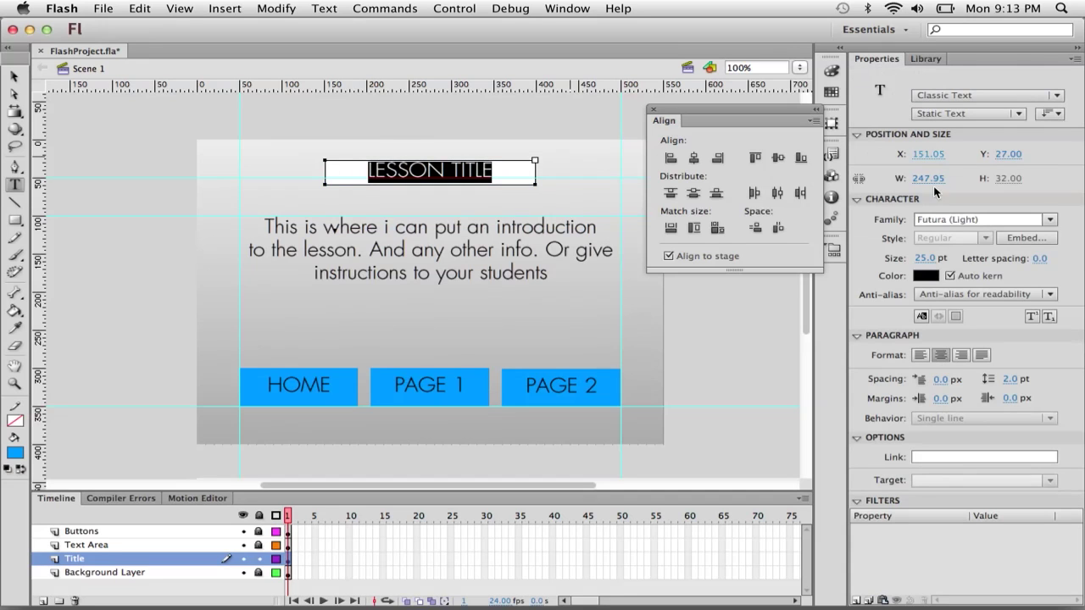
pyautogui.moveTo(925, 258); pyautogui.dragTo(940, 258)
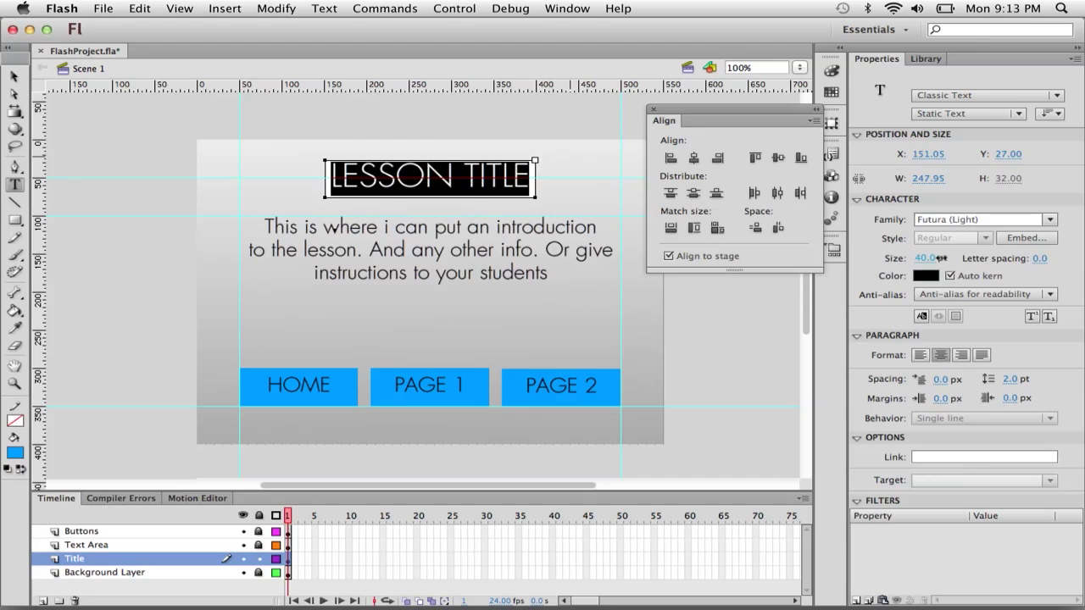
# - Nudge the LESSON TITLE text straight up to a Y position of 14
pyautogui.click(14, 77)
pyautogui.moveTo(428, 175); pyautogui.dragTo(424, 172)
pyautogui.press('Up')
pyautogui.press('Up')
pyautogui.press('Up')
pyautogui.press('Up')
pyautogui.press('Up')
pyautogui.press('Up')
pyautogui.press('Up')
pyautogui.press('Up')
pyautogui.press('Up')
pyautogui.press('Up')
pyautogui.press('Up')
pyautogui.press('Up')
pyautogui.press('Up')
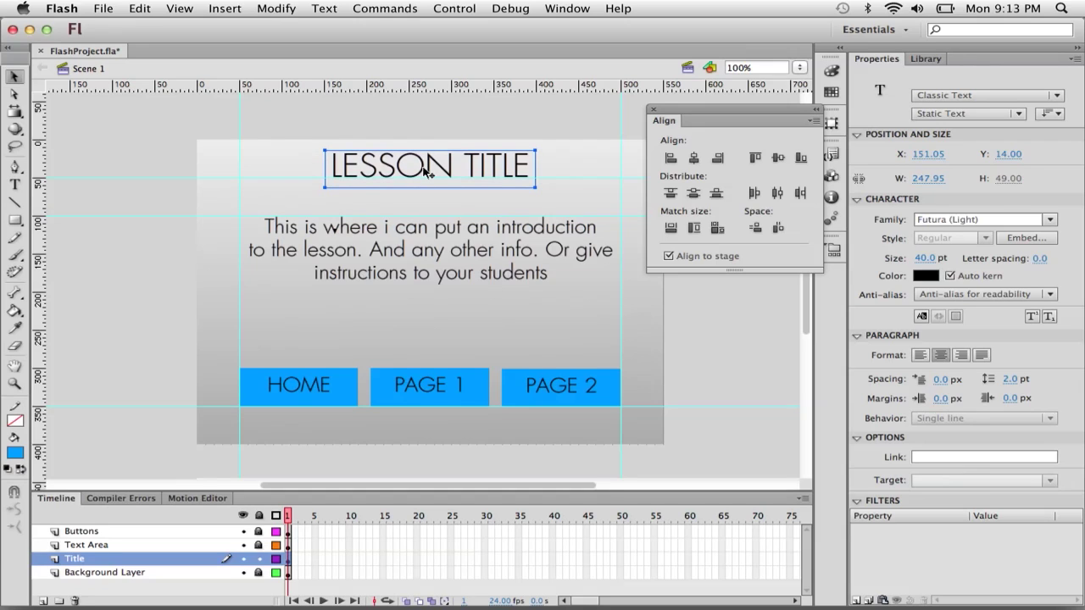
# - Show the library, enlarge the timeline area and save the document
pyautogui.click(926, 59)
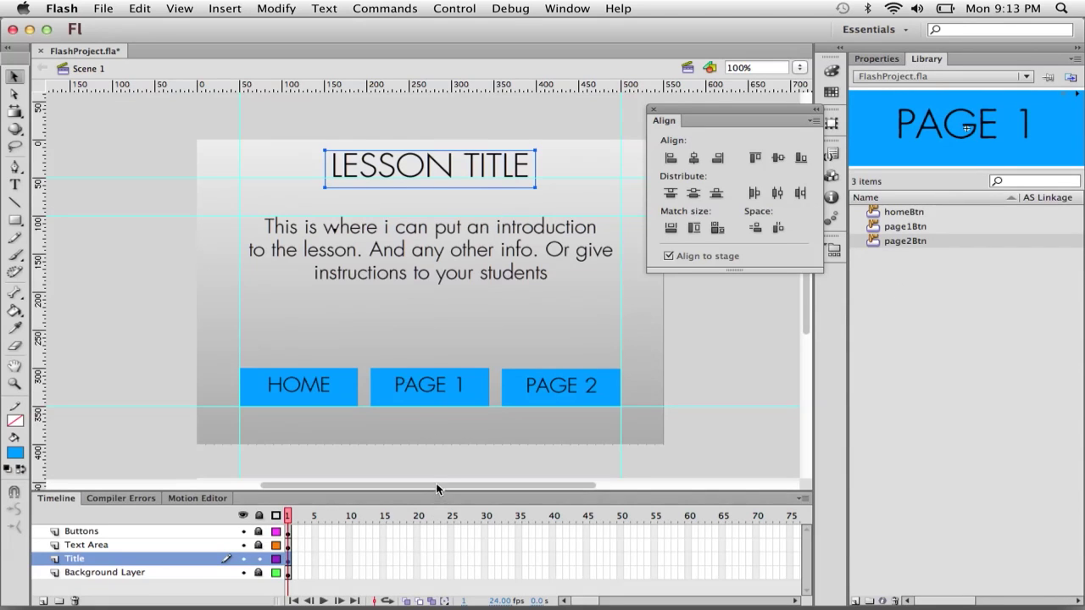
pyautogui.moveTo(439, 492); pyautogui.dragTo(441, 462)
pyautogui.press('super+s')
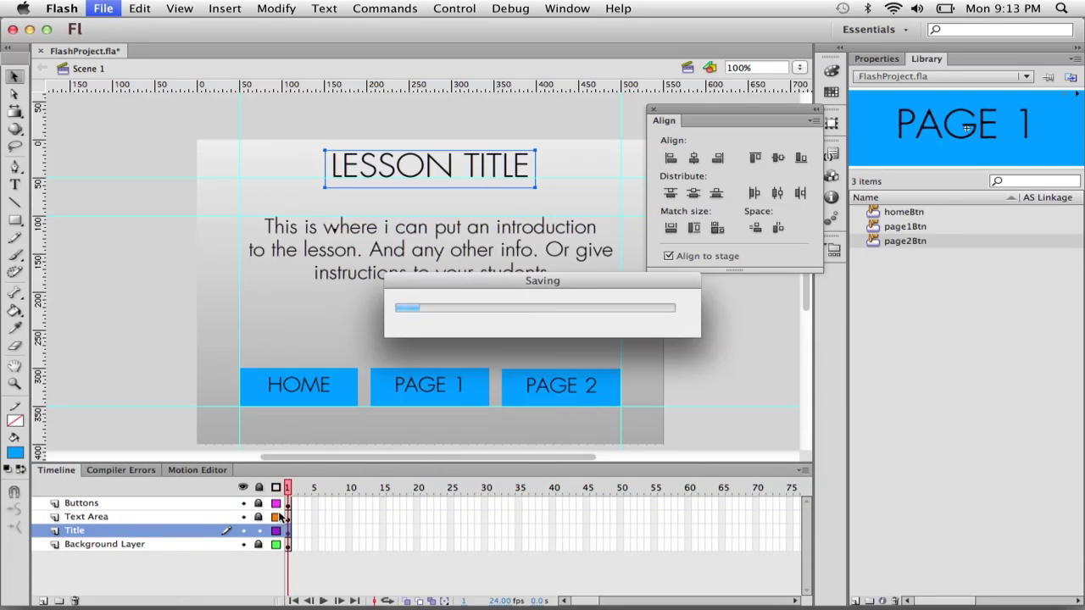
# - Test the movie, try the rollovers of the HOME, PAGE 1 and PAGE 2 buttons, and close the preview
pyautogui.click(455, 8)
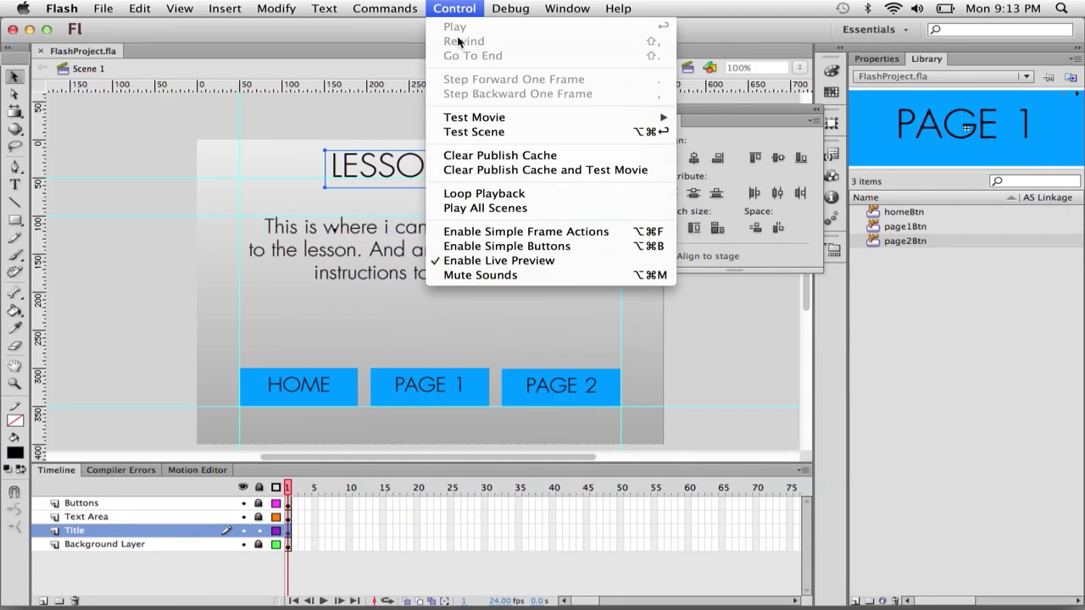
pyautogui.moveTo(467, 119)
pyautogui.click(705, 197)
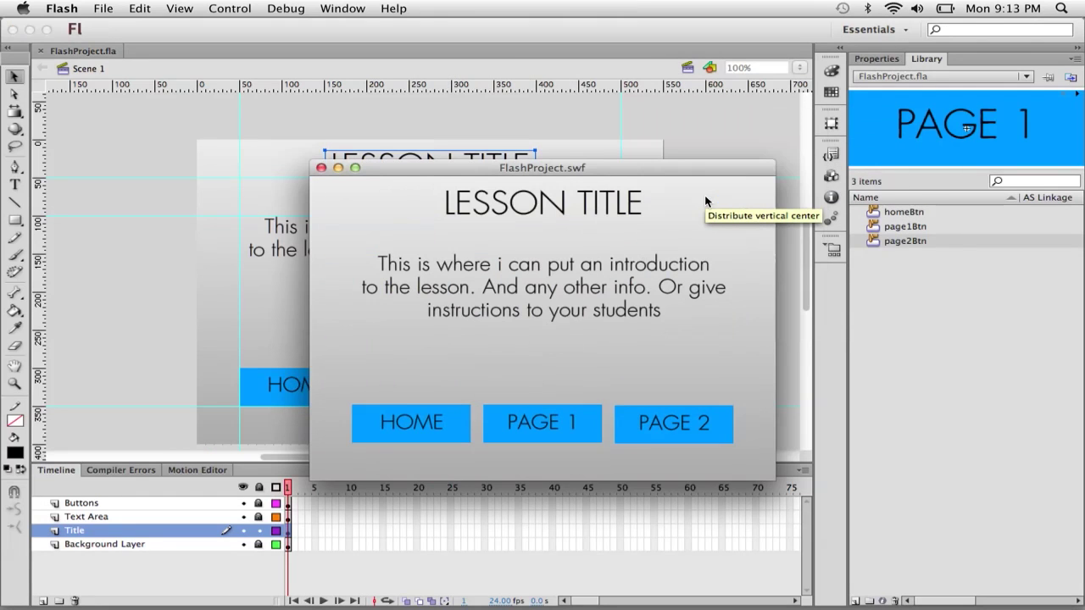
pyautogui.click(502, 439)
pyautogui.click(432, 439)
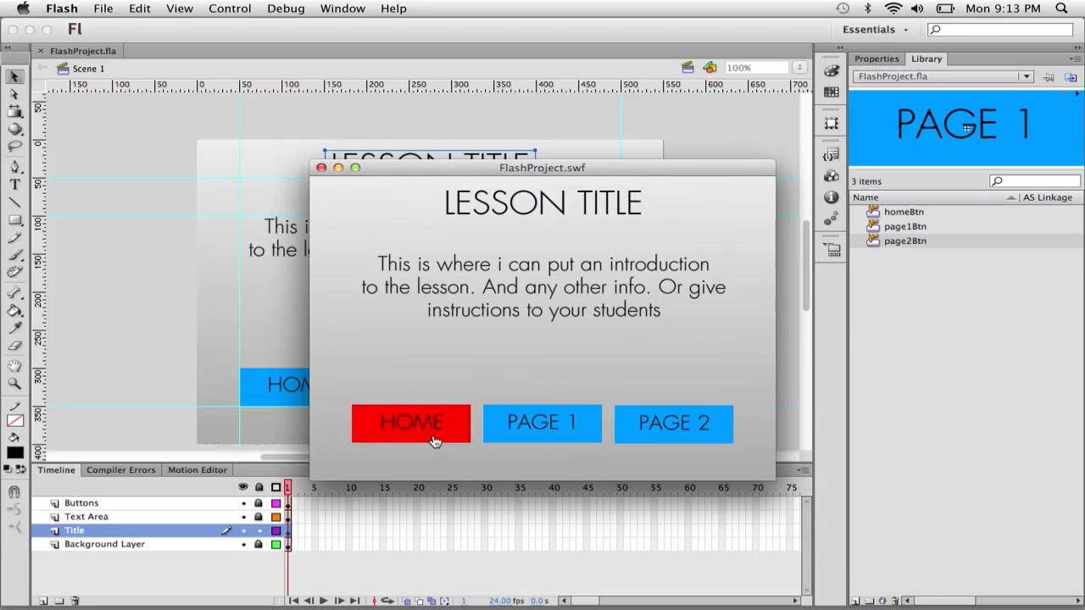
pyautogui.click(641, 424)
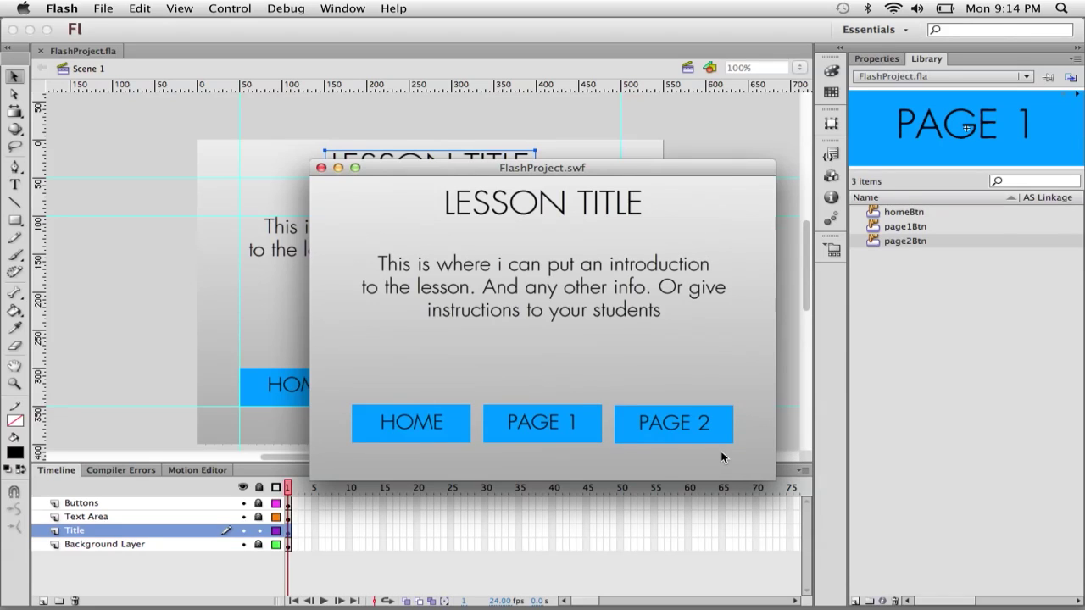
pyautogui.click(321, 169)
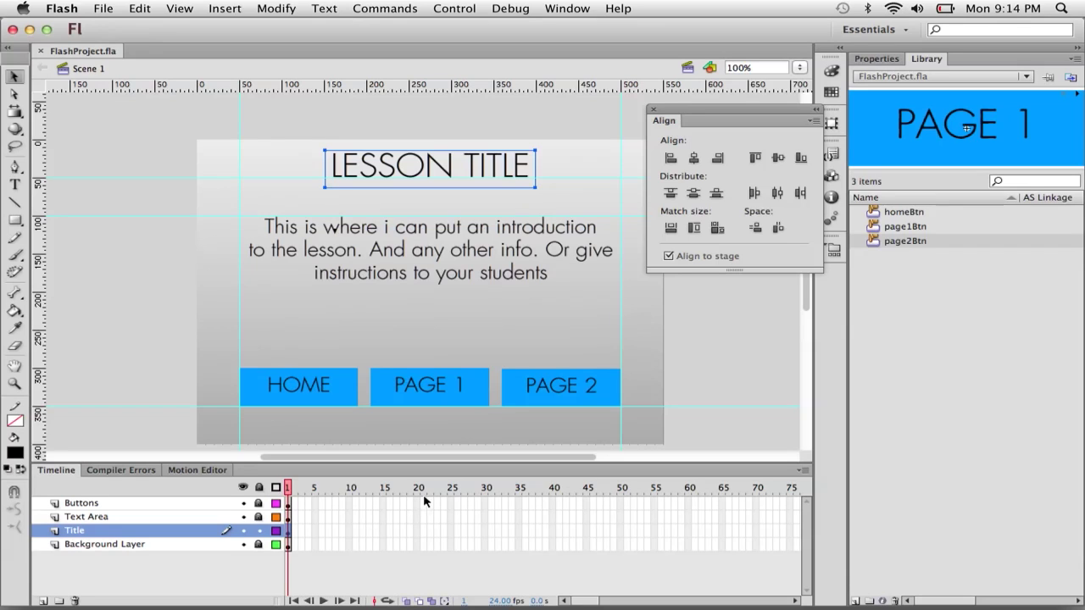
# - Insert keyframes at frame 24 on the Buttons, Text Area, Title and Background layers
pyautogui.moveTo(444, 499); pyautogui.dragTo(449, 549)
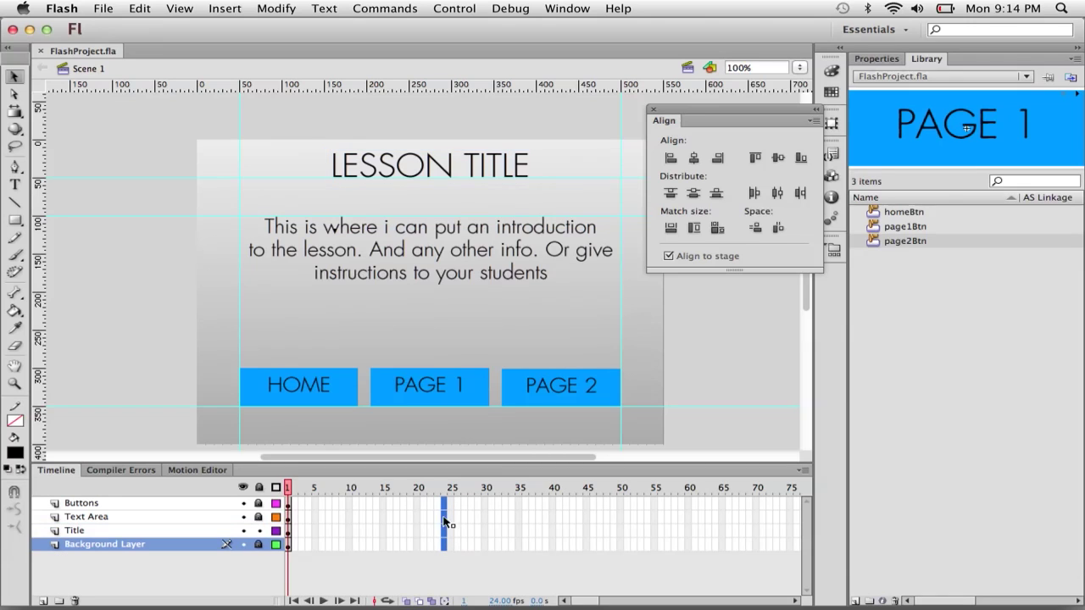
pyautogui.rightClick(442, 507)
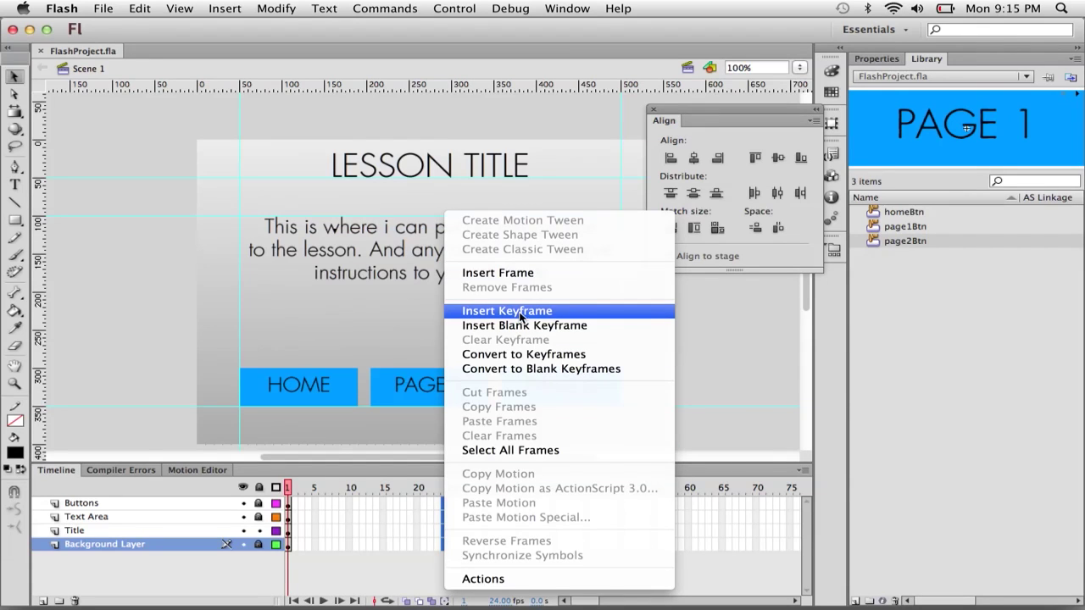
pyautogui.click(521, 311)
pyautogui.click(442, 531)
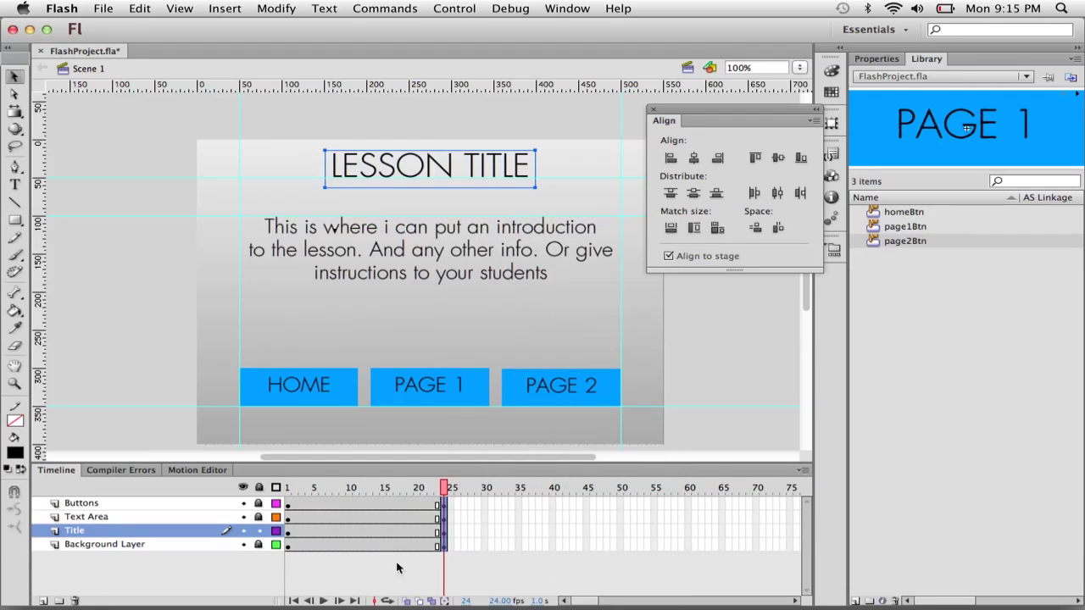
# - In frame 1 of the Title layer, move the LESSON TITLE text up off the stage, just above its upper edge
pyautogui.moveTo(441, 491)
pyautogui.mouseDown()
pyautogui.moveTo(286, 498)
pyautogui.moveTo(452, 491)
pyautogui.mouseUp()
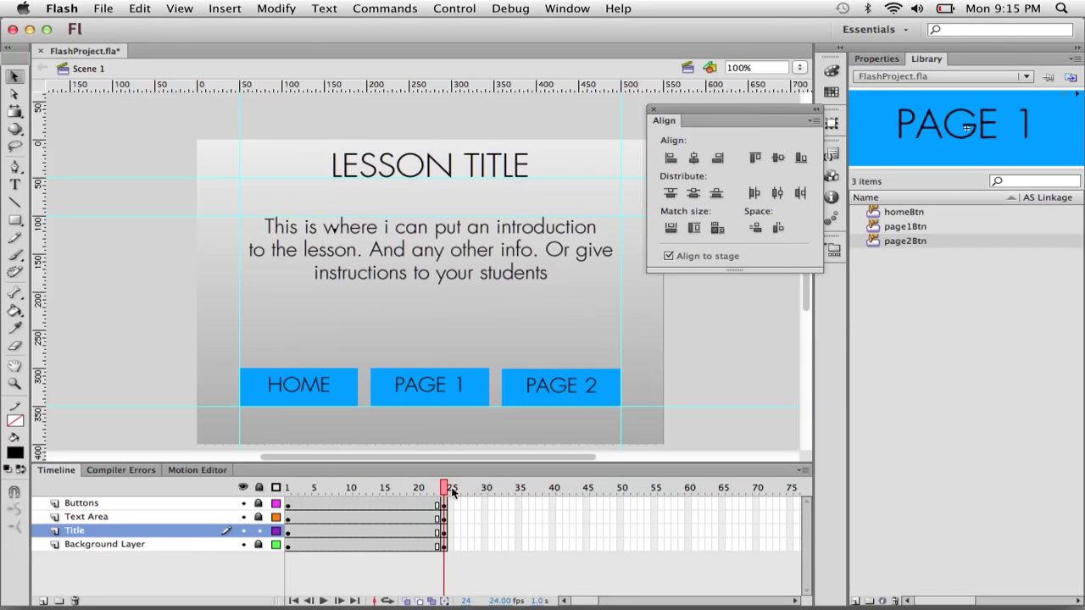
pyautogui.click(450, 161)
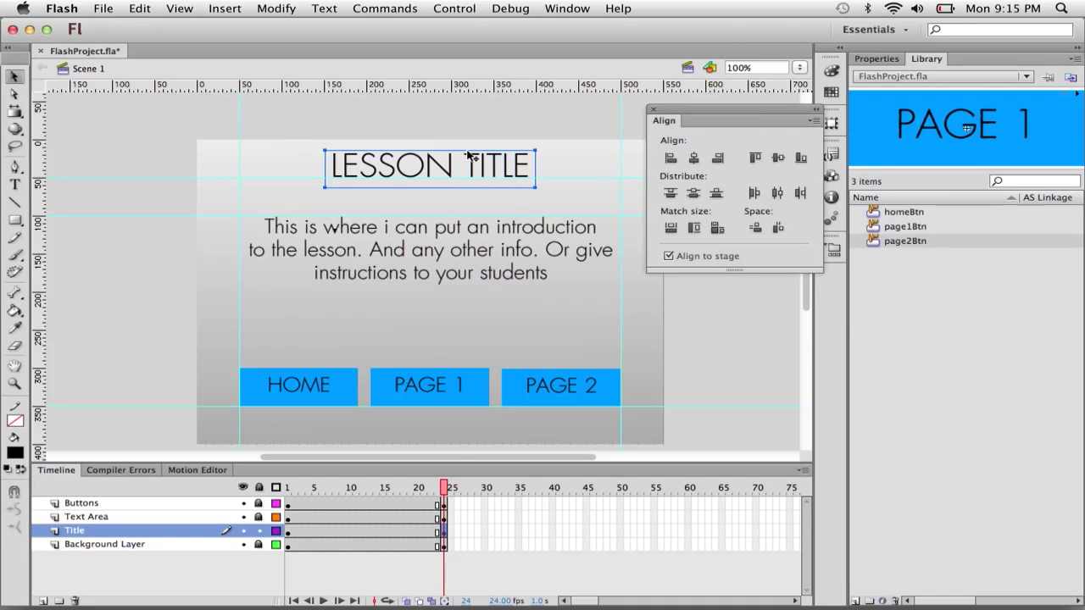
pyautogui.moveTo(447, 483); pyautogui.dragTo(288, 488)
pyautogui.click(288, 533)
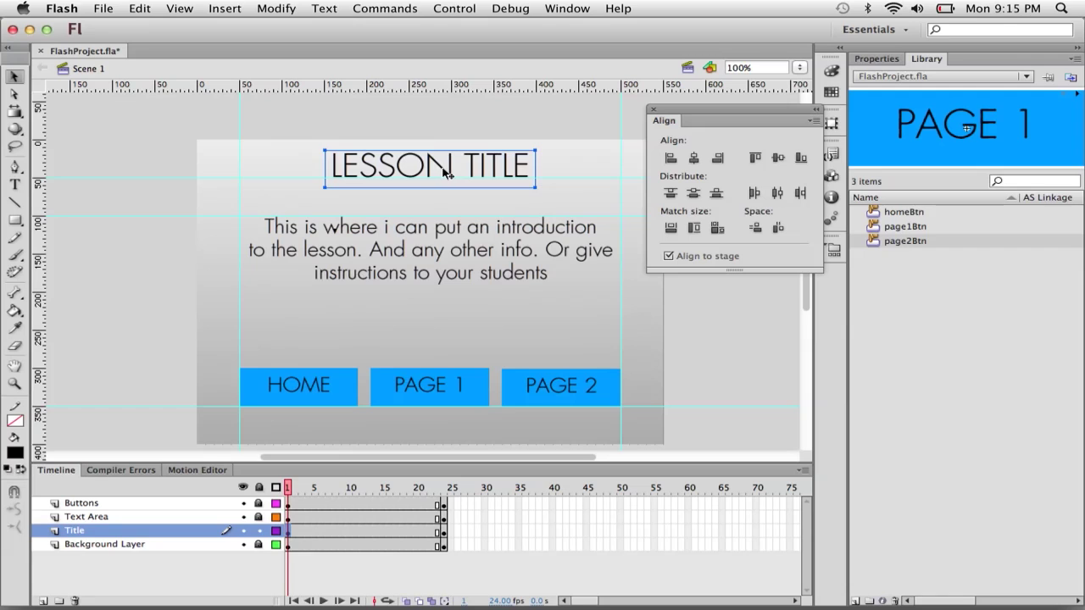
pyautogui.moveTo(448, 172); pyautogui.dragTo(448, 114)
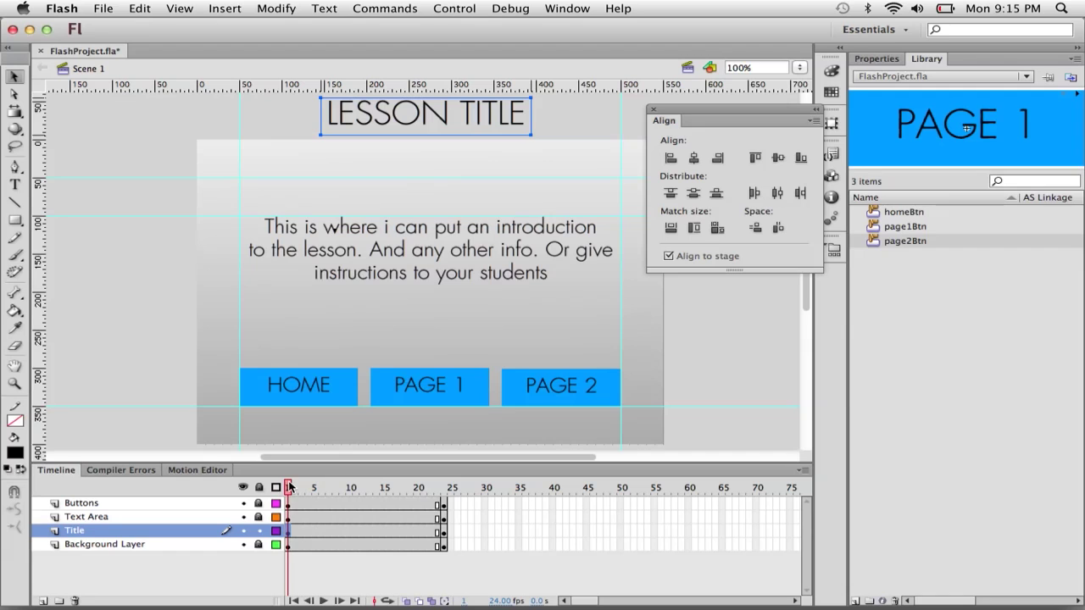
# - Save the document, test the movie to check the title's appearance, and close the preview
pyautogui.moveTo(289, 488); pyautogui.dragTo(457, 481)
pyautogui.press('super+s')
pyautogui.click(454, 8)
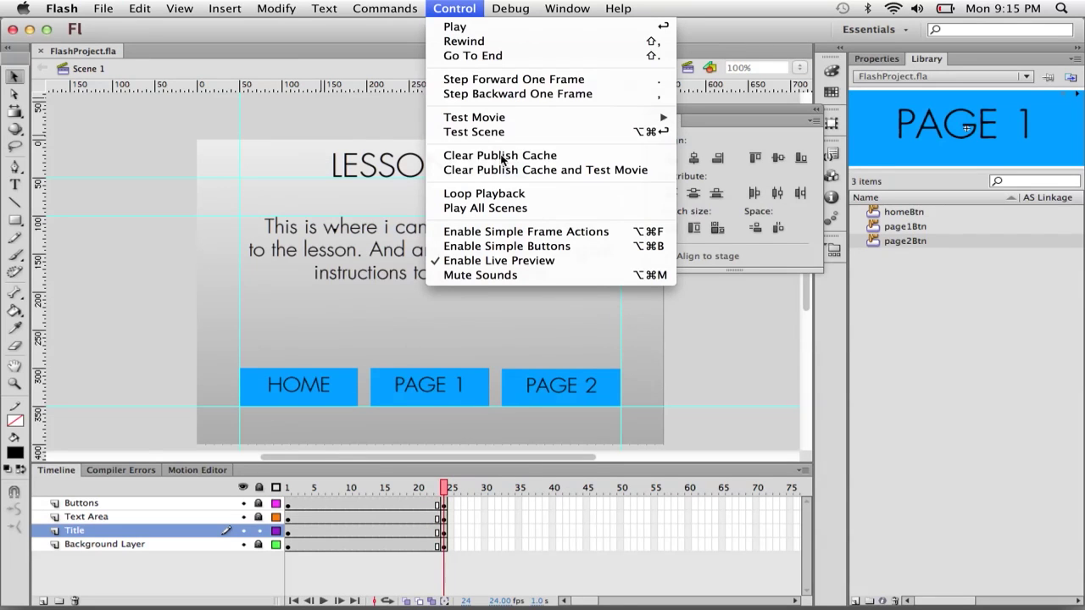
pyautogui.moveTo(531, 123)
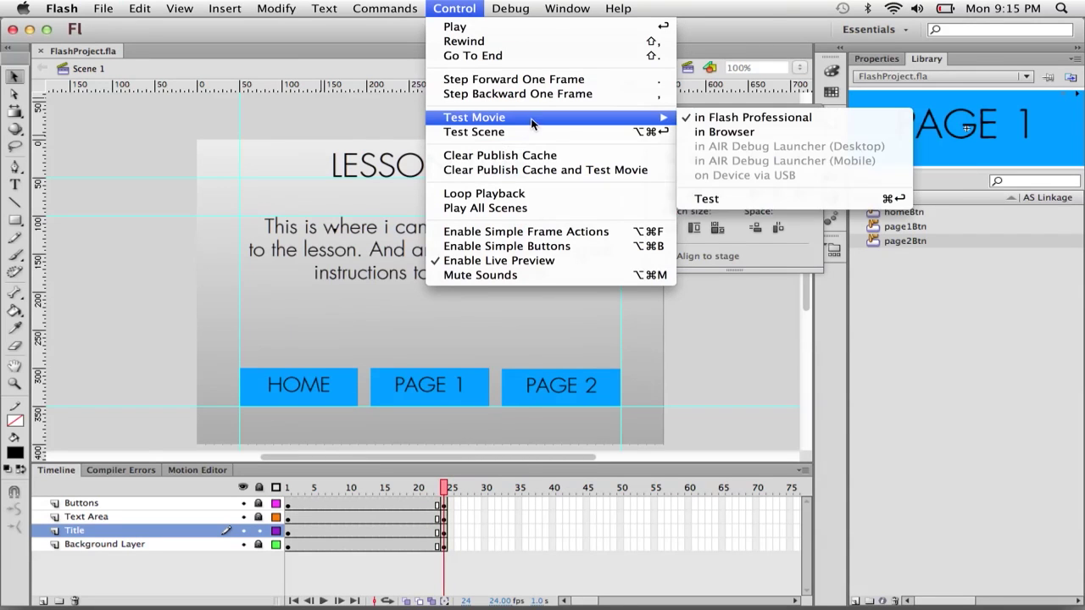
pyautogui.click(707, 198)
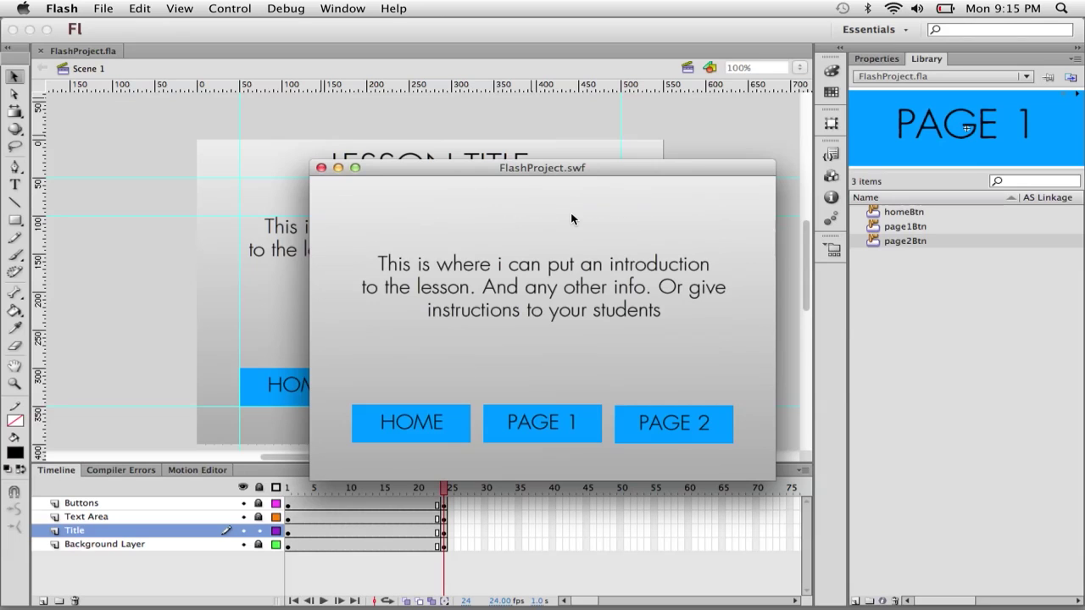
pyautogui.click(321, 167)
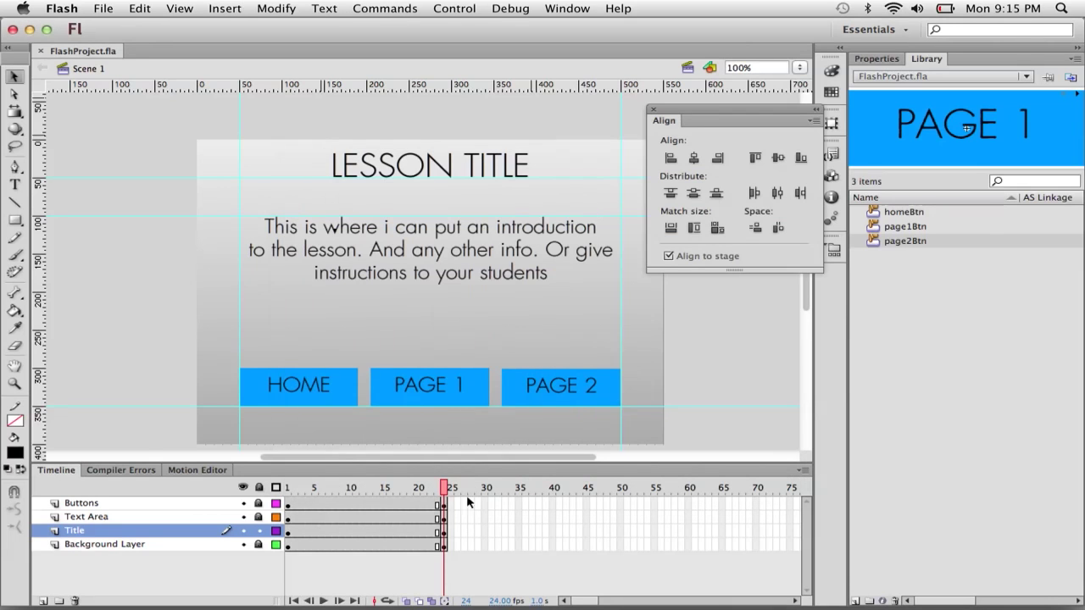
# - Play and scrub the timeline between frames 1 and 24 to examine how the title changes position
pyautogui.moveTo(442, 484)
pyautogui.mouseDown()
pyautogui.moveTo(289, 485)
pyautogui.moveTo(452, 480)
pyautogui.mouseUp()
pyautogui.press('Return')
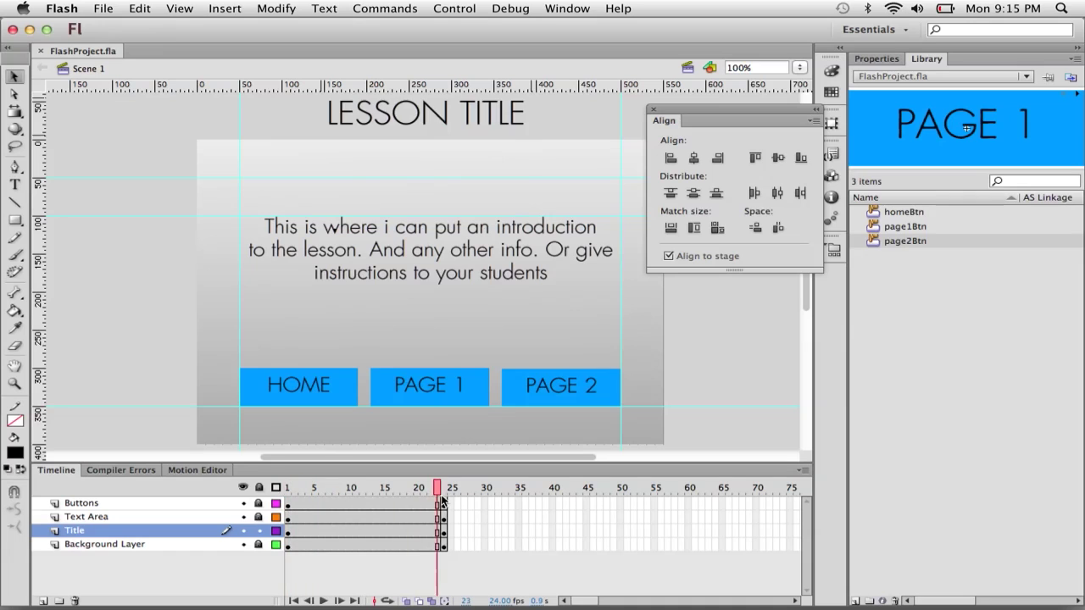
pyautogui.hotkey('shift', ',')
pyautogui.moveTo(294, 508); pyautogui.dragTo(448, 507)
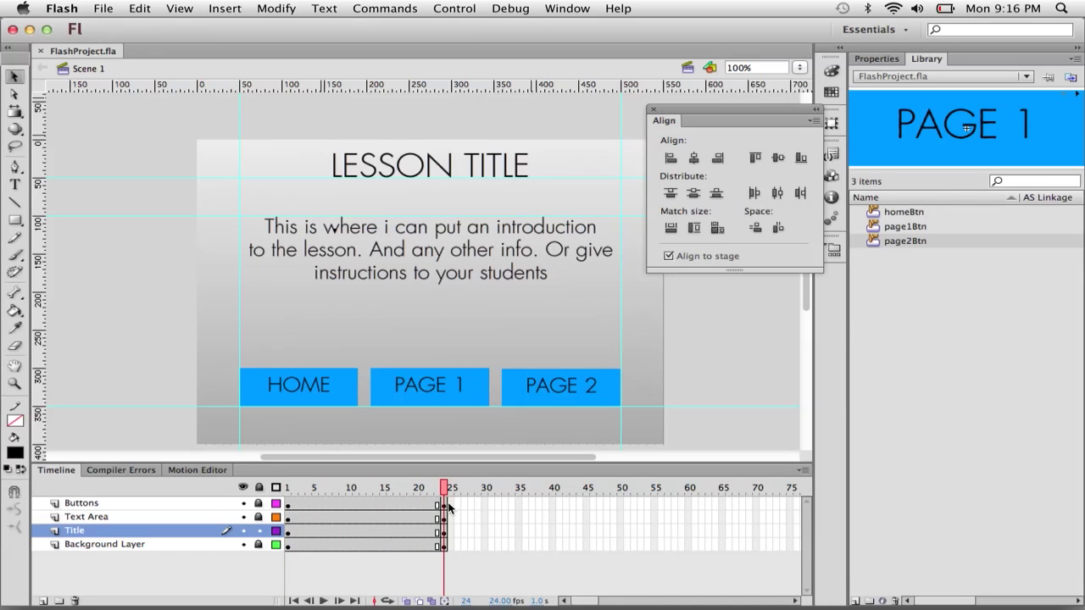
pyautogui.press('Return')
pyautogui.moveTo(450, 523); pyautogui.dragTo(289, 519)
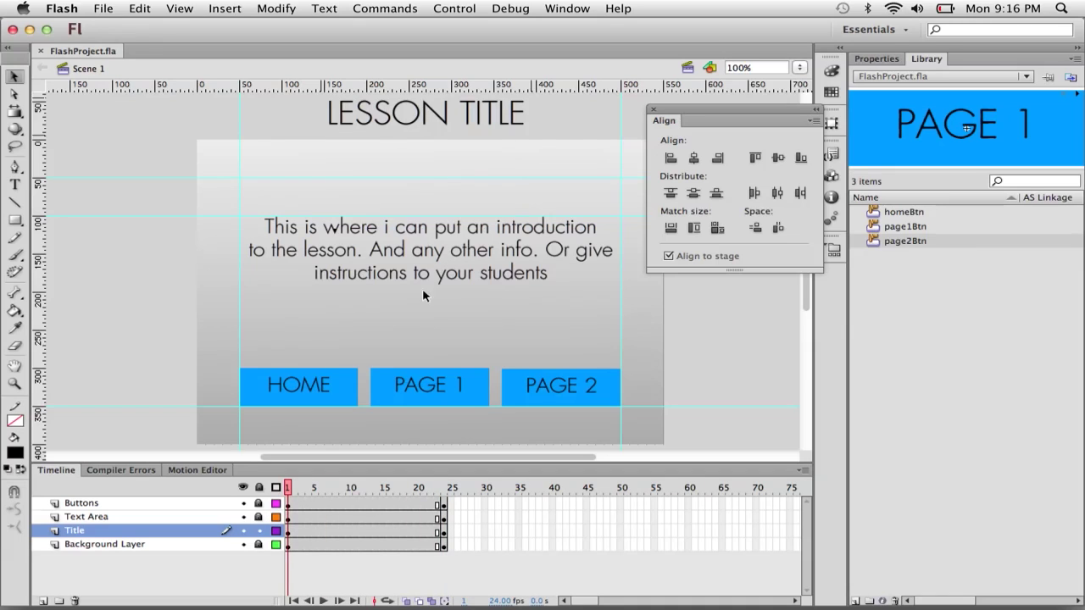
# - Create a classic tween on the Title layer between the keyframes at frames 1 and 24
pyautogui.click(289, 536)
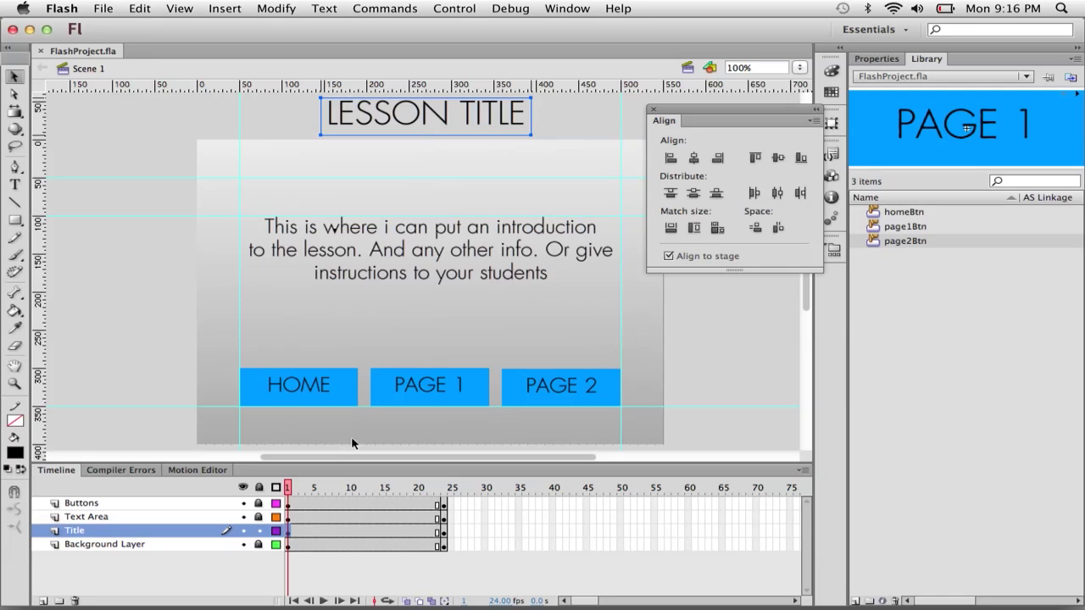
pyautogui.moveTo(288, 490); pyautogui.dragTo(334, 509)
pyautogui.click(336, 531)
pyautogui.rightClick(337, 532)
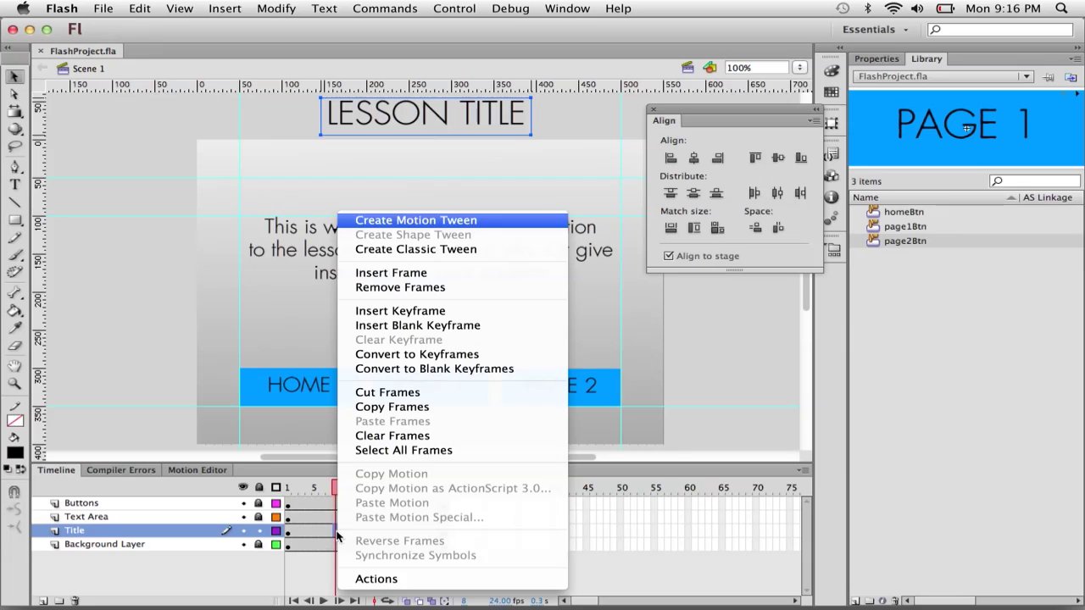
pyautogui.click(444, 250)
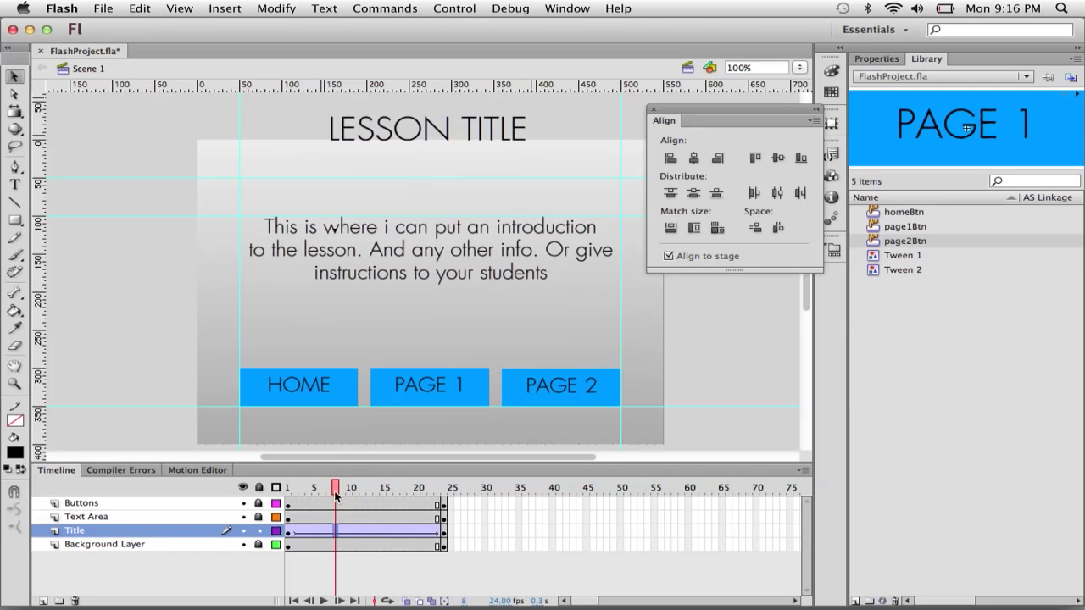
# - Play the timeline from frame 1 to preview the title's tween
pyautogui.moveTo(335, 496); pyautogui.dragTo(286, 495)
pyautogui.press('Return')
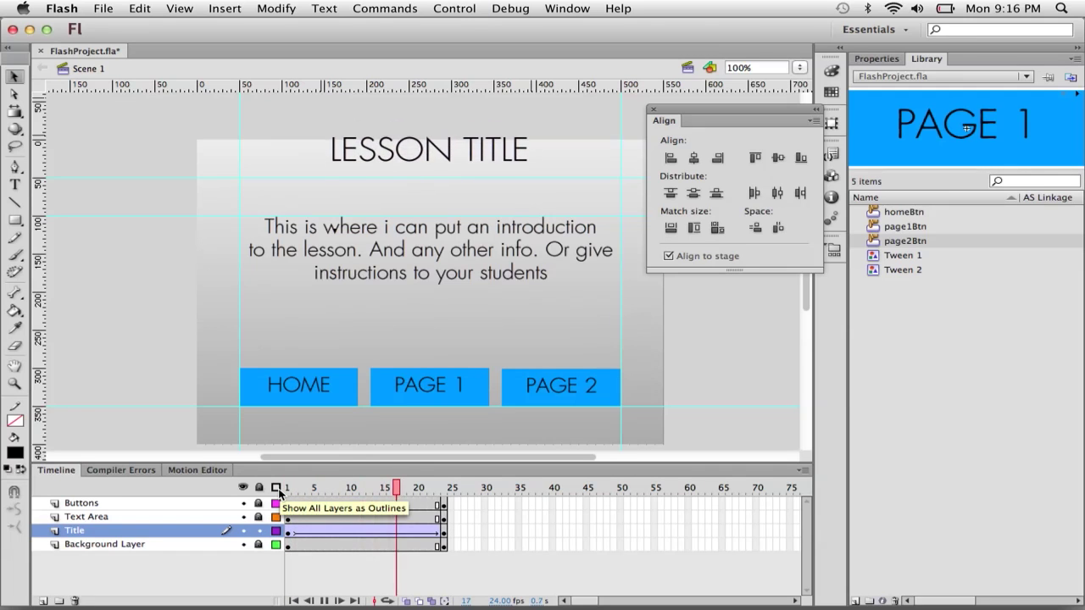
pyautogui.press('Return')
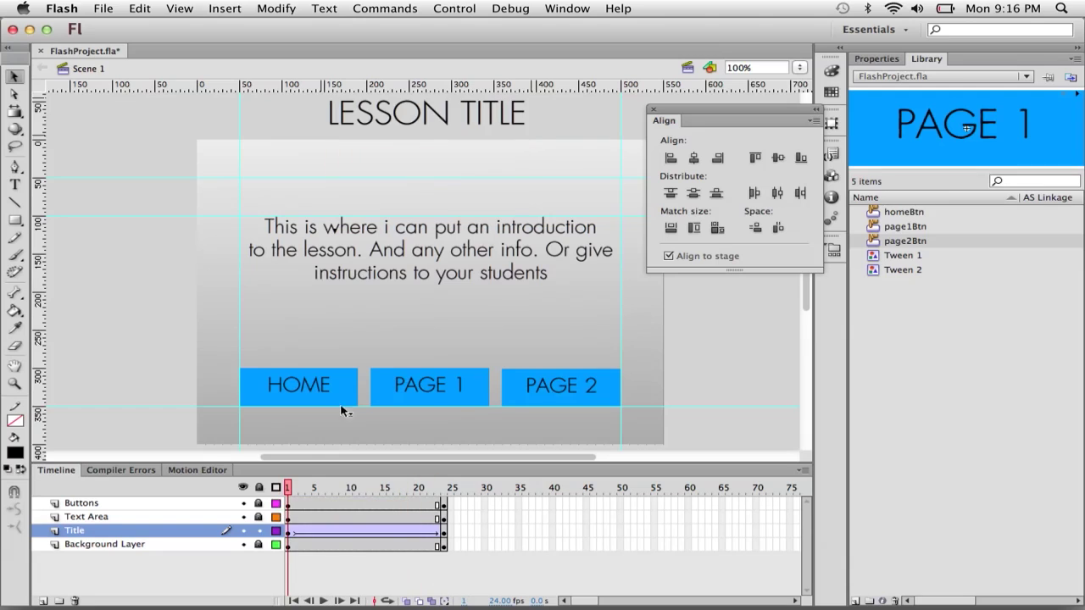
# - Unlock the Text Area layer and move its introduction text at frame 1 completely off the stage's left side
pyautogui.click(259, 517)
pyautogui.click(415, 276)
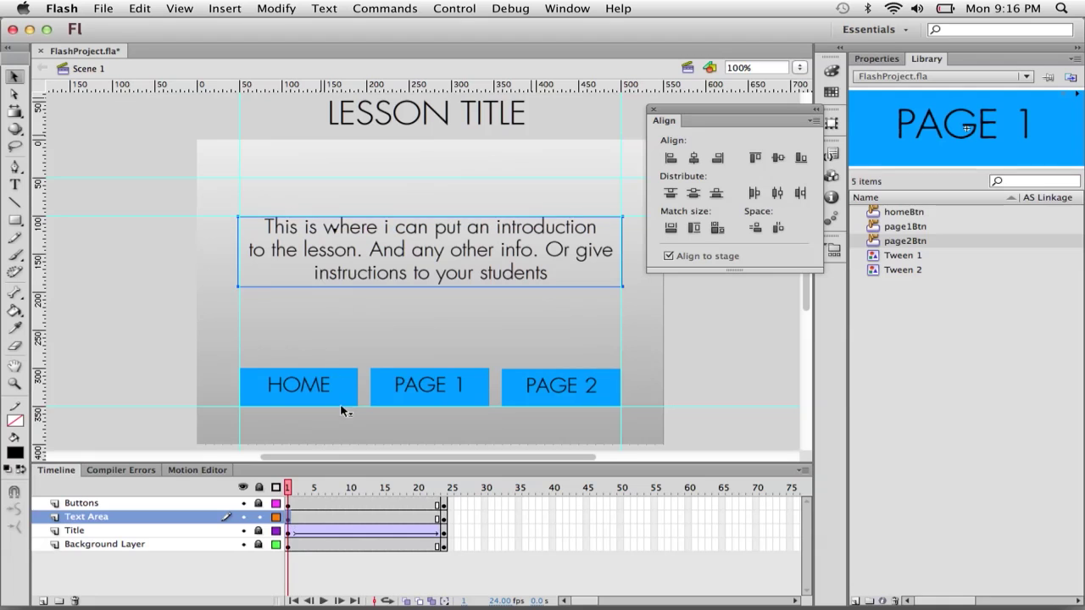
pyautogui.moveTo(451, 267); pyautogui.dragTo(185, 272)
pyautogui.press('super+minus')
pyautogui.moveTo(398, 251); pyautogui.dragTo(180, 254)
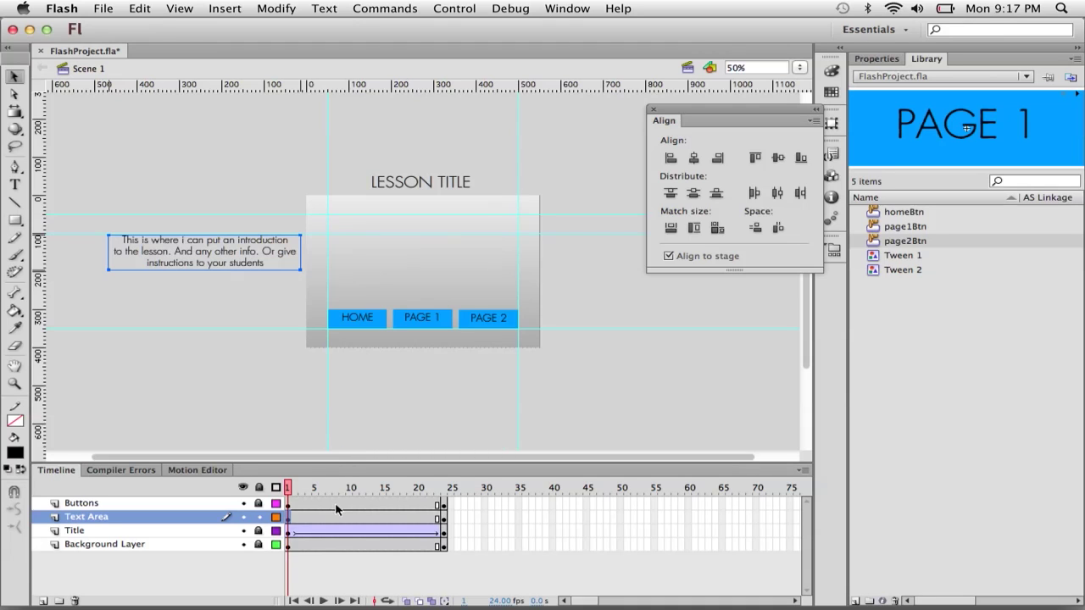
# - Create a classic tween on the Text Area layer between frames 1 and 24 and play it to preview the motion
pyautogui.click(382, 518)
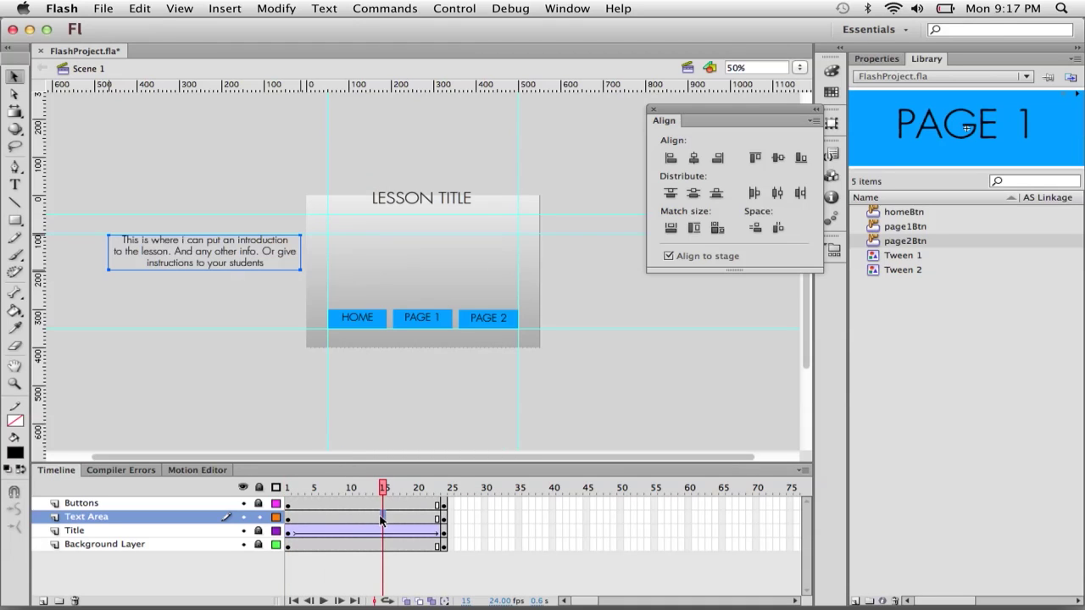
pyautogui.rightClick(382, 521)
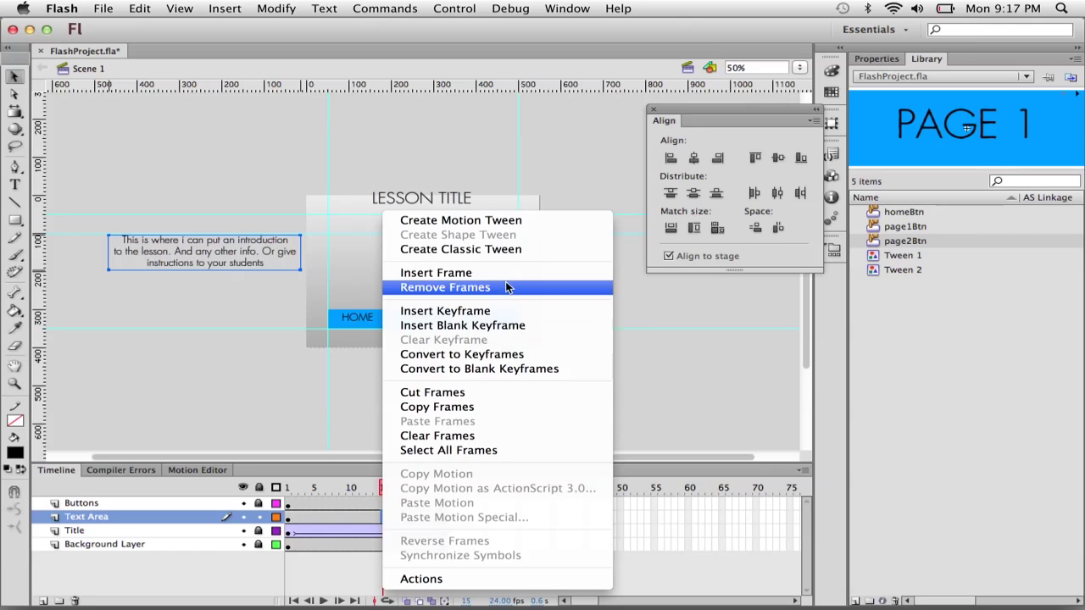
pyautogui.click(509, 250)
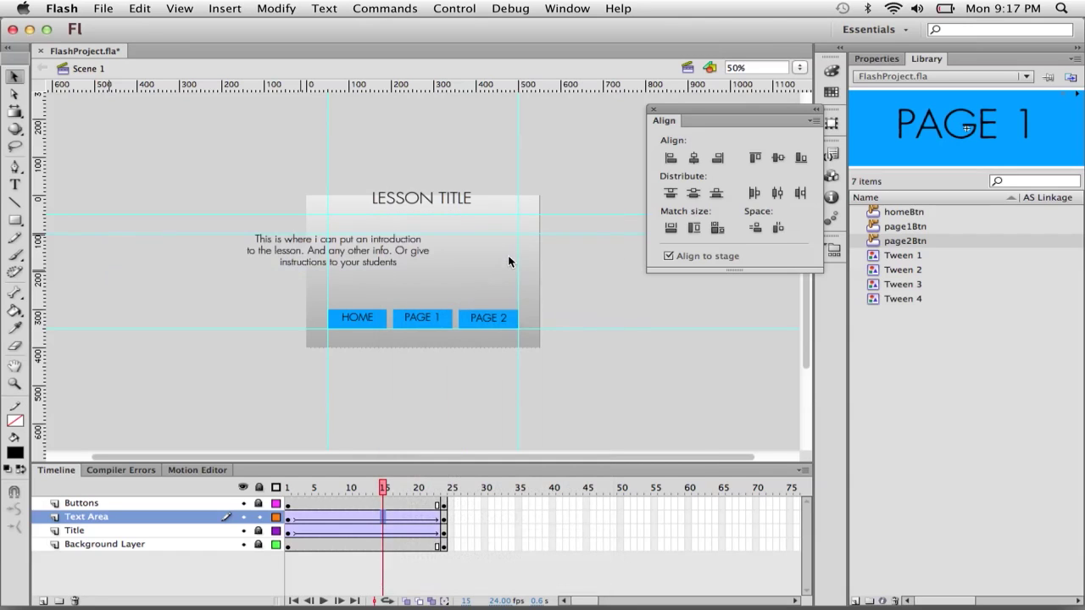
pyautogui.press('Return')
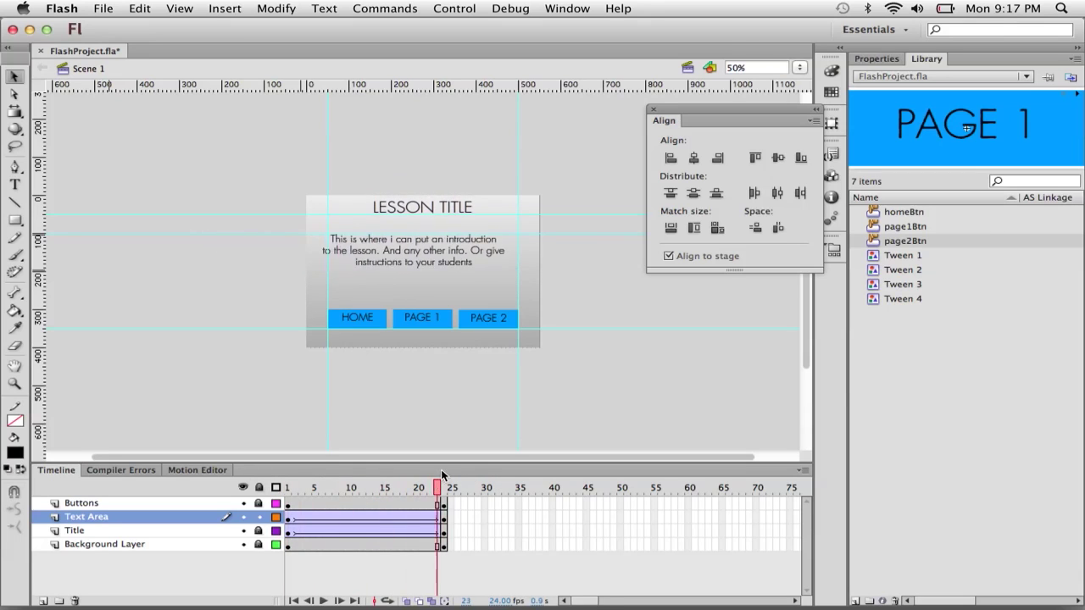
# - Save the document, test the movie to check the title and introduction animations, and close the preview
pyautogui.press('super+s')
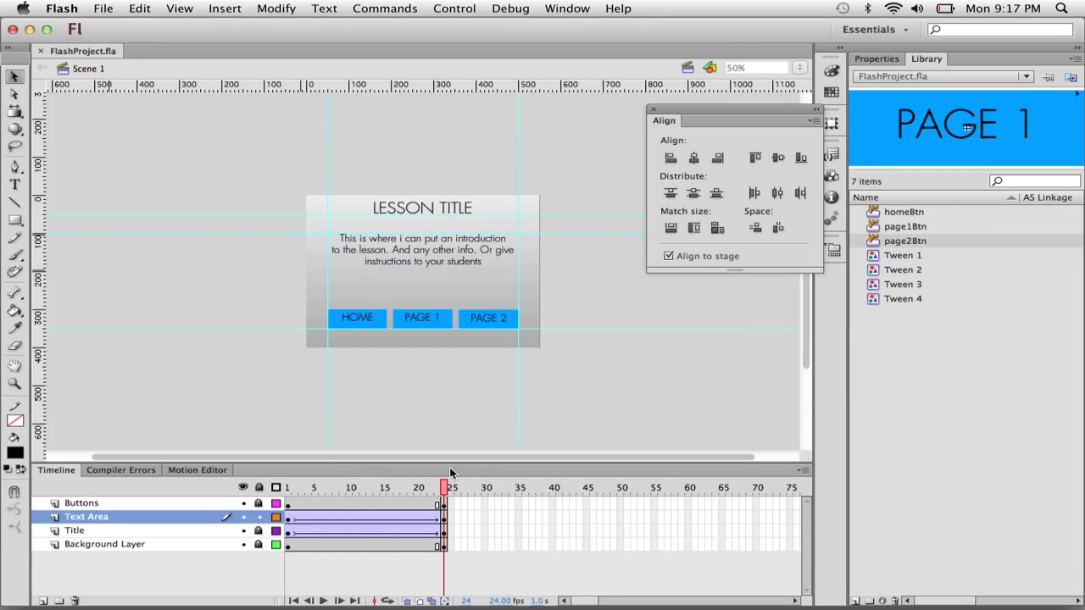
pyautogui.click(944, 8)
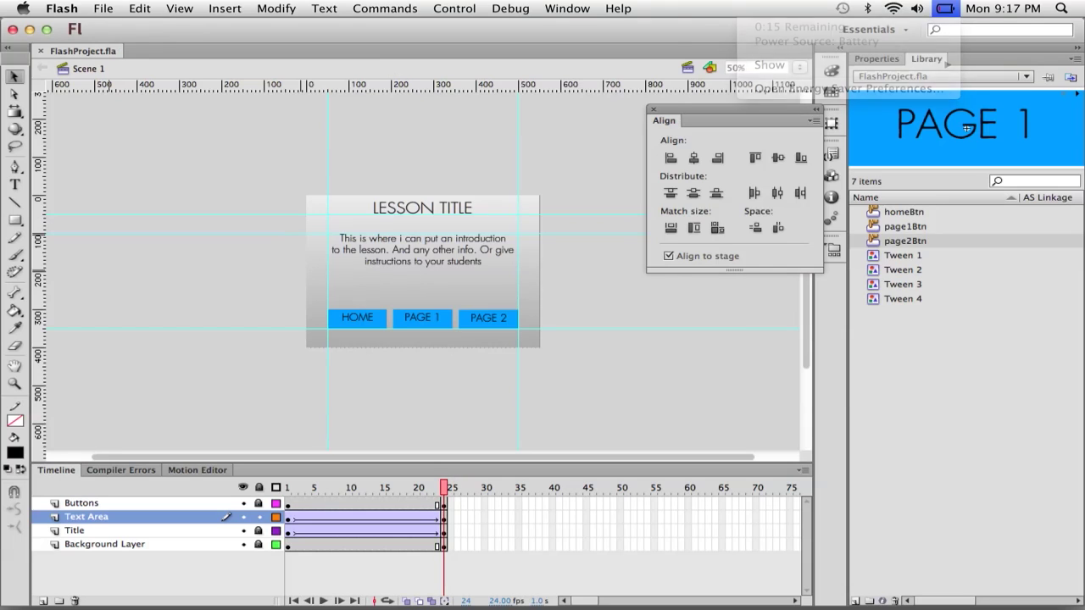
pyautogui.click(454, 8)
pyautogui.moveTo(509, 119)
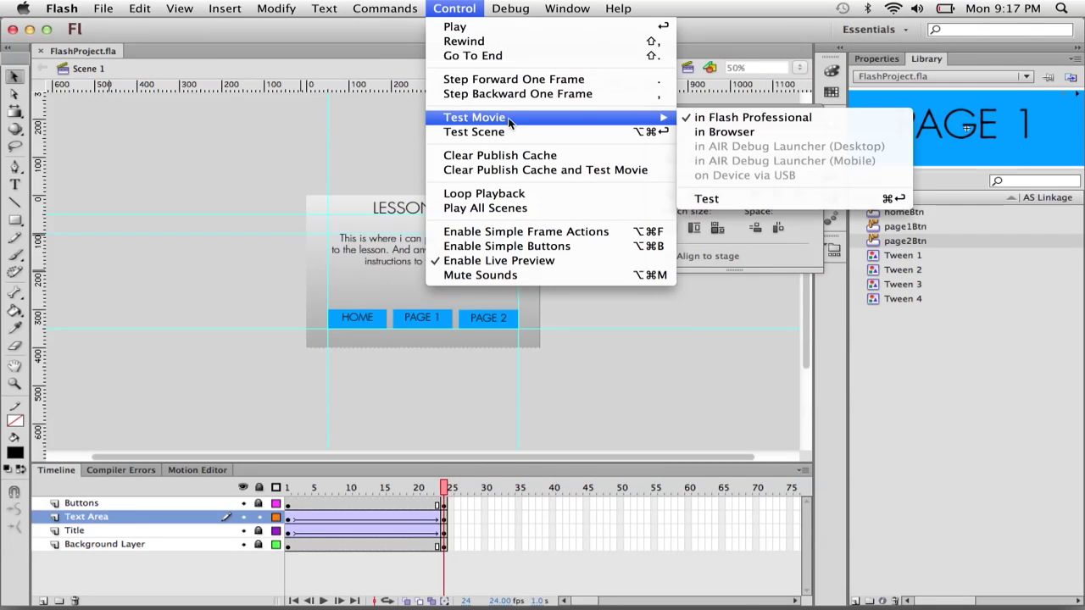
pyautogui.click(718, 199)
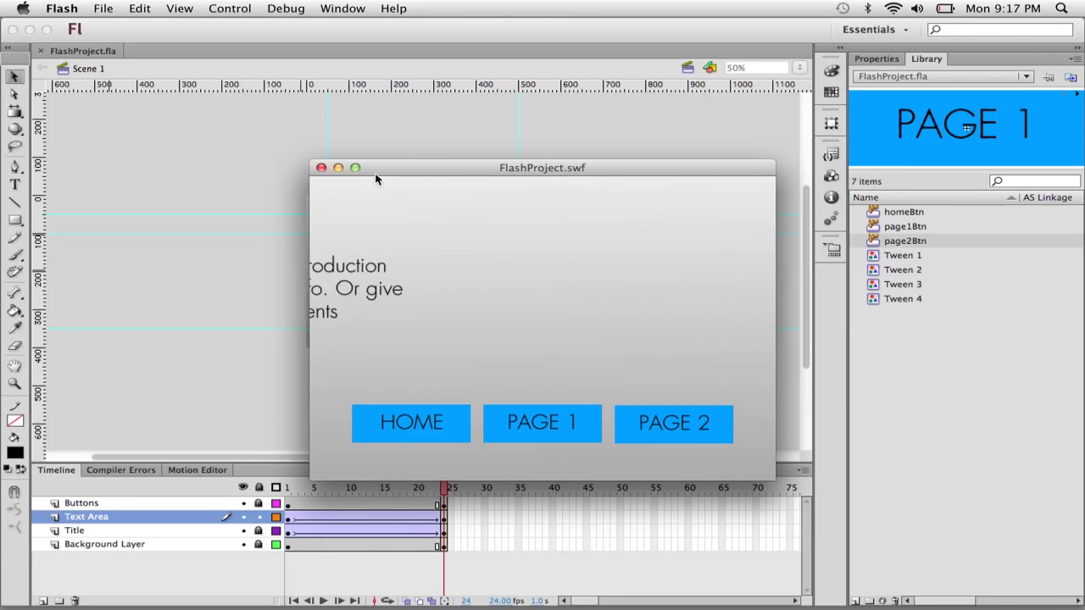
pyautogui.click(320, 167)
# - Add a new layer above the Buttons layer and name it Actions
pyautogui.click(135, 503)
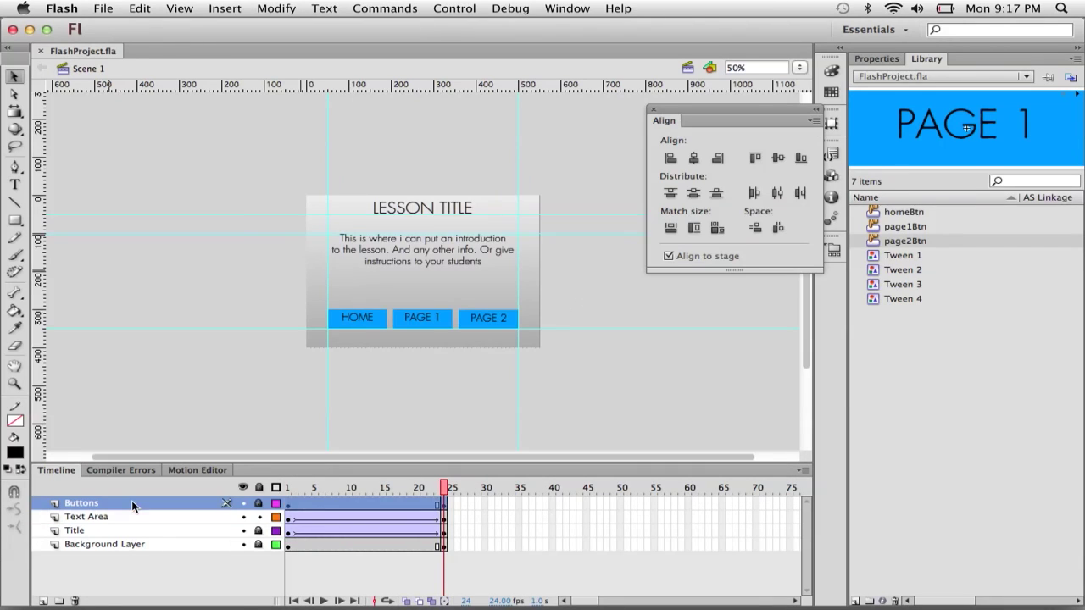
pyautogui.click(44, 600)
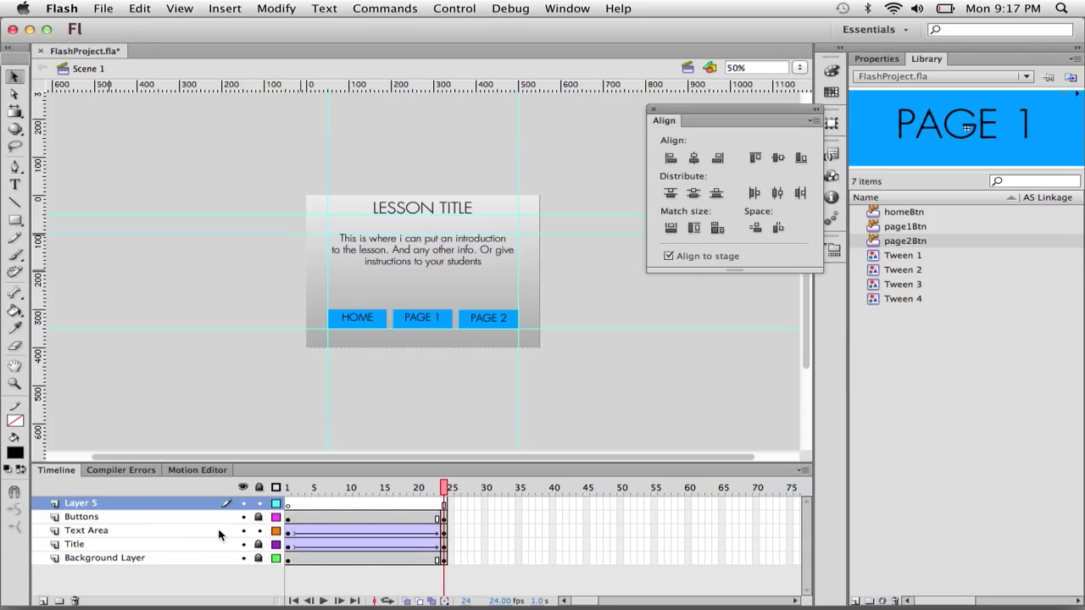
pyautogui.doubleClick(81, 504)
pyautogui.write('Altions')
pyautogui.press('Return')
# - Insert a blank keyframe at frame 24 of the Actions layer
pyautogui.click(443, 505)
pyautogui.rightClick(444, 507)
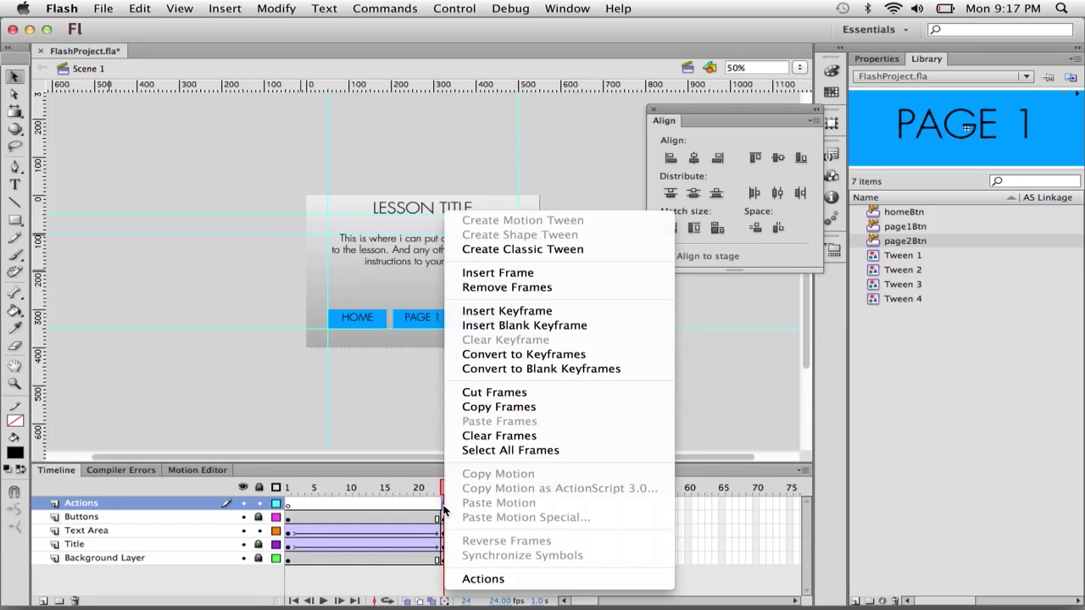
pyautogui.click(522, 325)
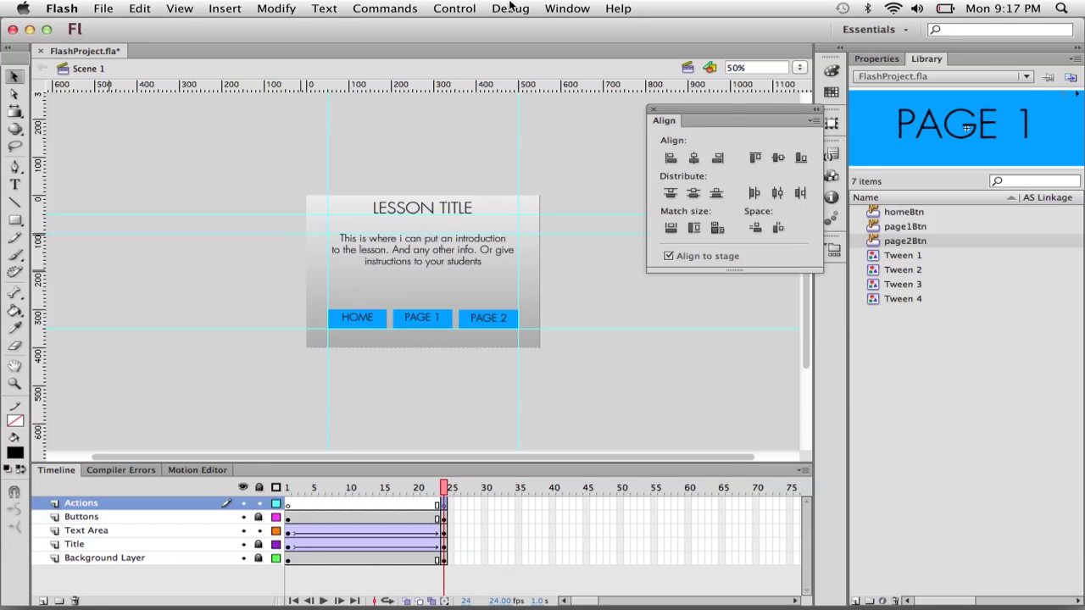
# - Add a stop(); action from the Timeline Control functions to the script of the Actions layer's frame 24
pyautogui.click(567, 9)
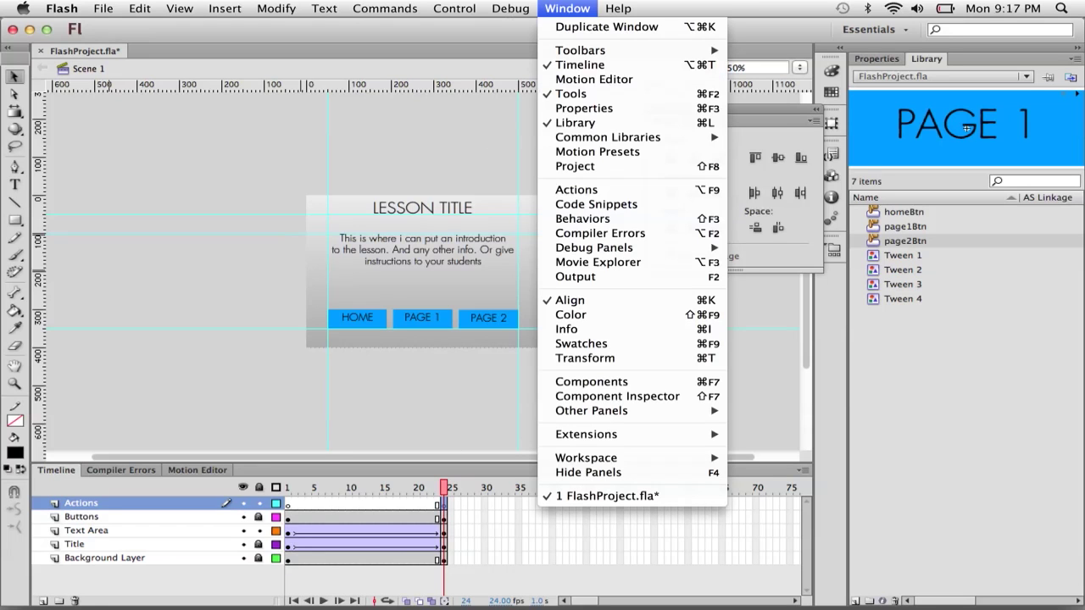
pyautogui.click(585, 189)
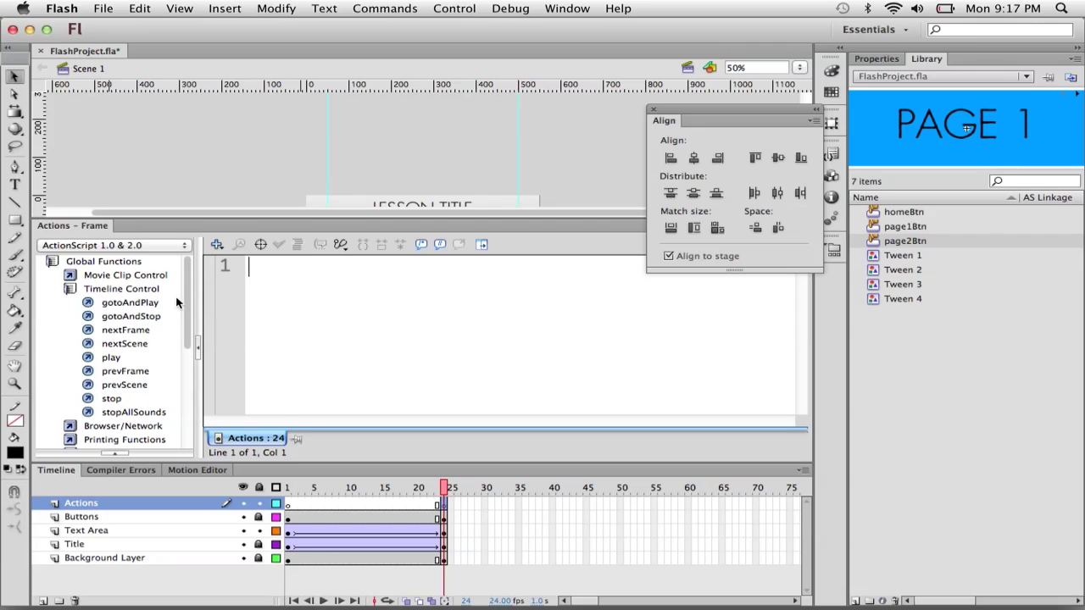
pyautogui.click(67, 290)
pyautogui.click(53, 262)
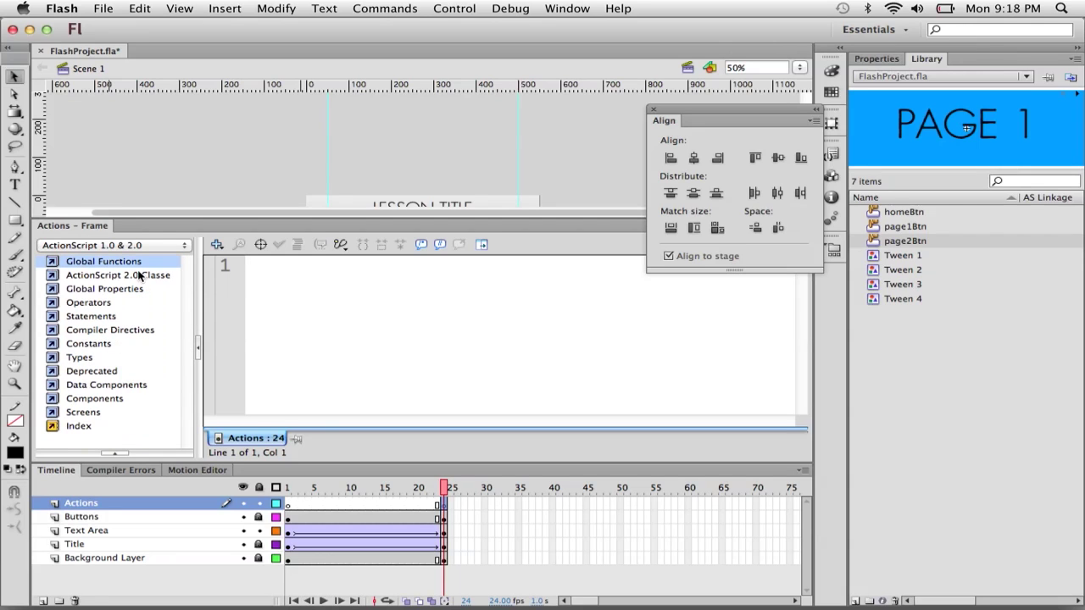
pyautogui.click(52, 265)
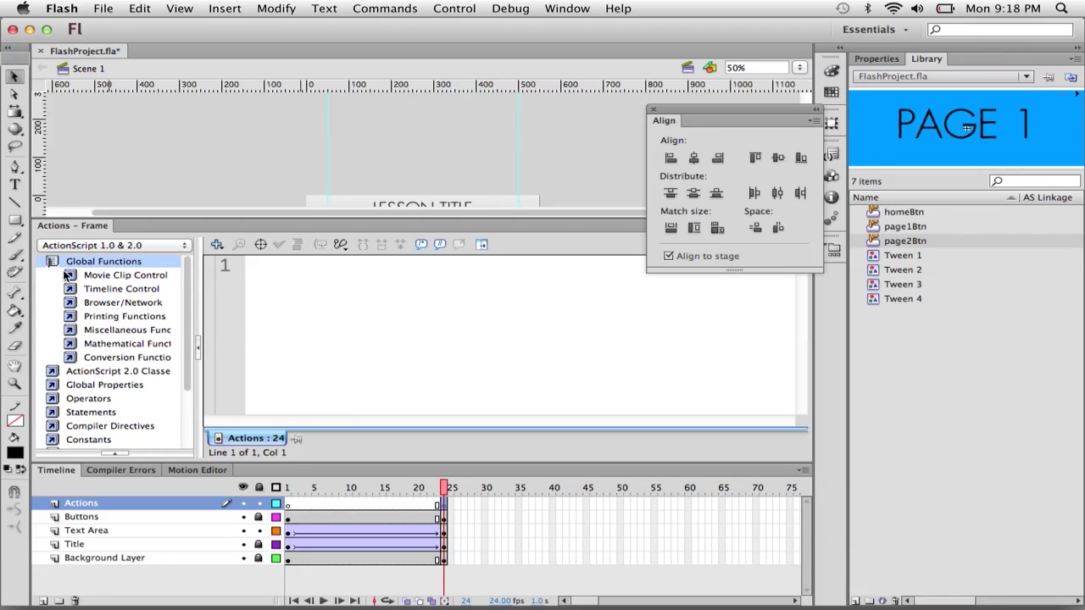
pyautogui.click(71, 276)
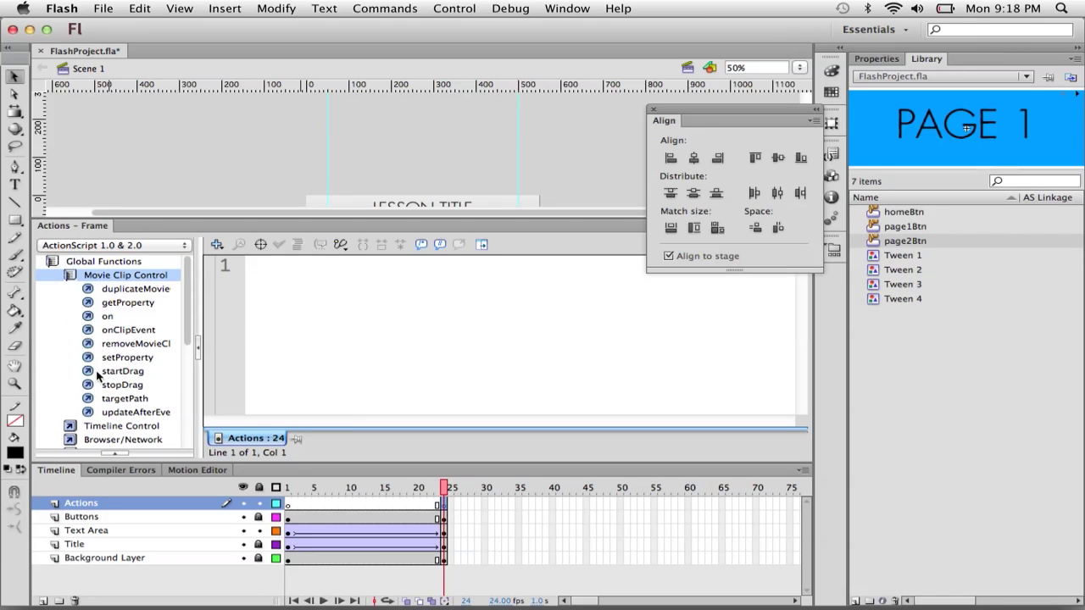
pyautogui.scroll(-2, 123, 325)
pyautogui.scroll(2, 123, 324)
pyautogui.click(71, 275)
pyautogui.click(70, 289)
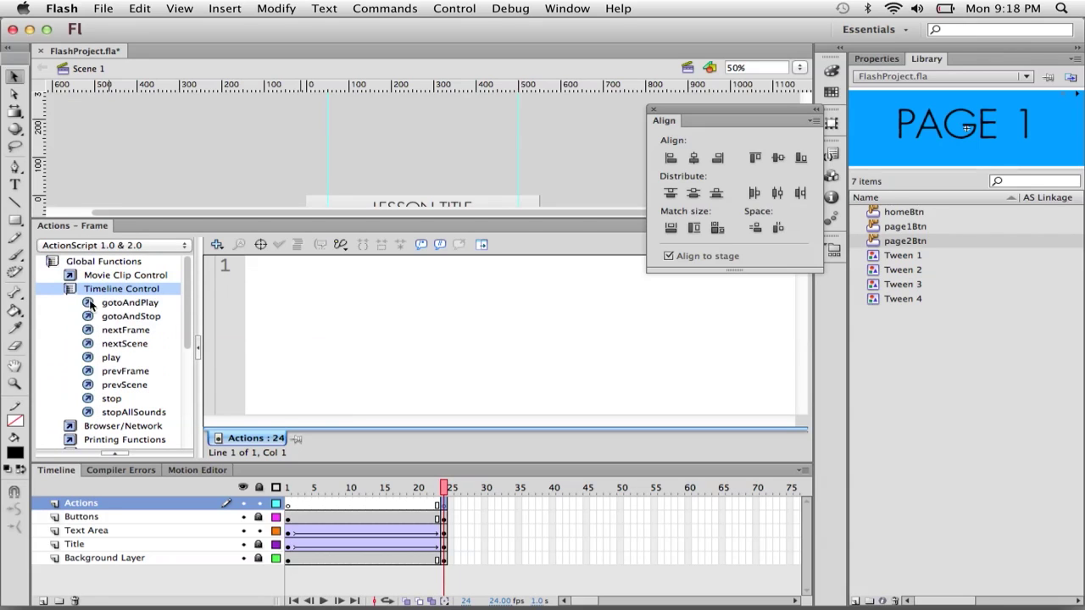
pyautogui.click(91, 402)
pyautogui.doubleClick(91, 405)
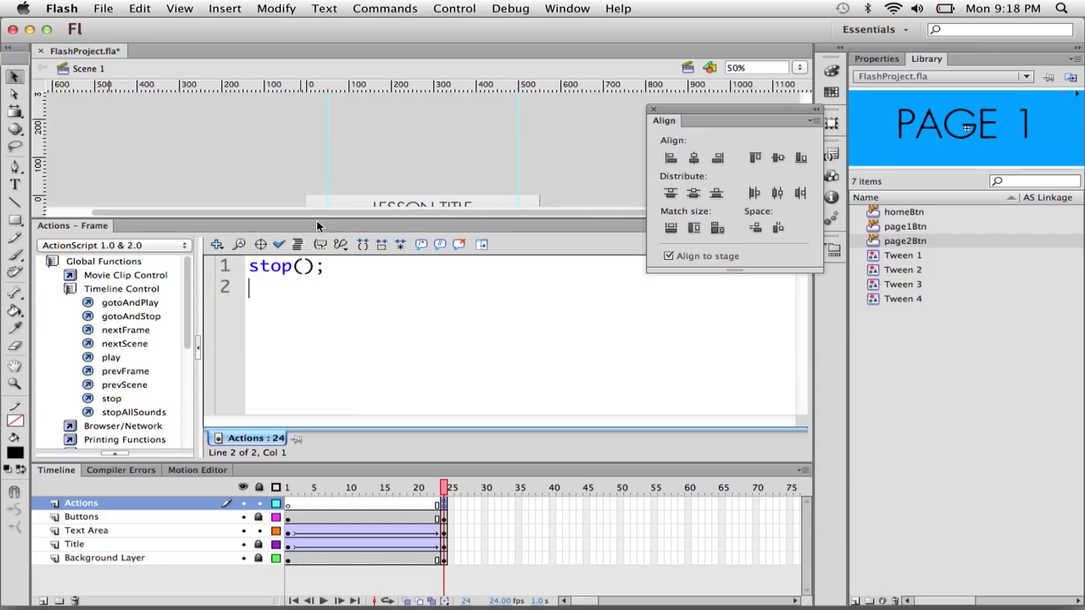
# - Undock the Actions script panel and clear it away from the stage and timeline, keeping the playhead at frame 24
pyautogui.moveTo(320, 222); pyautogui.dragTo(327, 262)
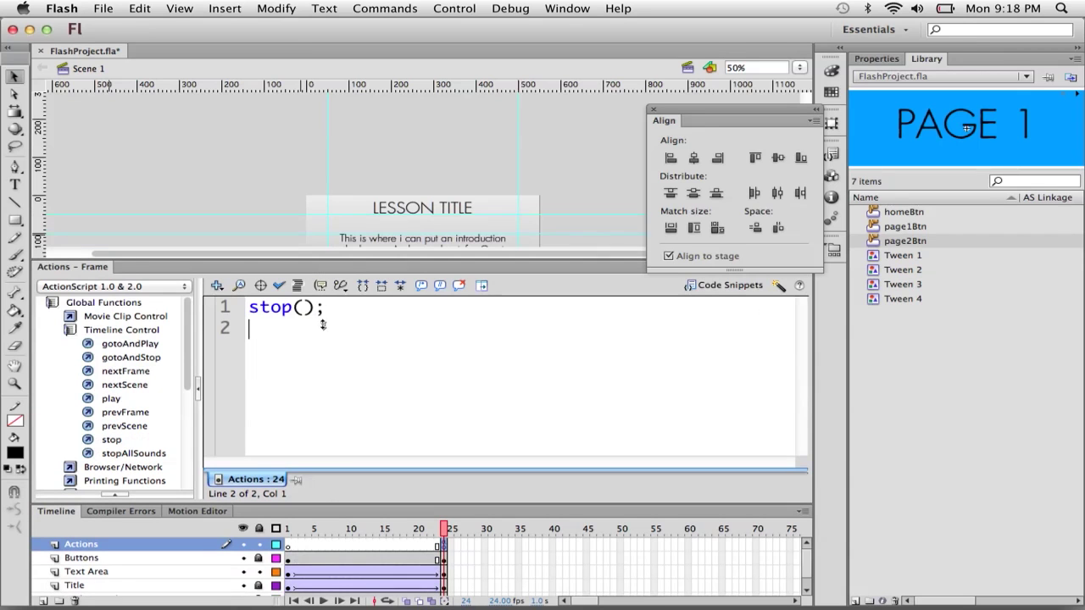
pyautogui.moveTo(95, 278); pyautogui.dragTo(320, 232)
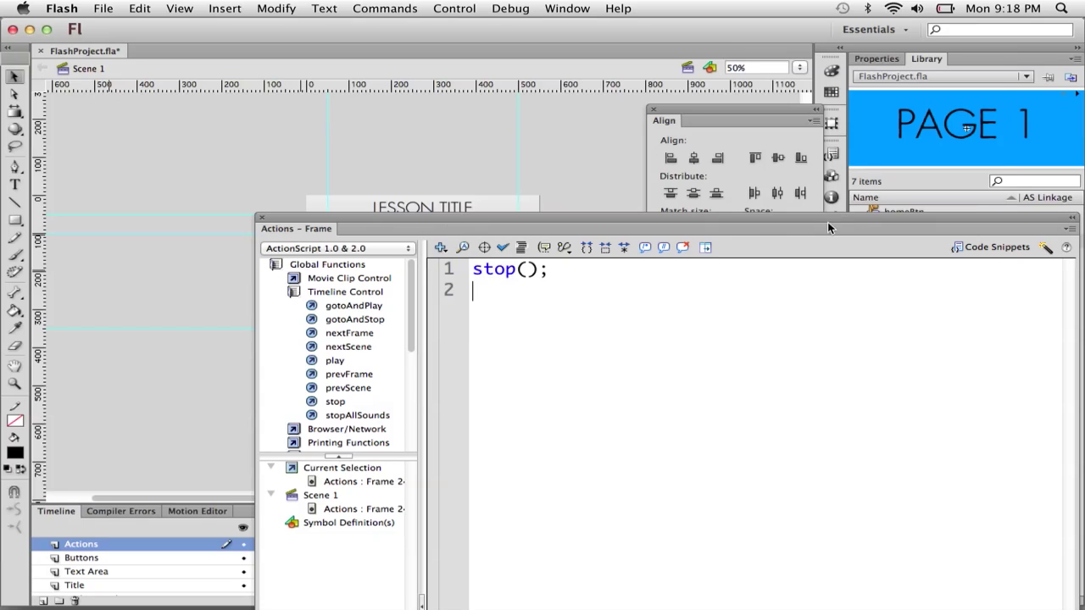
pyautogui.moveTo(828, 228); pyautogui.dragTo(755, 68)
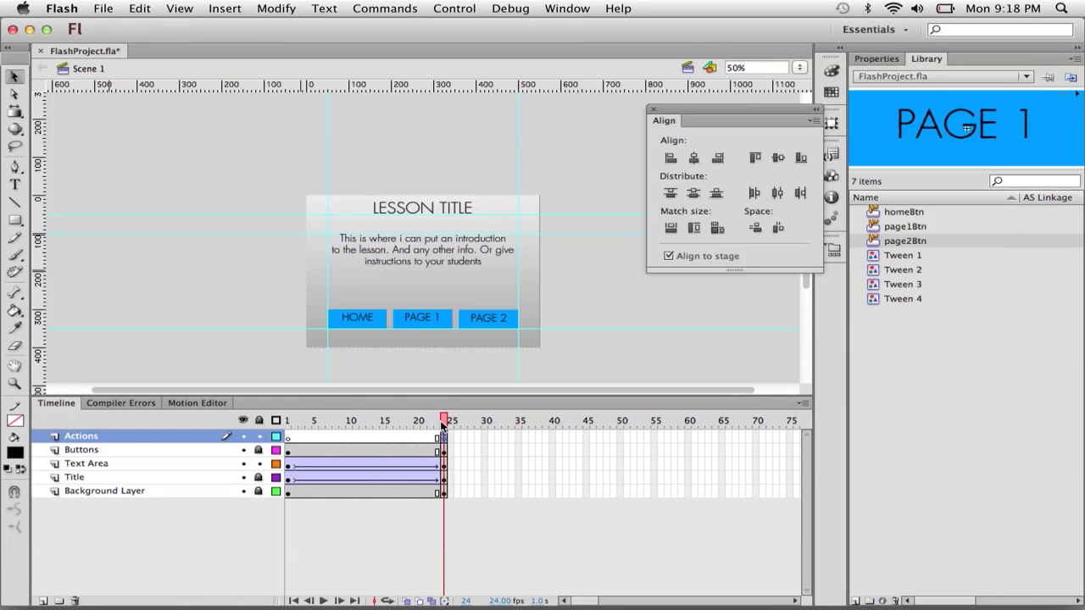
pyautogui.moveTo(442, 427)
pyautogui.mouseDown()
pyautogui.moveTo(314, 424)
pyautogui.moveTo(444, 421)
pyautogui.mouseUp()
# - Save the document, test the movie to check that playback stops at the last frame, and close the preview
pyautogui.press('super+s')
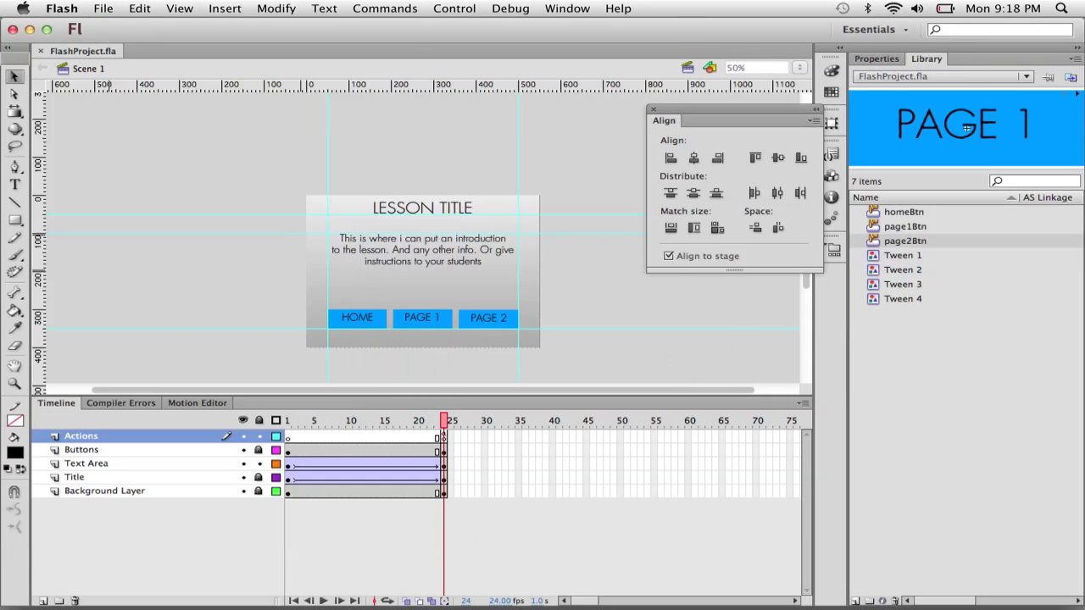
pyautogui.click(454, 7)
pyautogui.moveTo(617, 116)
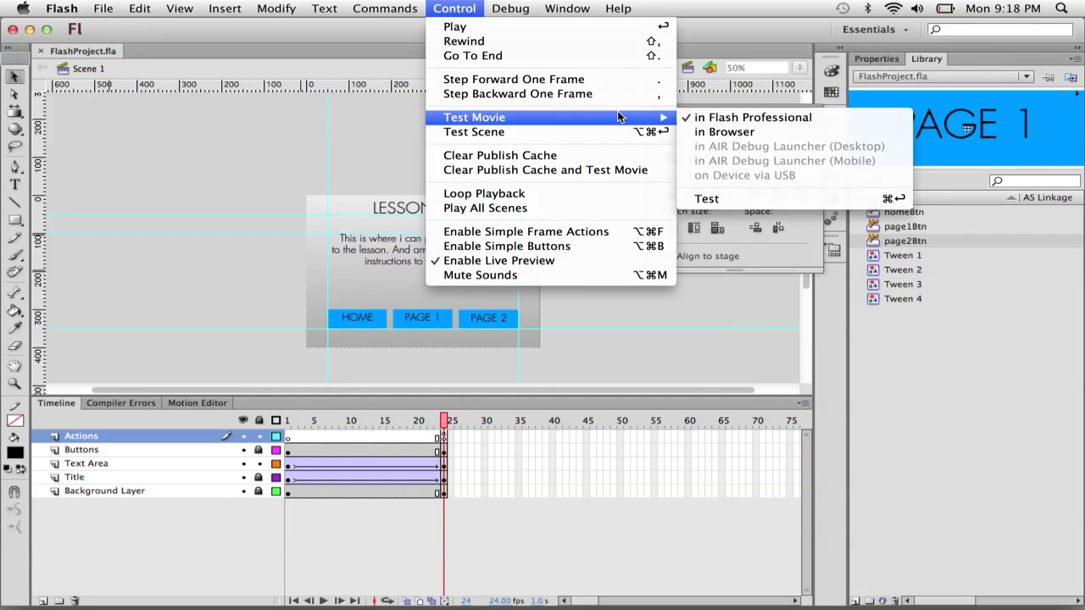
pyautogui.click(721, 199)
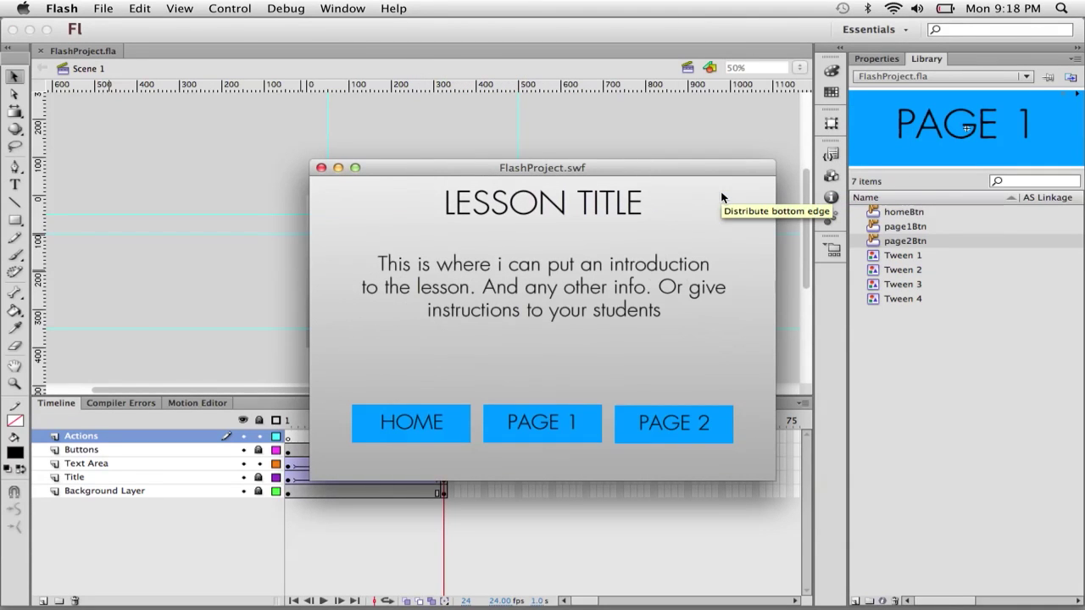
pyautogui.click(321, 168)
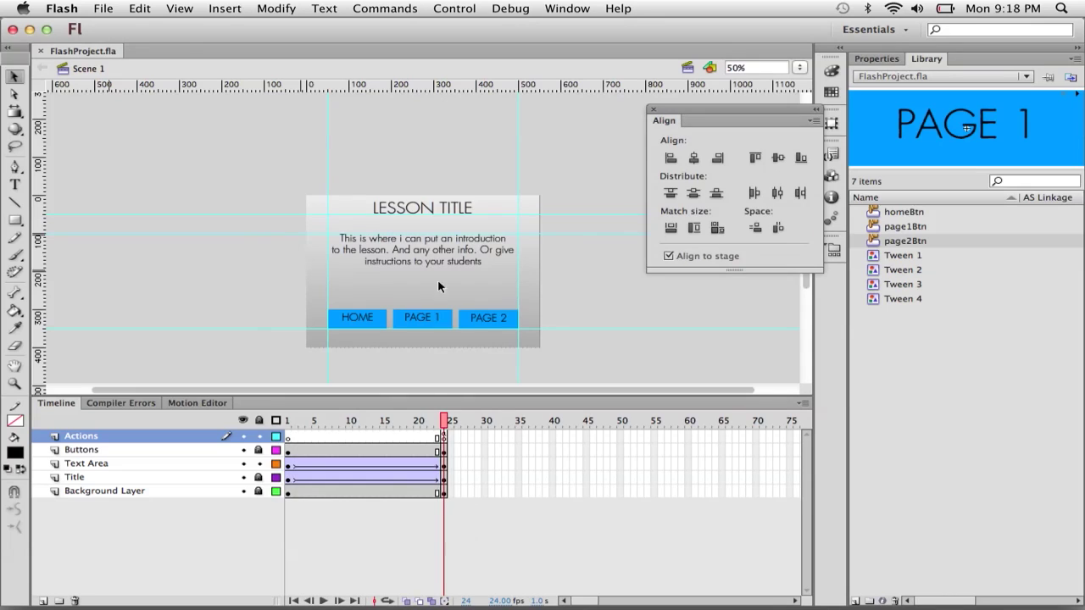